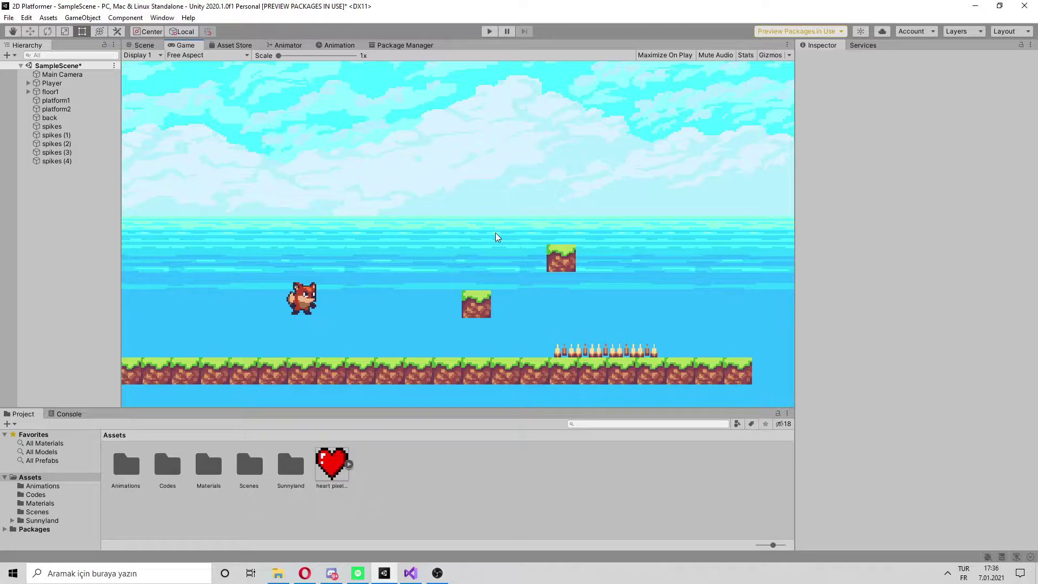
- Play-test by running the fox right and jumping into the spikes, then stop the game
left_click(489, 32)
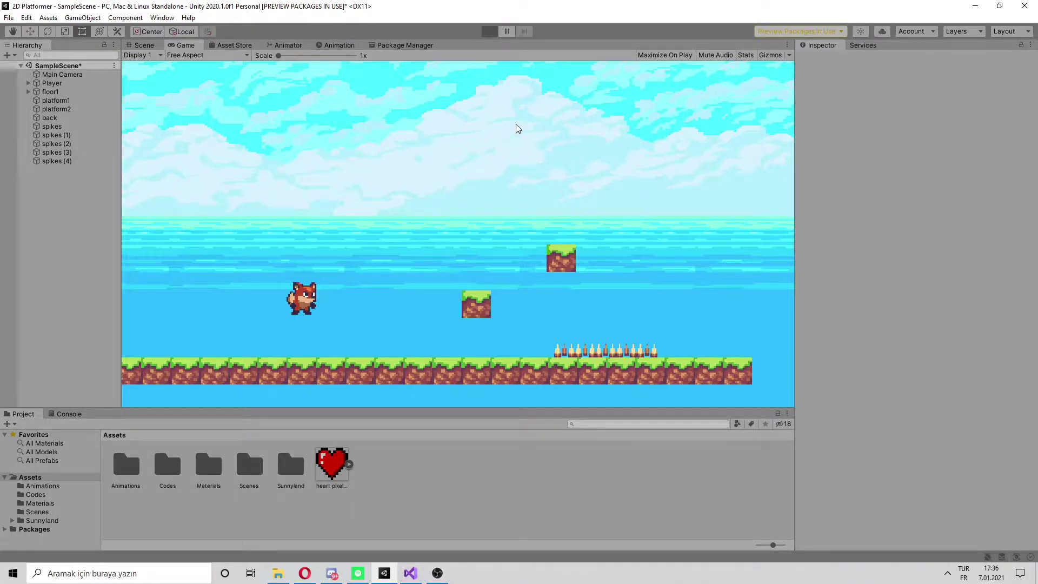
key("Right")
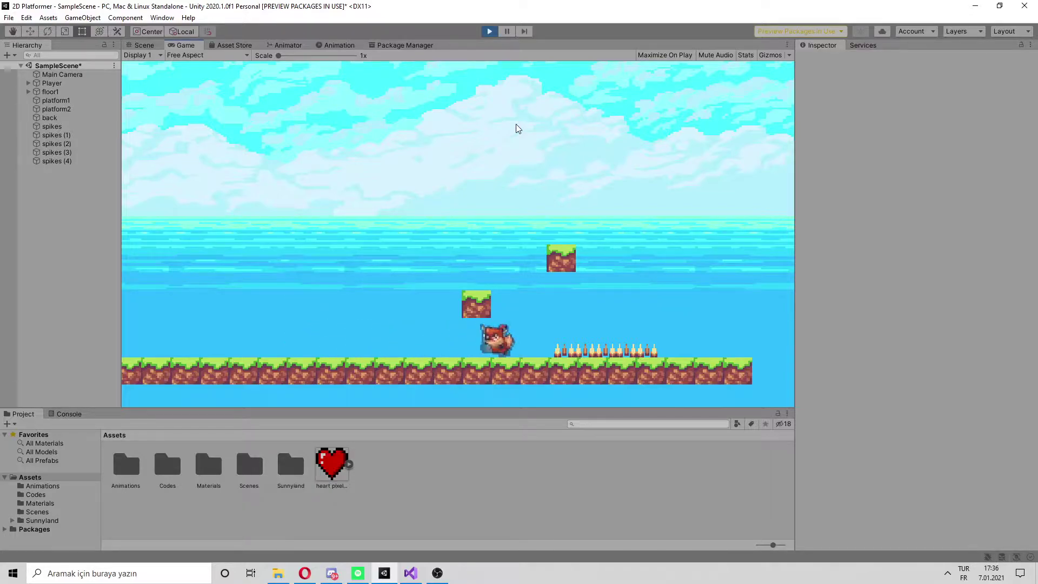
key("space")
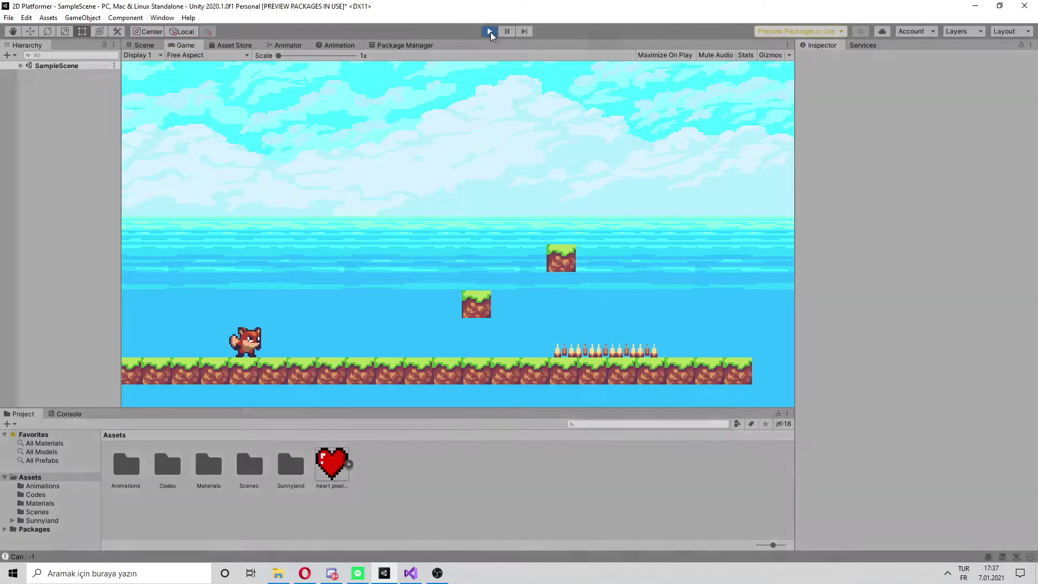
left_click(489, 31)
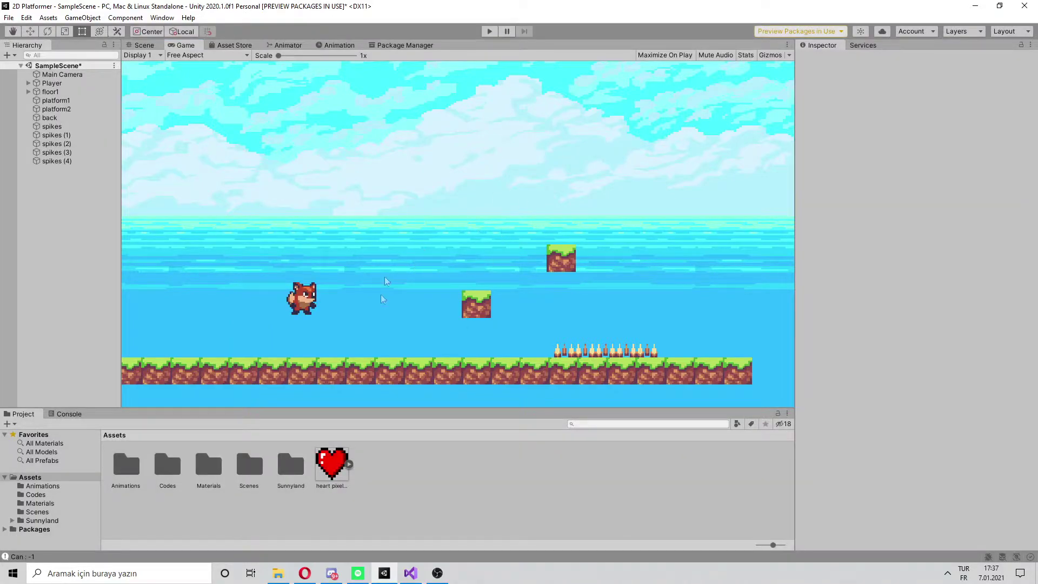
left_click(412, 564)
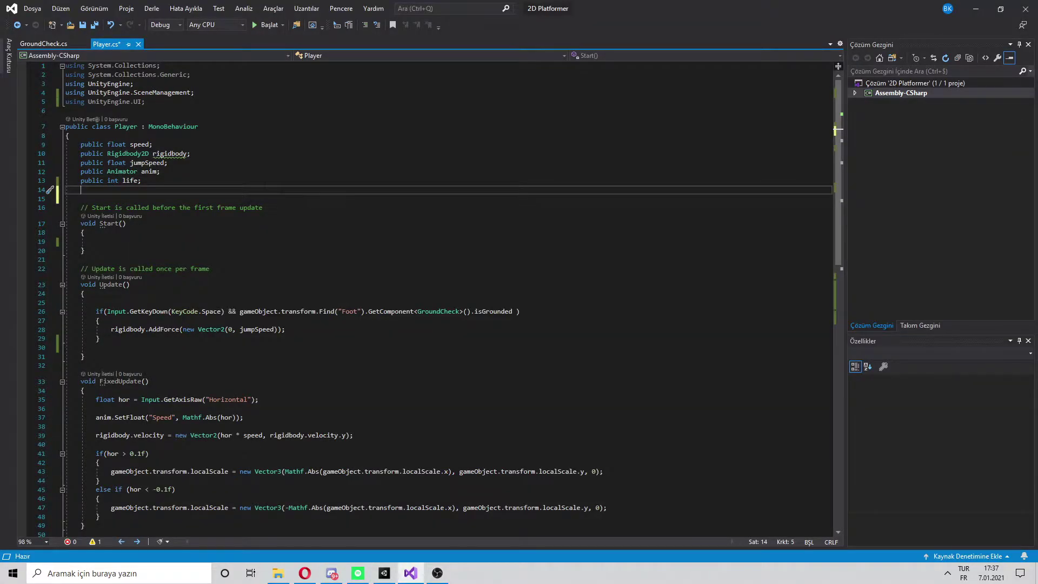
- Declare a public float damagedTime field in Player.cs and save
type("public float")
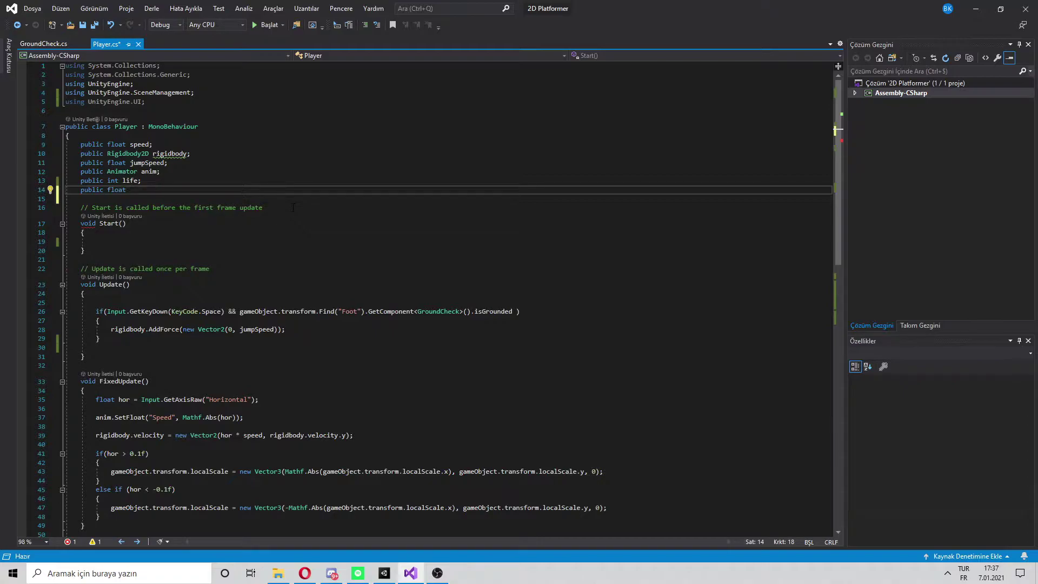
type(" damagedTime")
type(",;")
key("BackSpace")
key("BackSpace")
type(";")
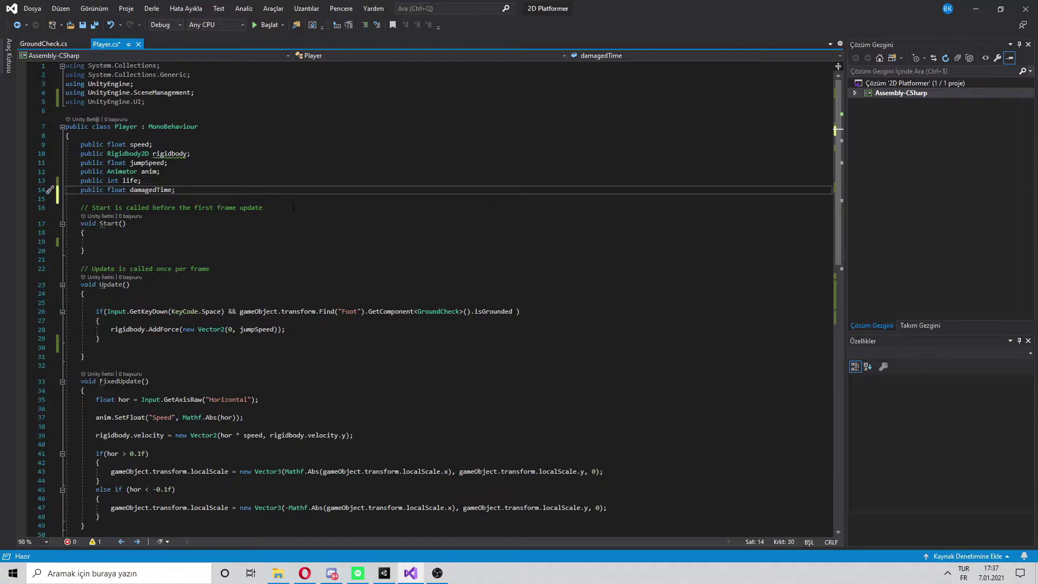
key("ctrl+s")
- Set damagedTime = 0.7f on a new line after the Debug.Log call
scroll(292, 208, "down", 5)
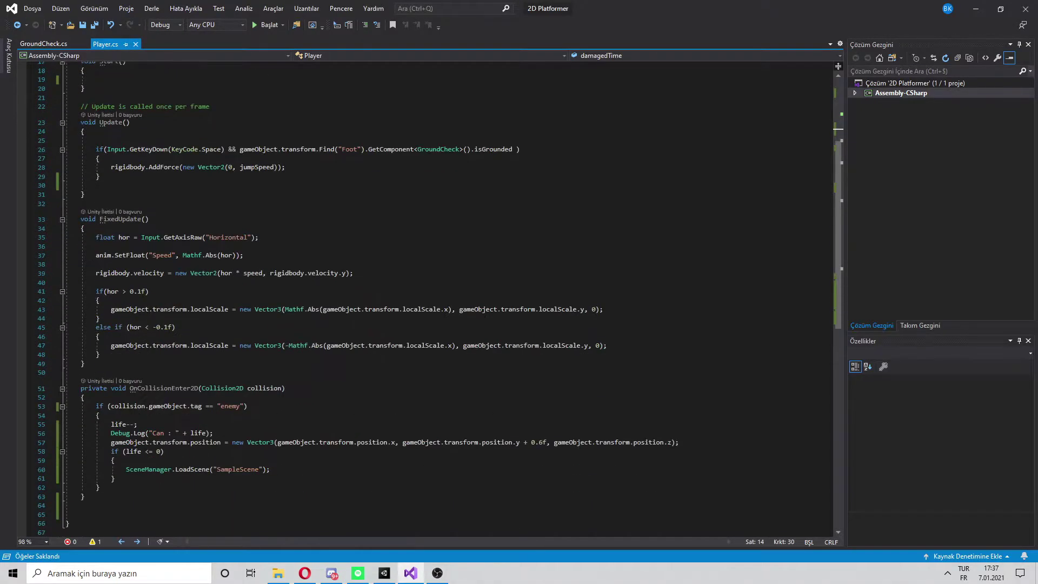
scroll(427, 297, "down", 2)
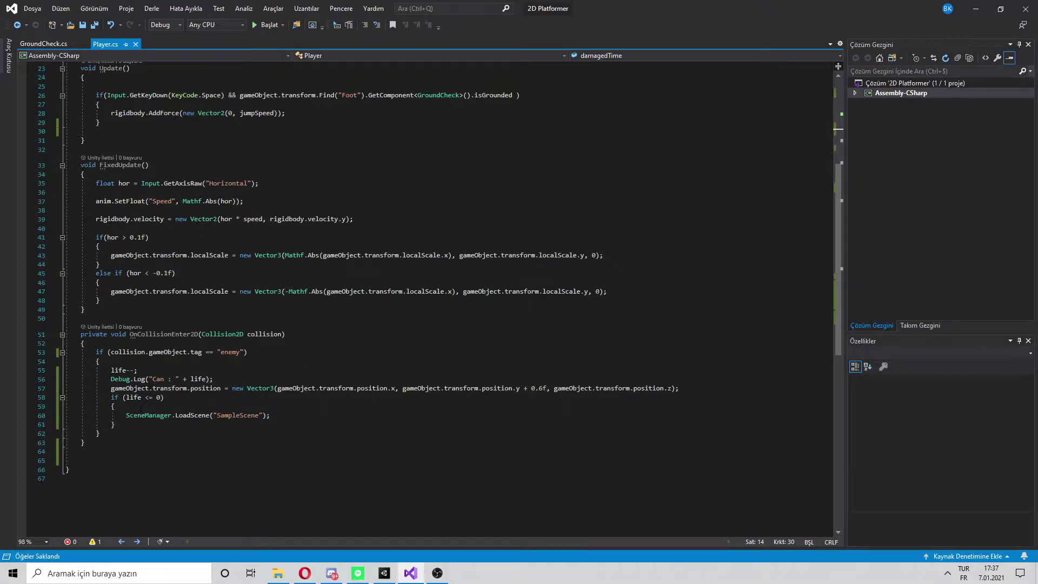
left_click(232, 380)
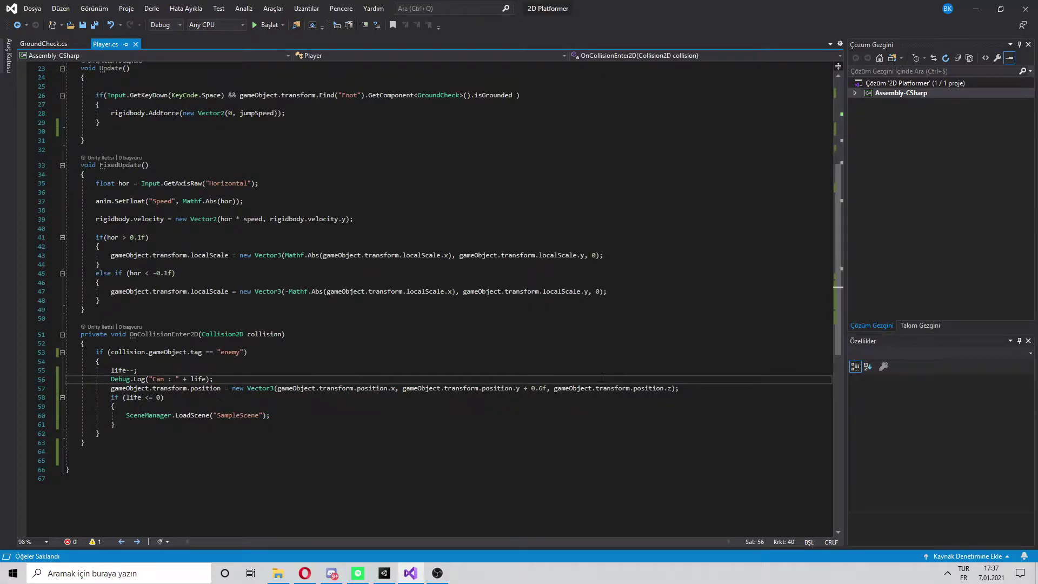
key("Return")
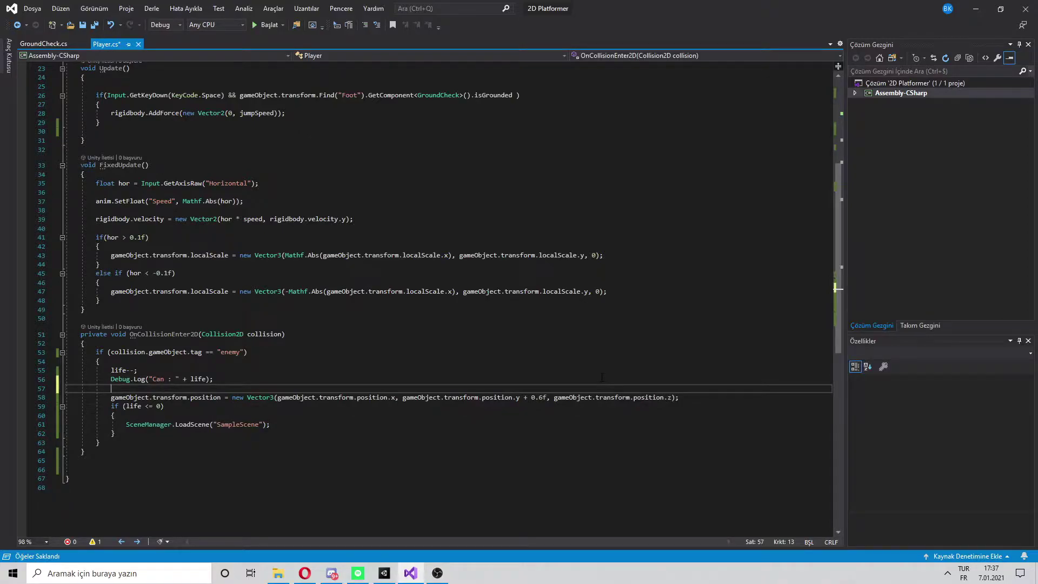
type("damagedTime")
type(" = 0.")
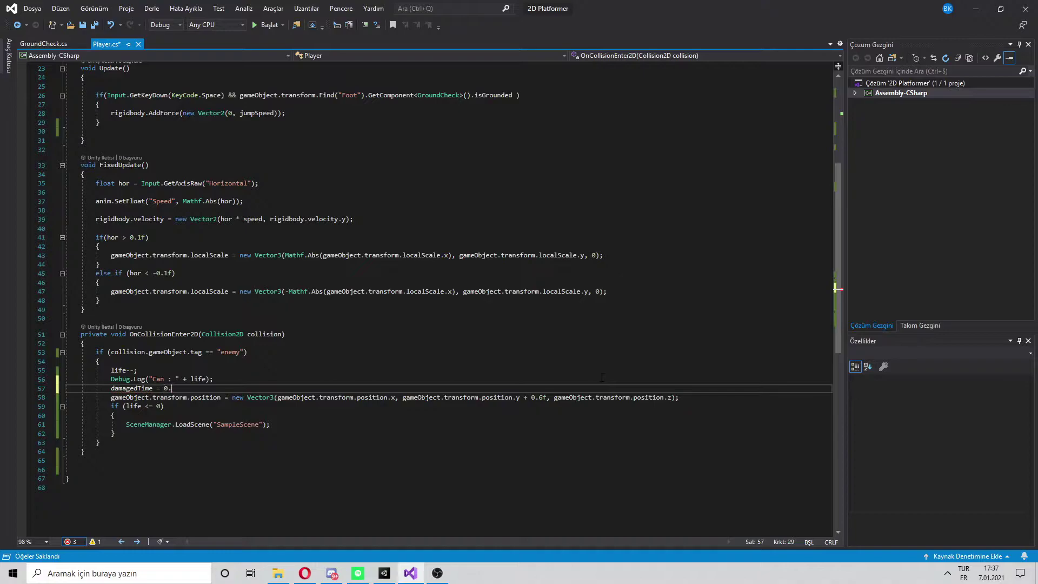
type("7f;")
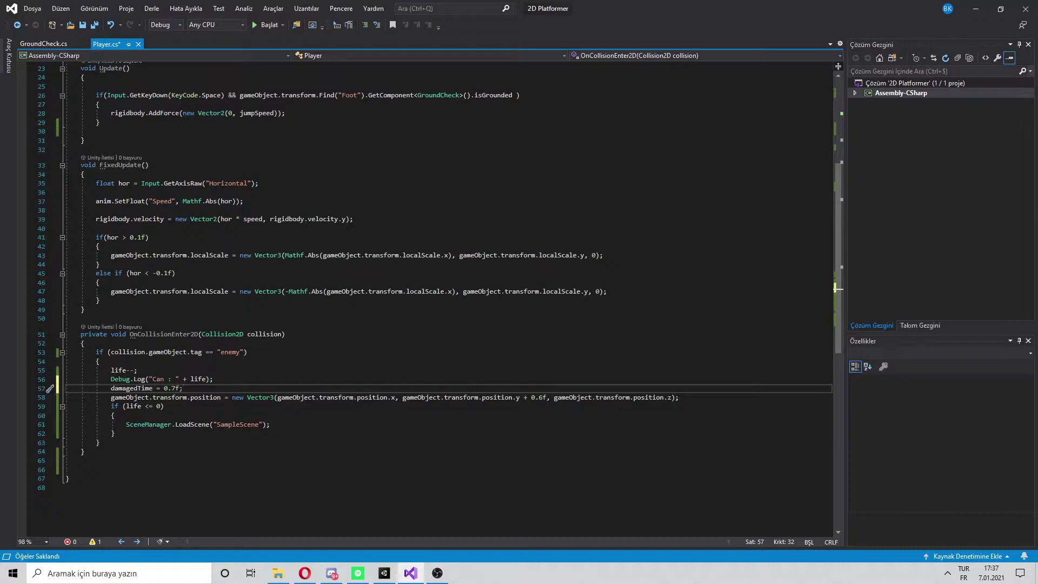
- Add && damagedTime <= 0 to the enemy-tag collision condition
scroll(432, 290, "up", 1)
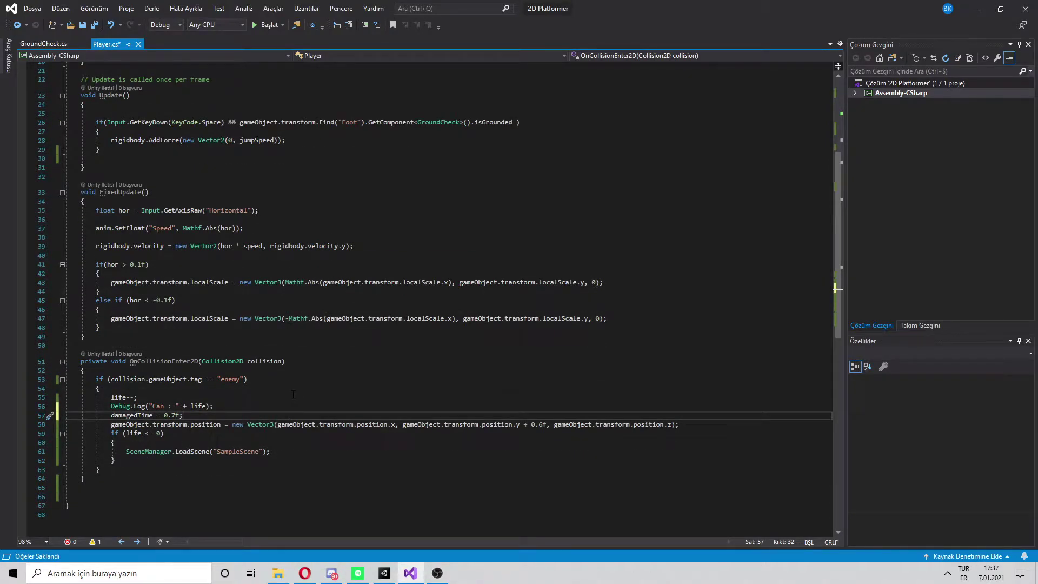
left_click(247, 379)
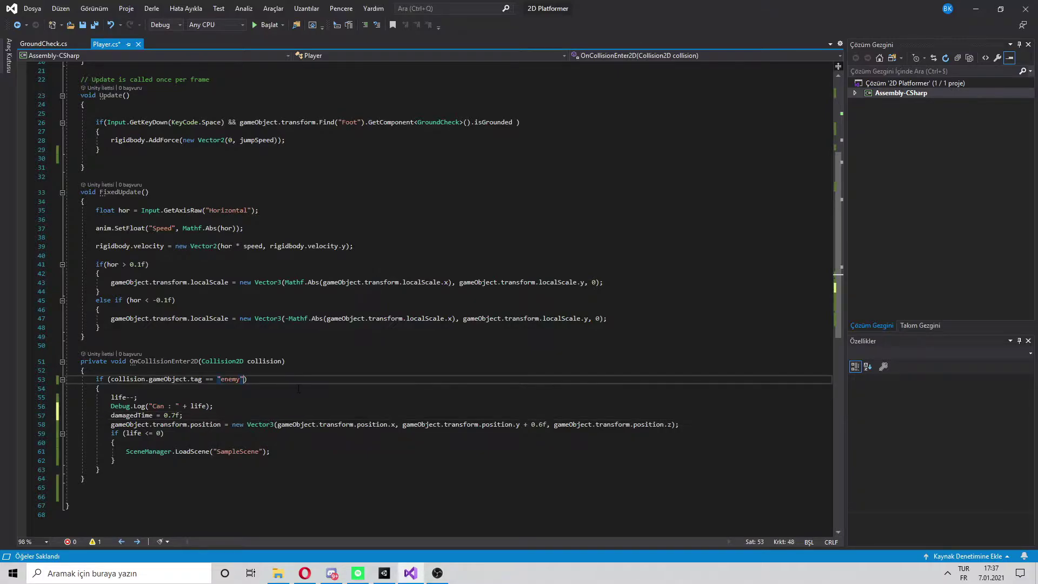
type("&&")
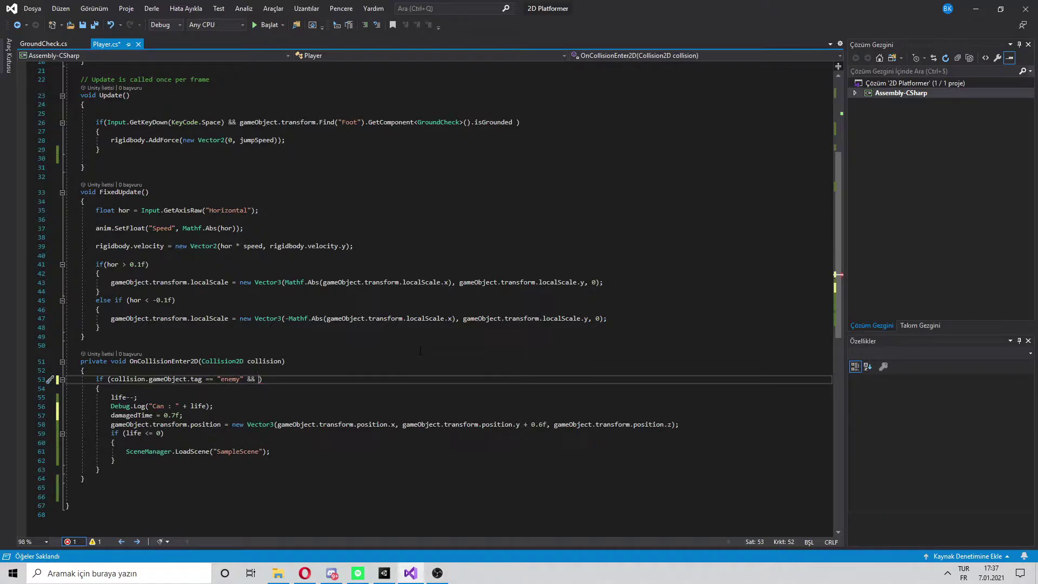
type("damagedTime")
type(" <= 0")
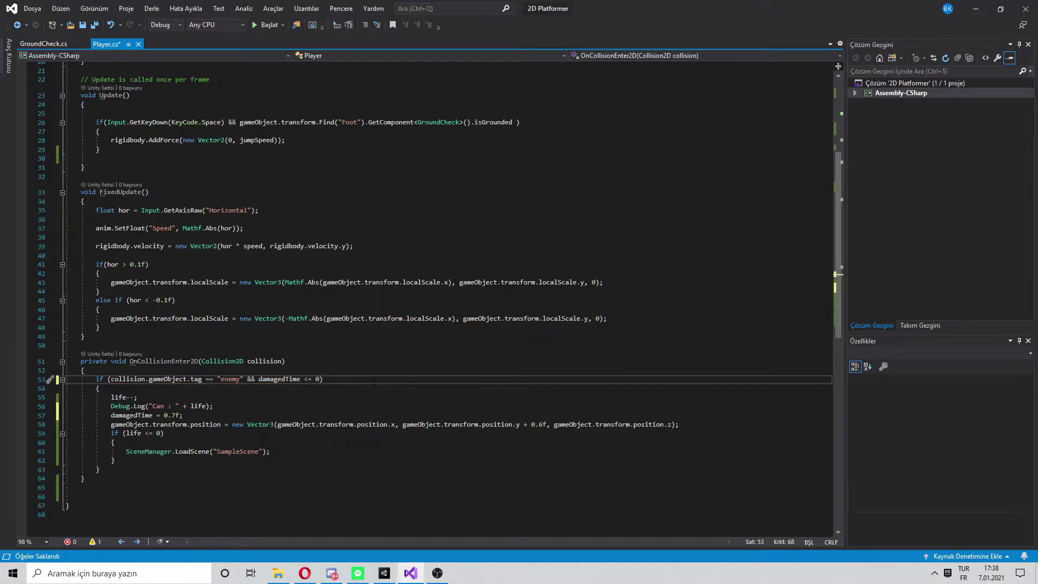
key("Down")
key("Down")
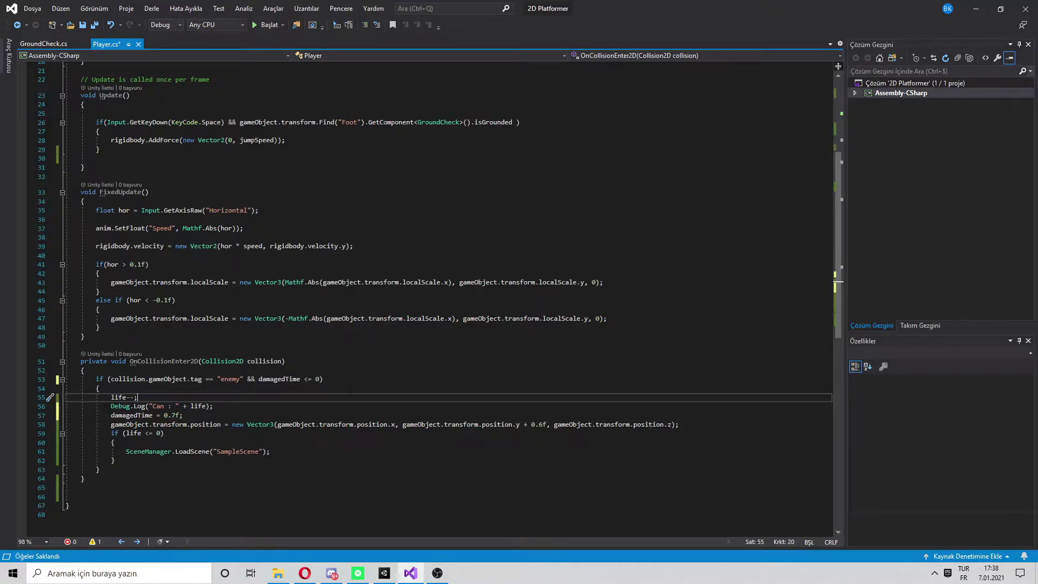
scroll(346, 411, "up", 2)
scroll(343, 433, "down", 1)
left_click(342, 441)
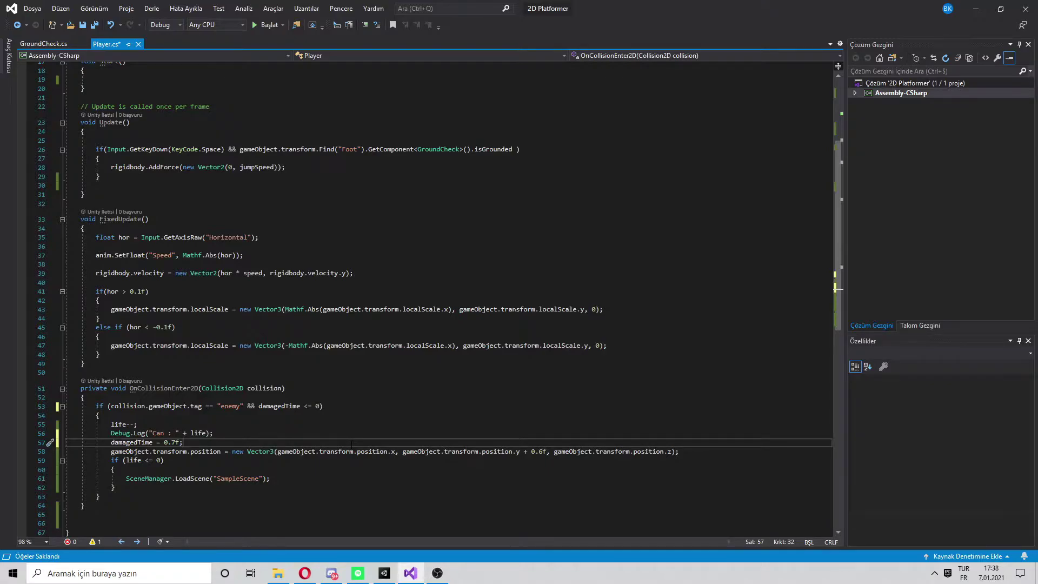
scroll(351, 443, "up", 1)
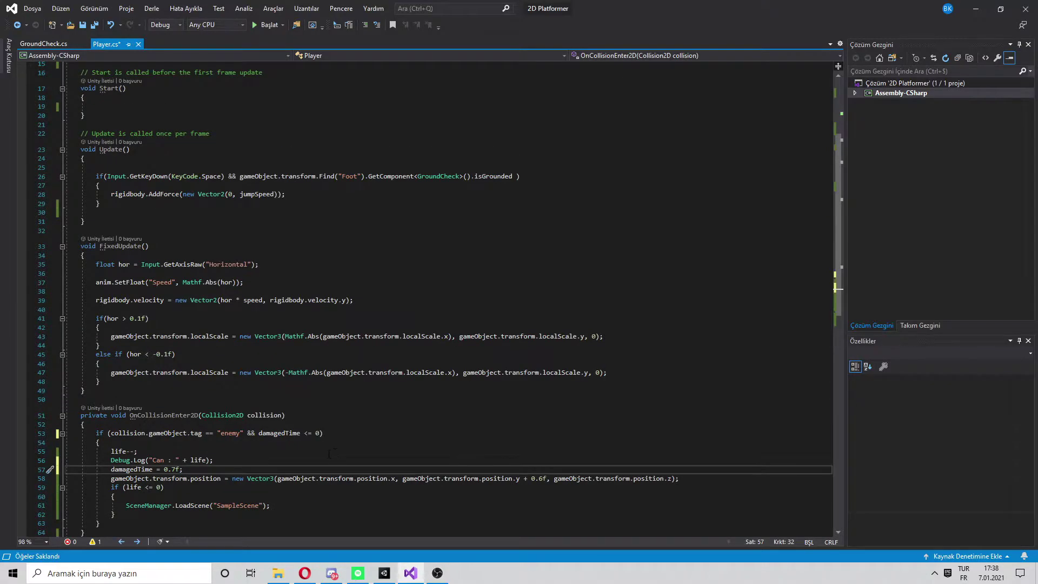
scroll(331, 453, "up", 1)
scroll(328, 454, "down", 1)
scroll(440, 299, "up", 2)
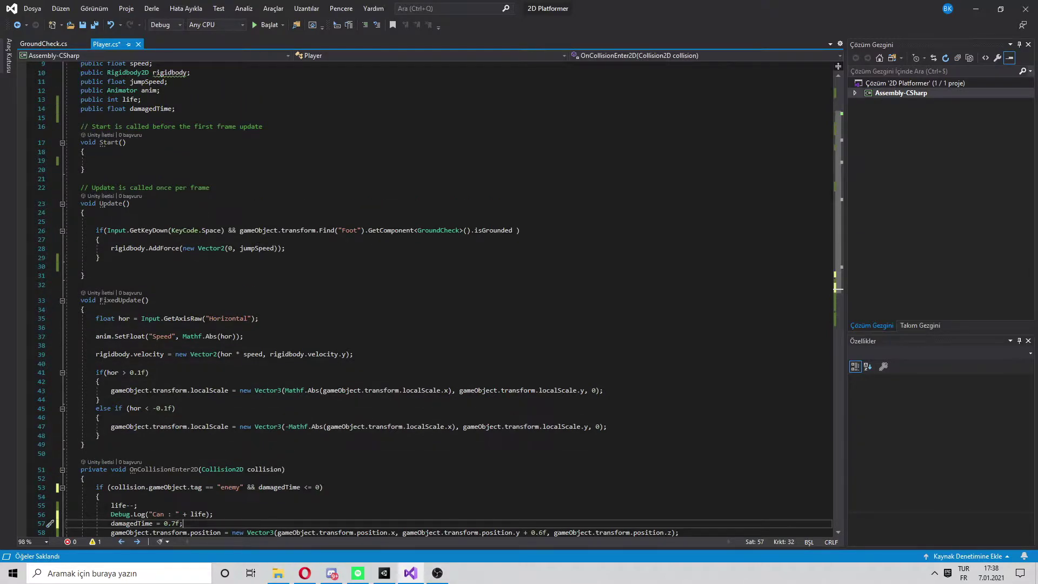
left_click(166, 265)
- Add if(damagedTime > 0) { damagedTime -= Time.deltaTime; } inside Update
key("Return")
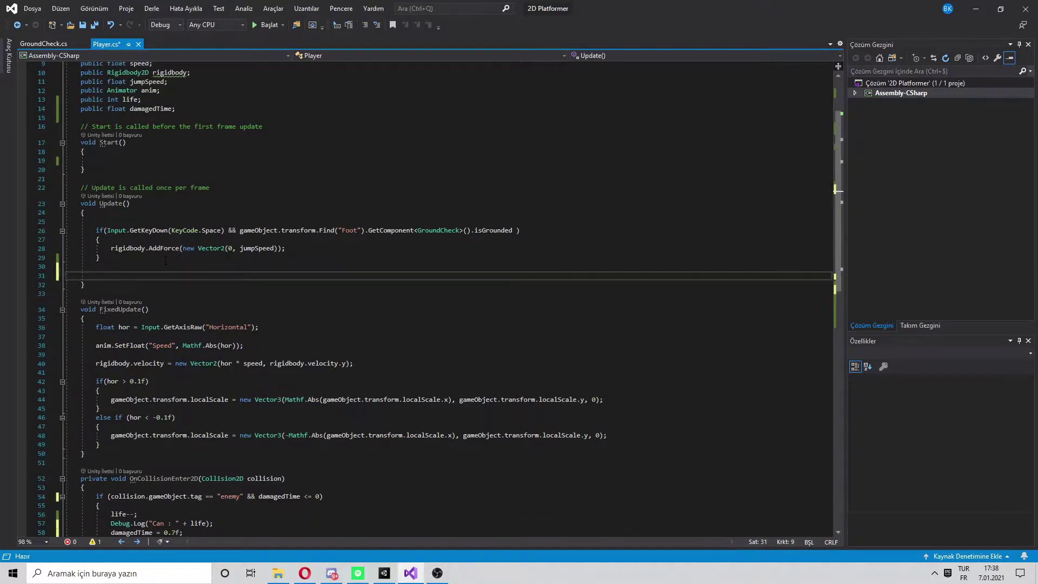
type("if(")
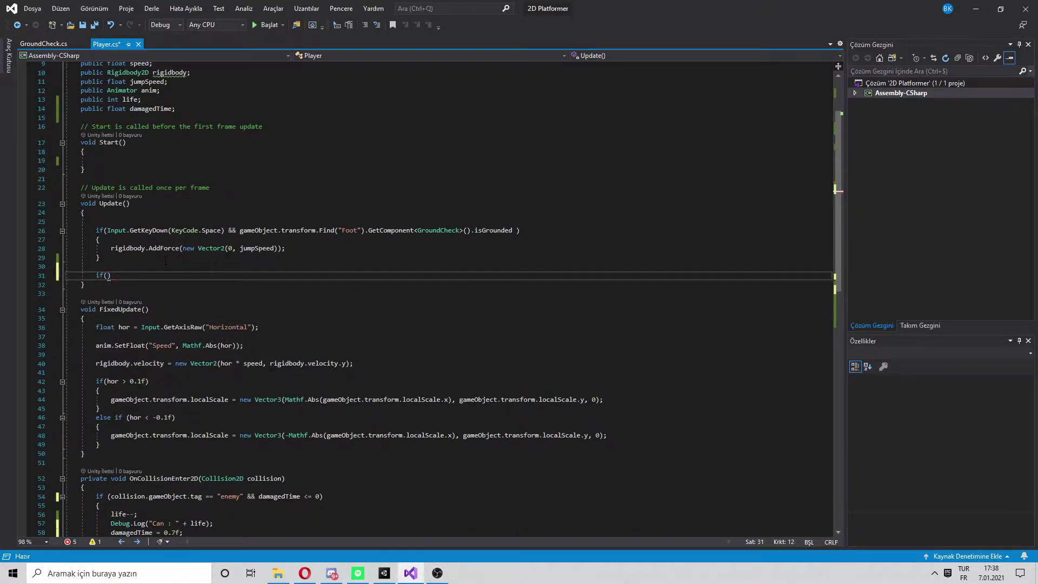
type("damagedTime <")
type(" 0)")
key("Return")
type("{")
key("Return")
type("damagedTime -= Tim")
key("Tab")
type(".del")
key("Tab")
type(";")
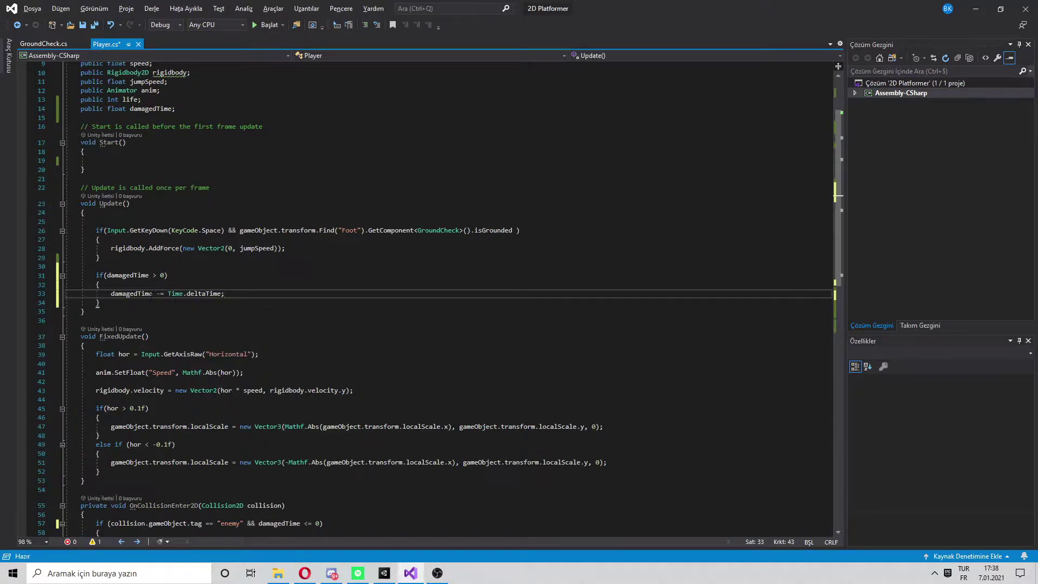
- Review the new Update code and save Player.cs
scroll(433, 297, "up", 2)
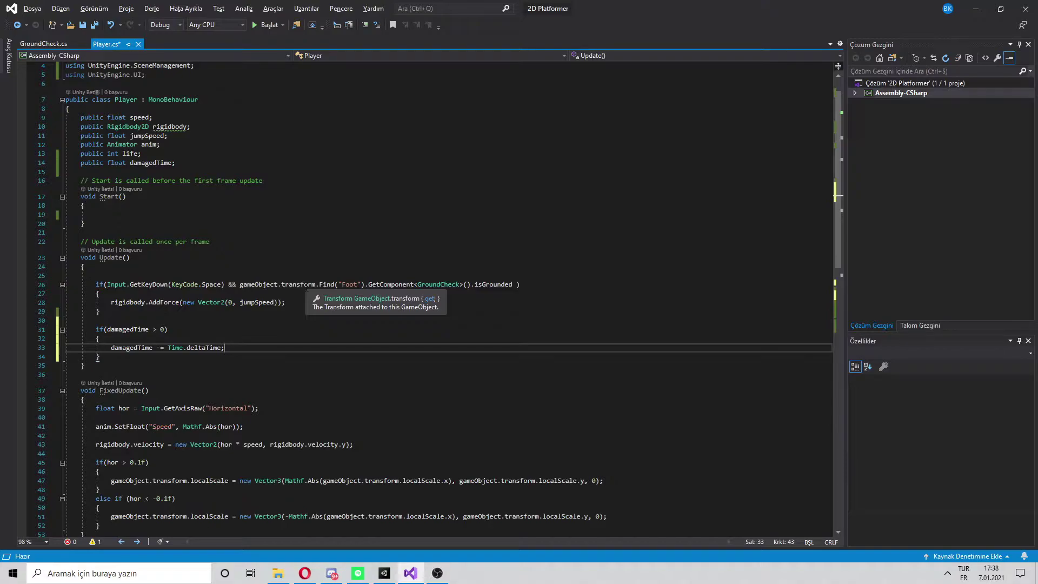
scroll(307, 287, "down", 4)
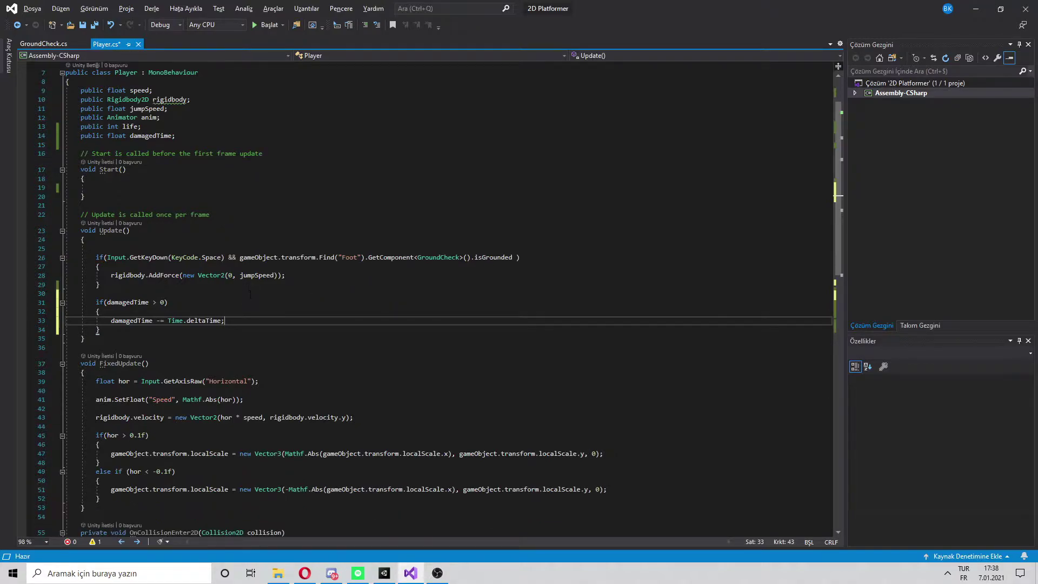
scroll(449, 292, "down", 2)
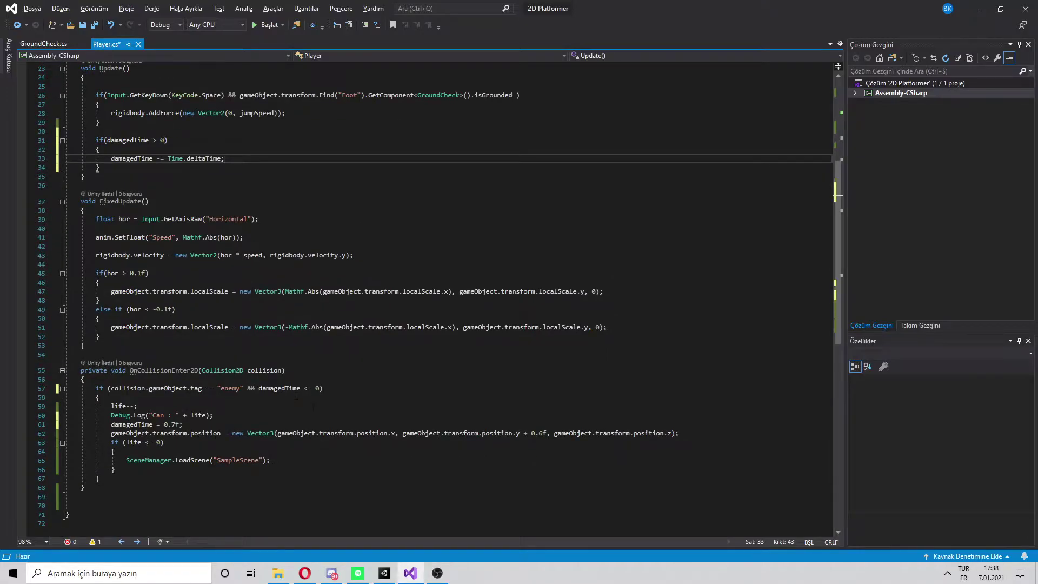
scroll(296, 397, "up", 4)
key("ctrl+s")
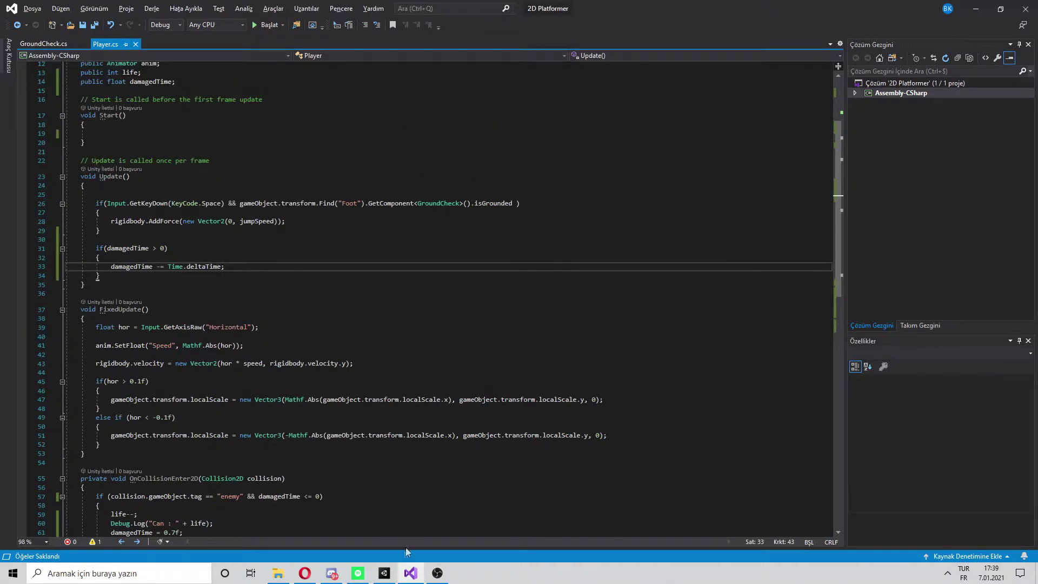
left_click(384, 573)
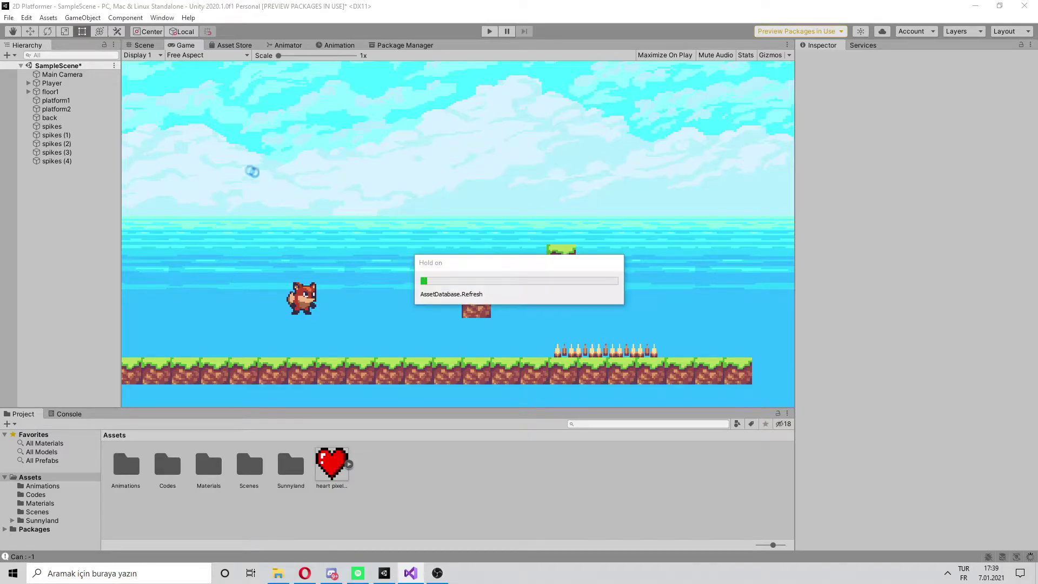
- Select Player, start Play mode, and run the fox right into the spikes
left_click(65, 84)
scroll(1029, 382, "down", 1)
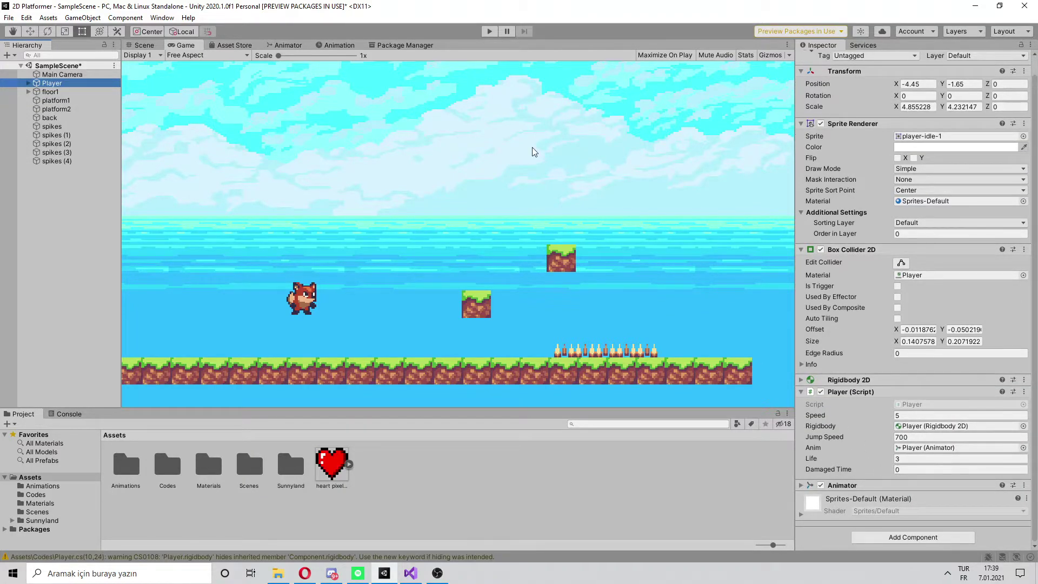
left_click(490, 33)
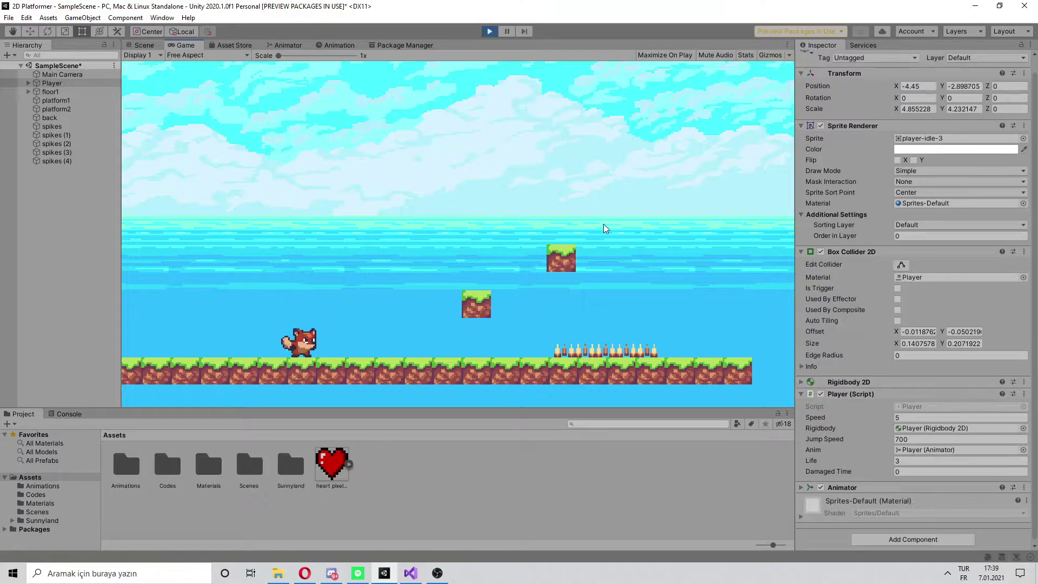
key("Right")
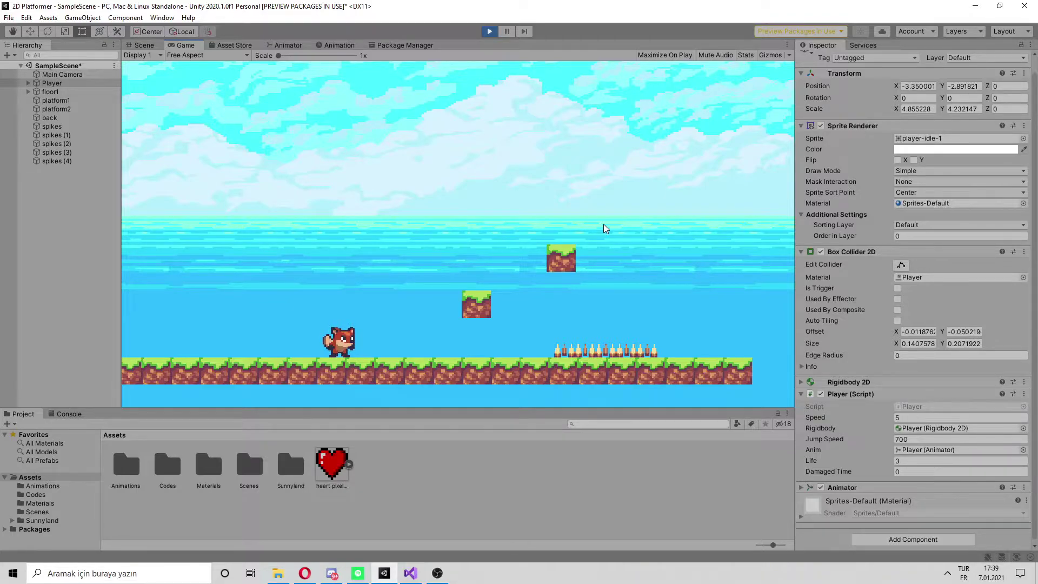
key("Right")
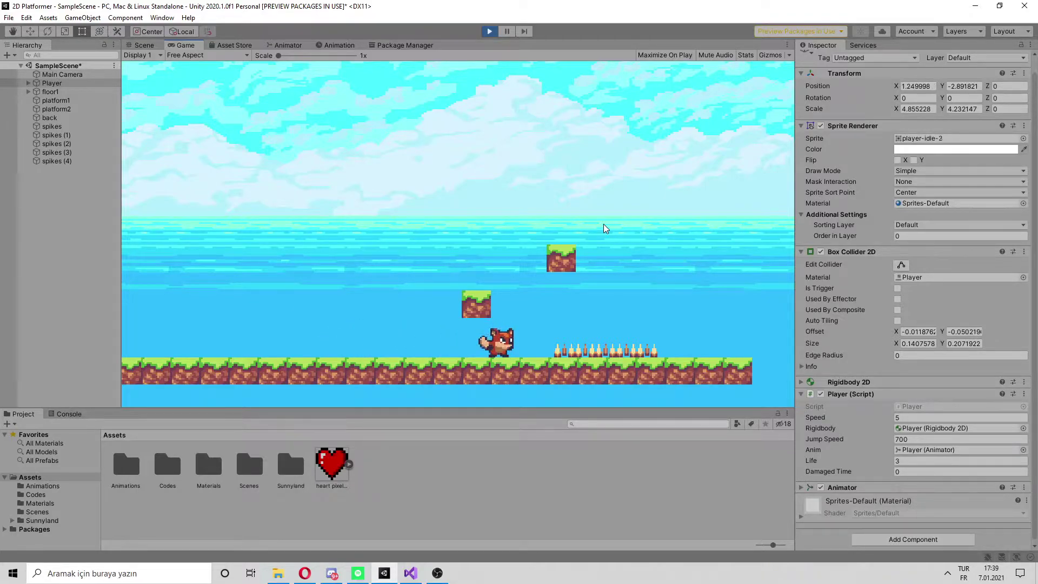
key("Right")
key("Left")
key("Right")
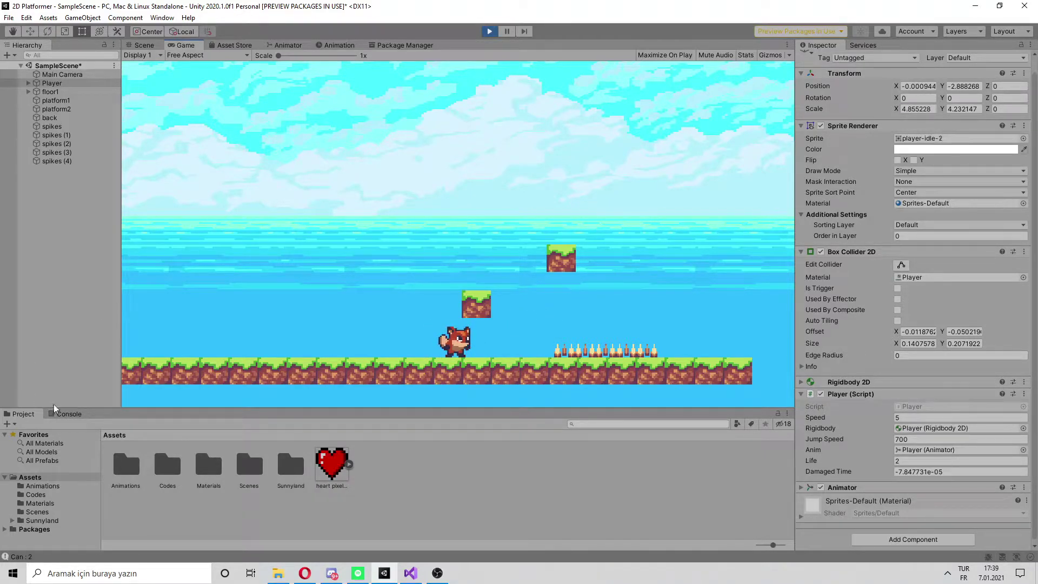
- Show the Console's Can logs, then jump onto the blocks and drop onto the spikes again
left_click(65, 414)
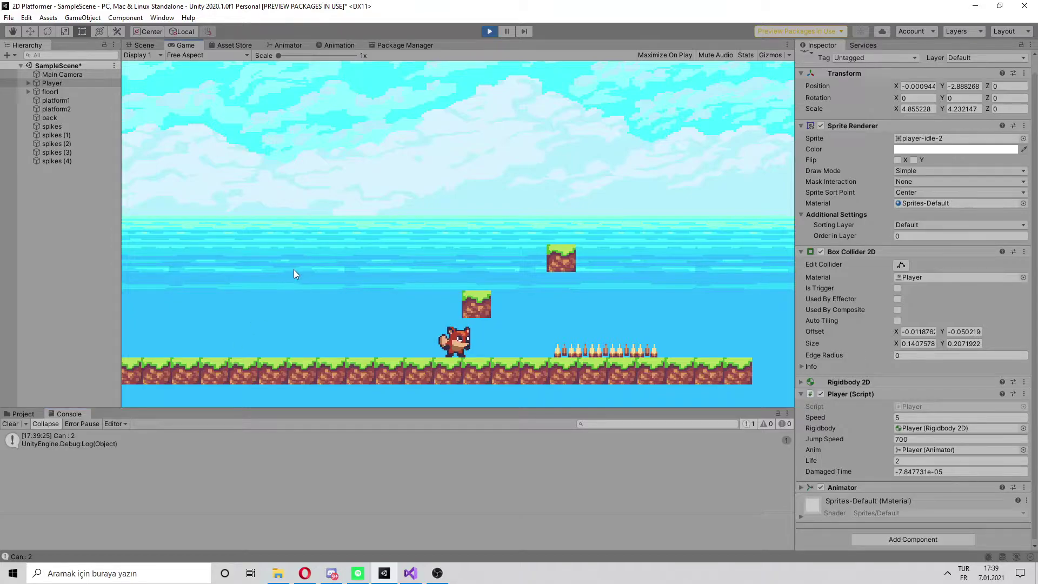
key("space")
key("Right")
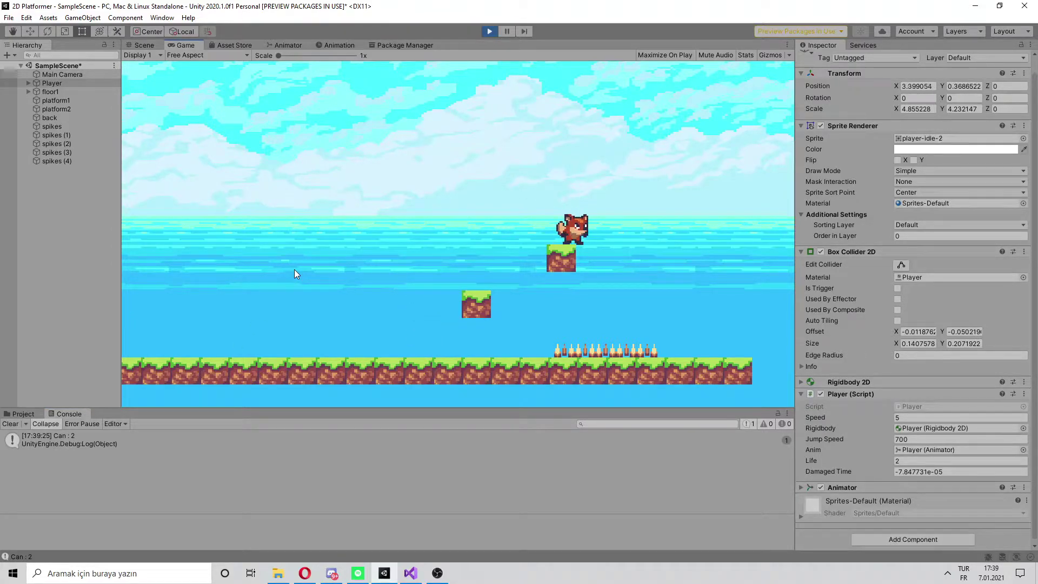
key("Right")
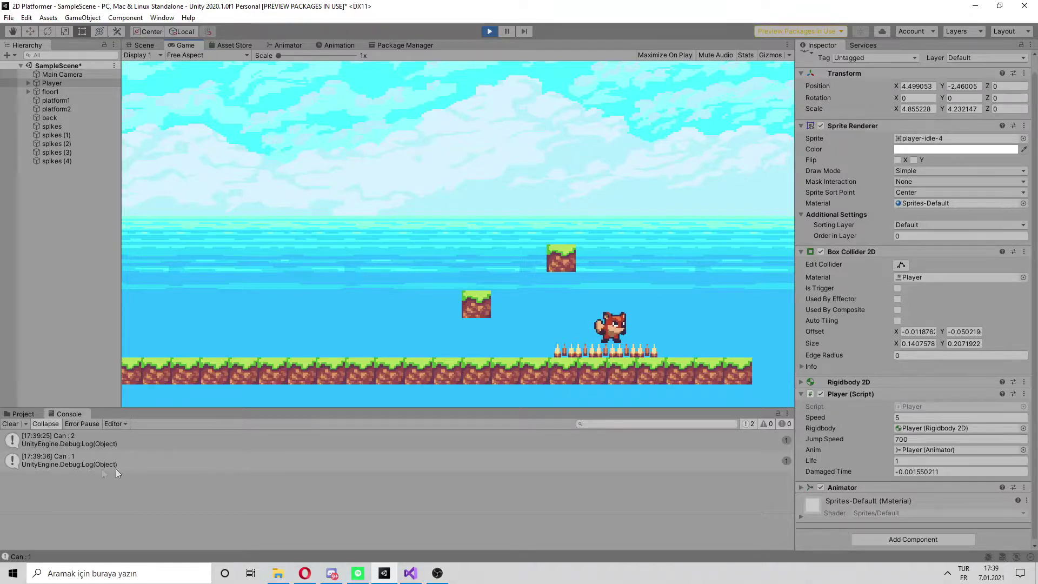
- Stop Play mode and return to the OnCollisionEnter2D method in Player.cs
left_click(493, 32)
left_click(410, 573)
scroll(433, 291, "down", 3)
scroll(432, 292, "down", 2)
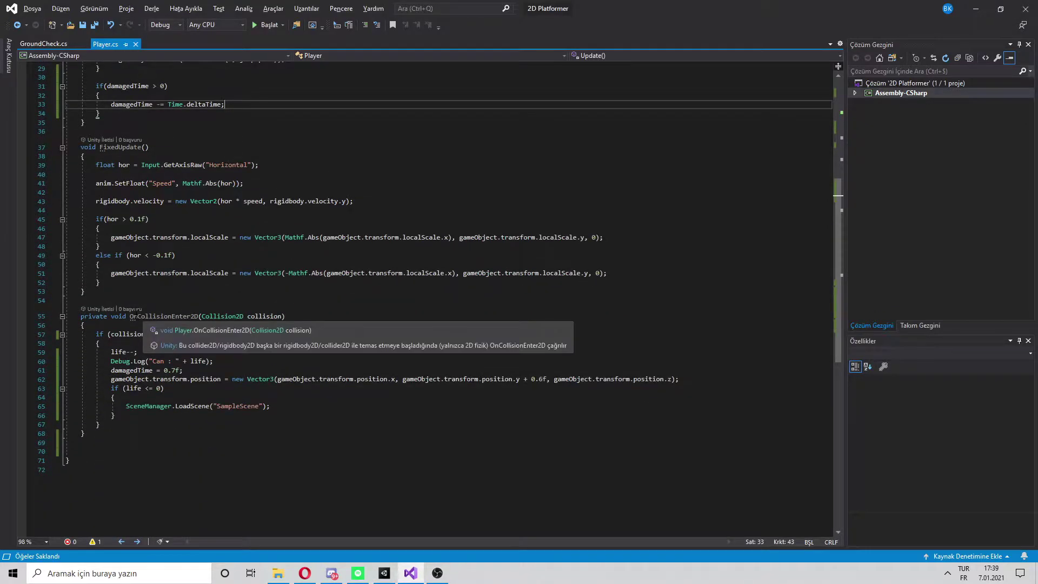
left_click(327, 399)
left_click(302, 424)
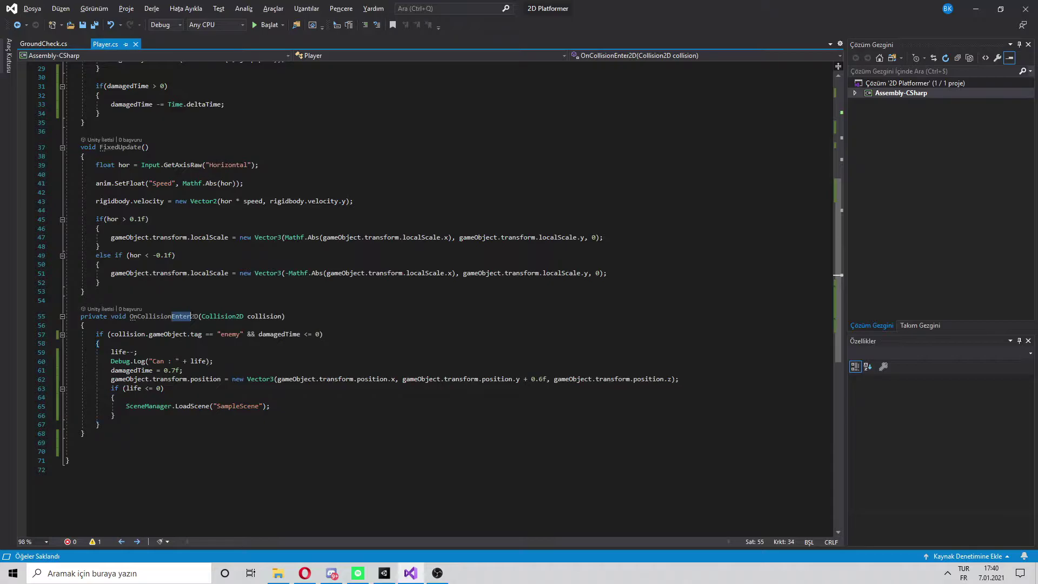
left_click(221, 343)
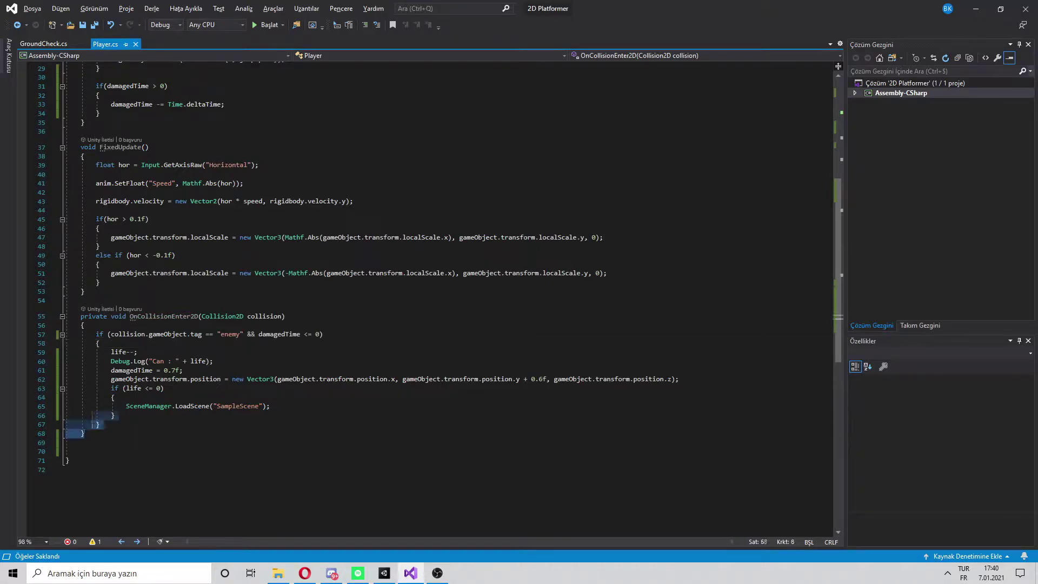
- Duplicate OnCollisionEnter2D below itself and rename the copy to OnCollisionStay2D
left_click_drag(84, 433, 81, 317)
key("ctrl+c")
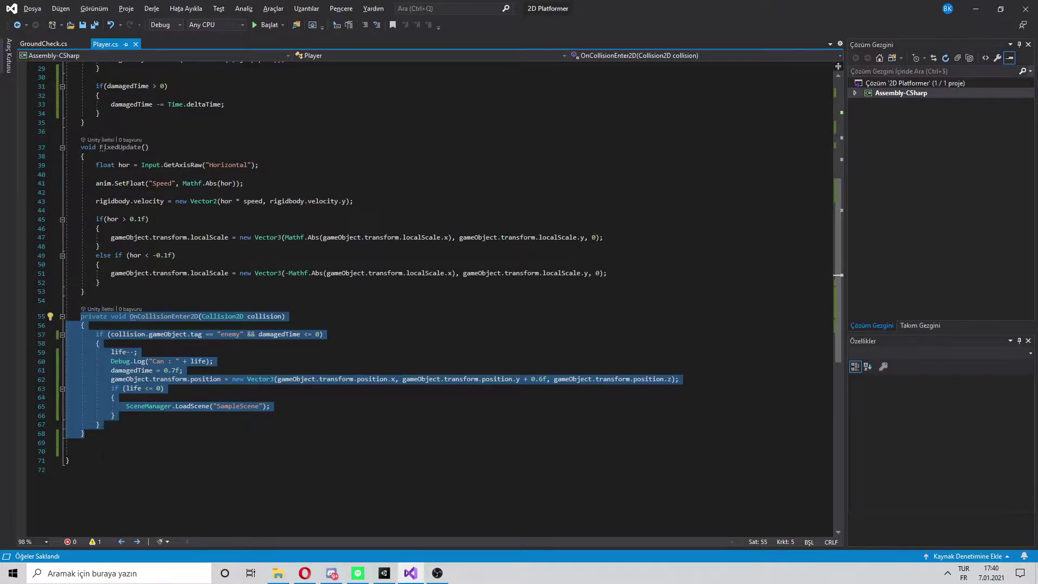
left_click(103, 451)
key("ctrl+v")
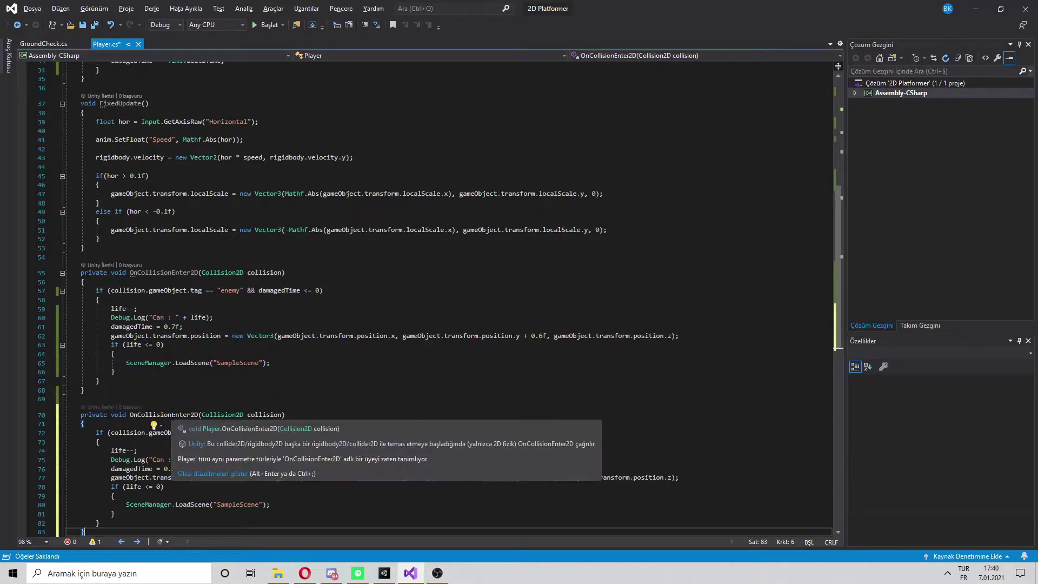
left_click(173, 415)
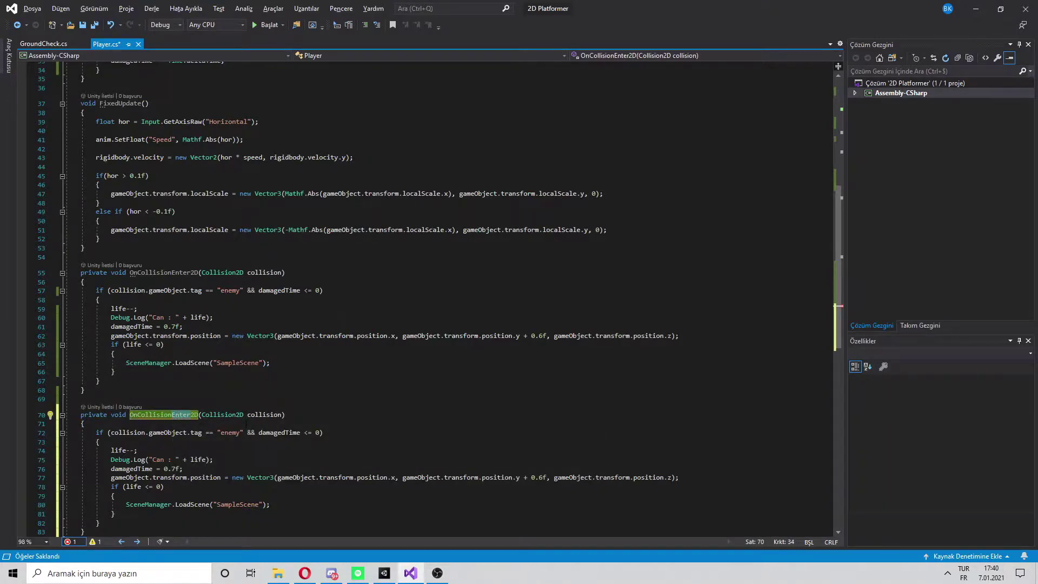
type("Stay")
left_click(367, 417)
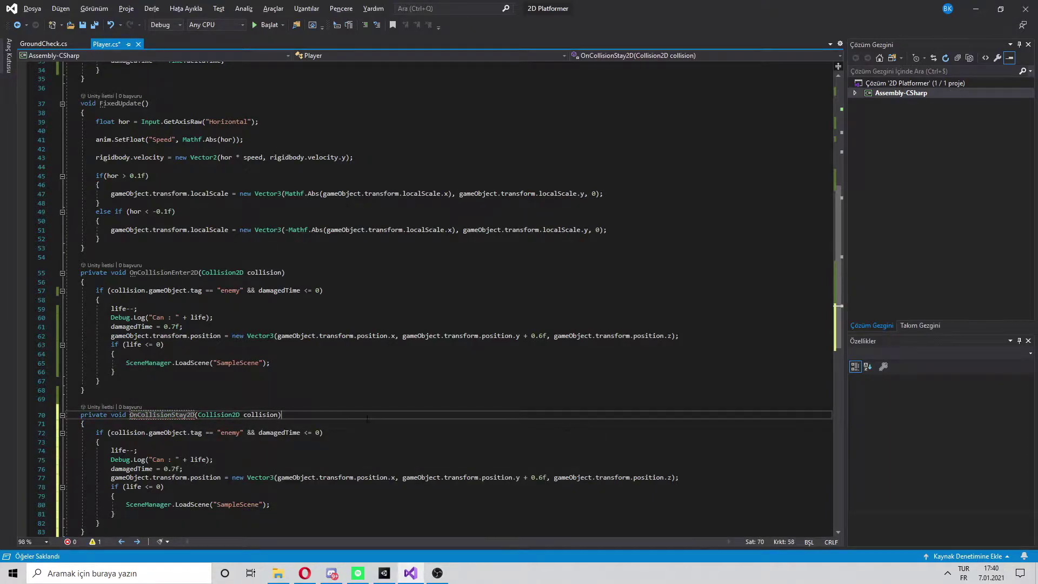
- Add blank lines below the new OnCollisionStay2D method
scroll(367, 418, "down", 2)
key("Down")
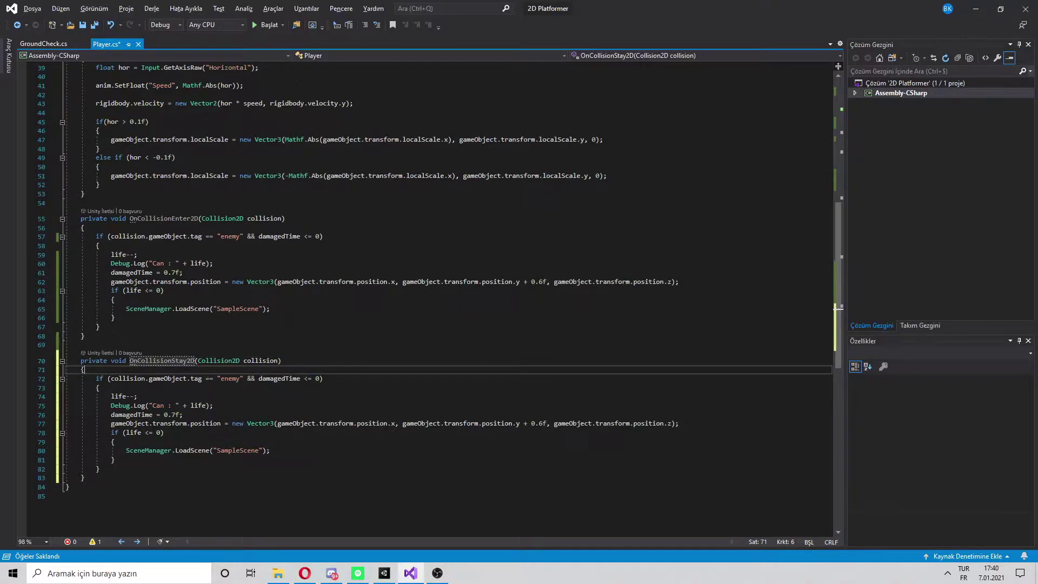
left_click(357, 348)
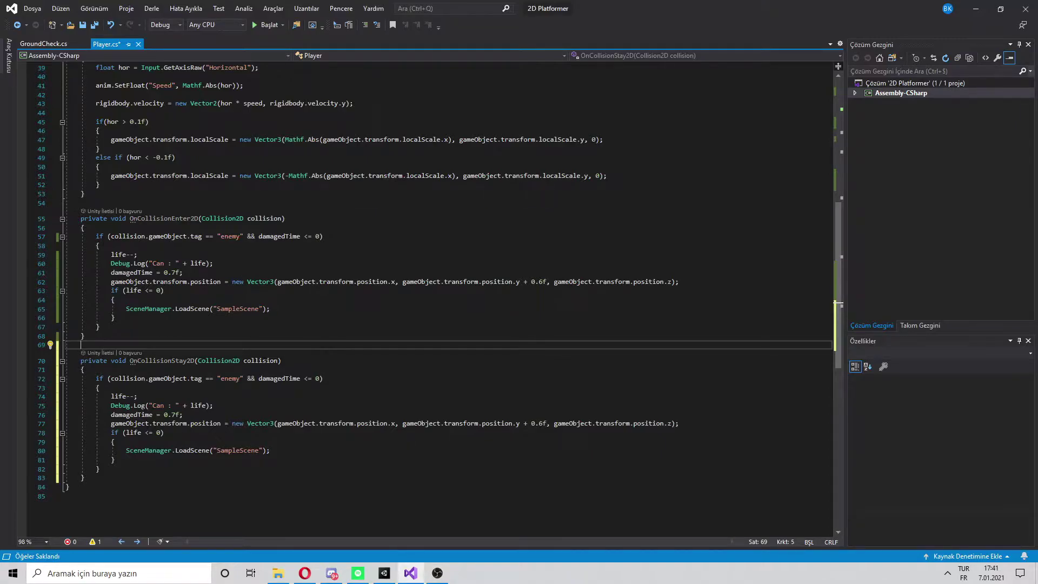
left_click(134, 474)
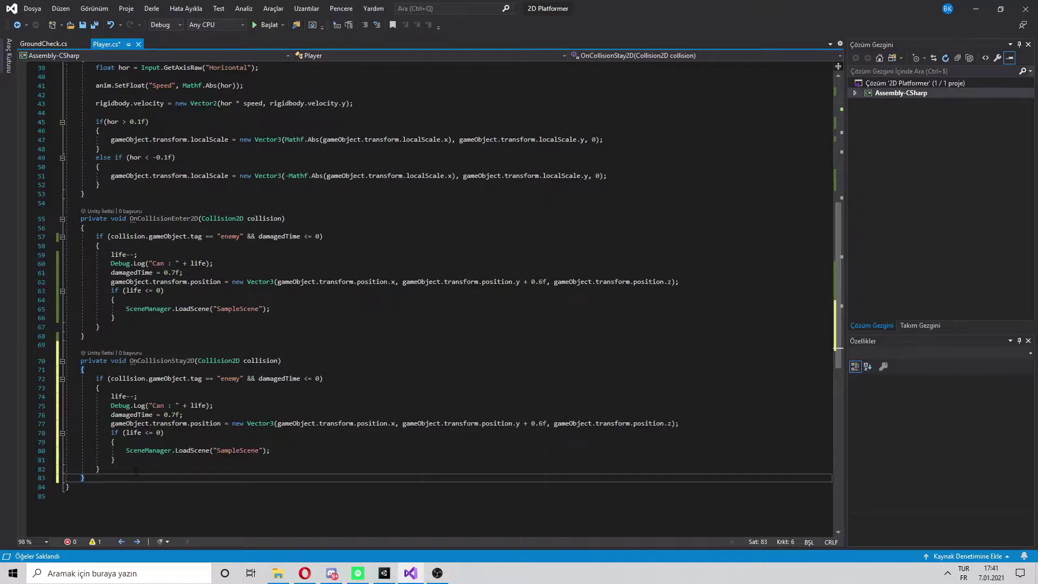
key("Return")
key("Return")
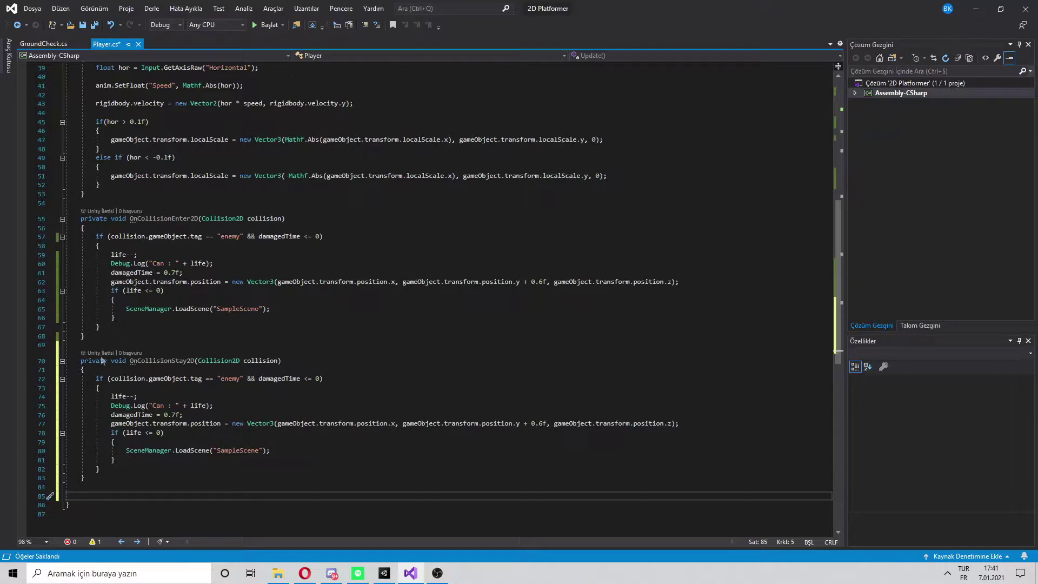
left_click_drag(110, 254, 178, 318)
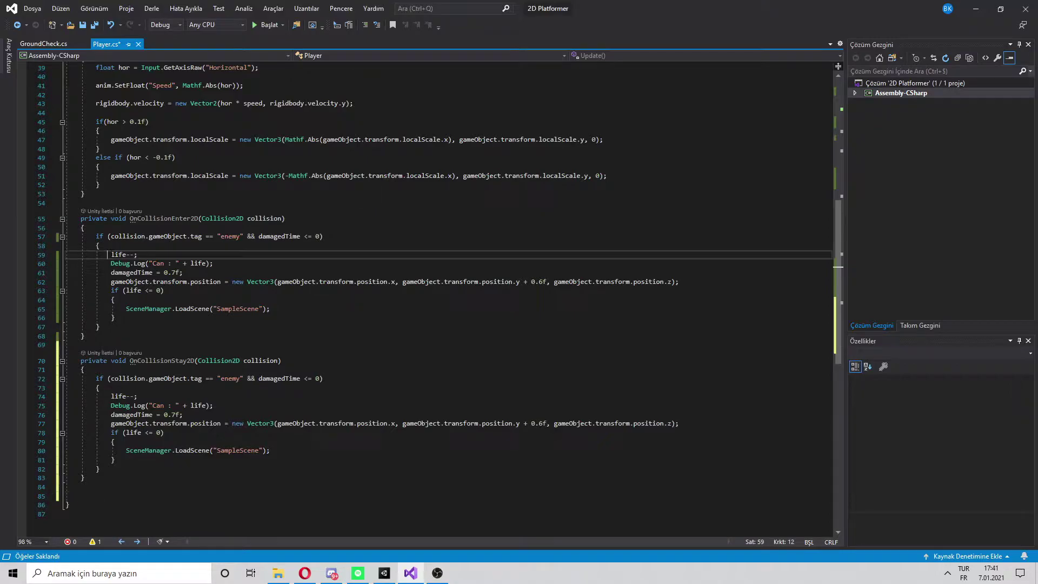
left_click(178, 318)
left_click(137, 495)
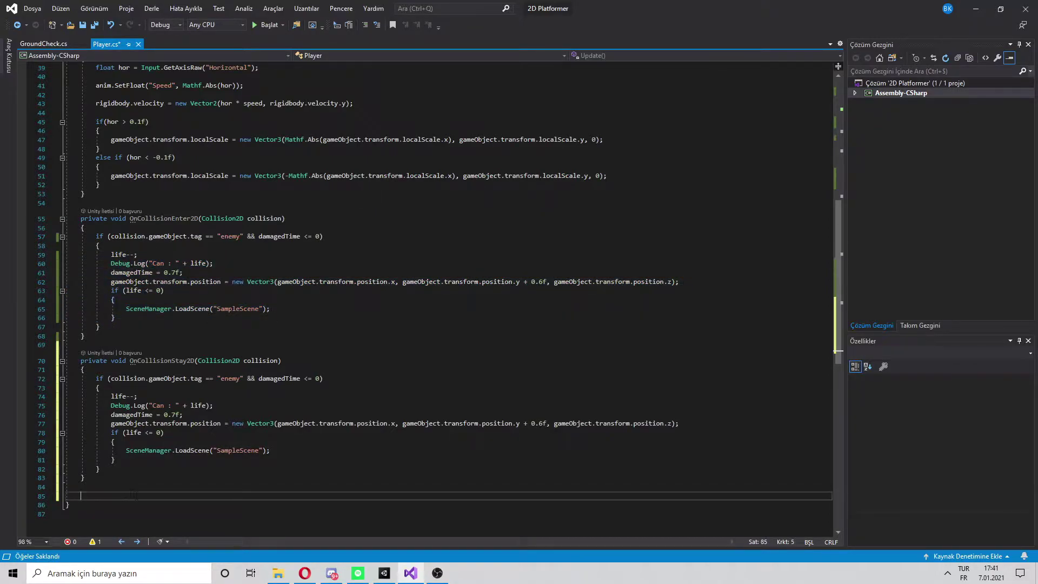
- Create a void Hit() method and move OnCollisionStay2D's damage code into it
type("void ")
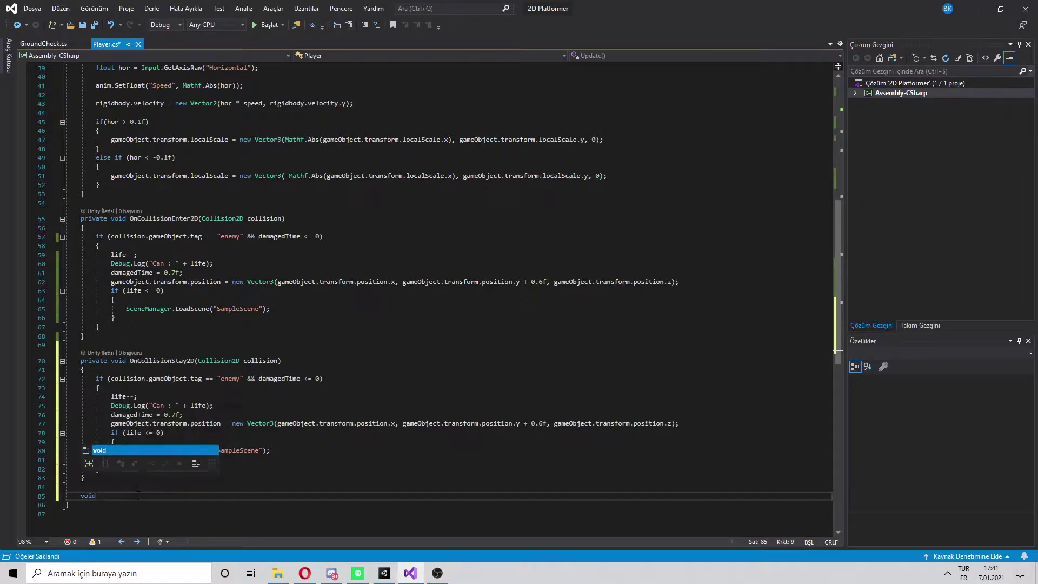
type("Hit()")
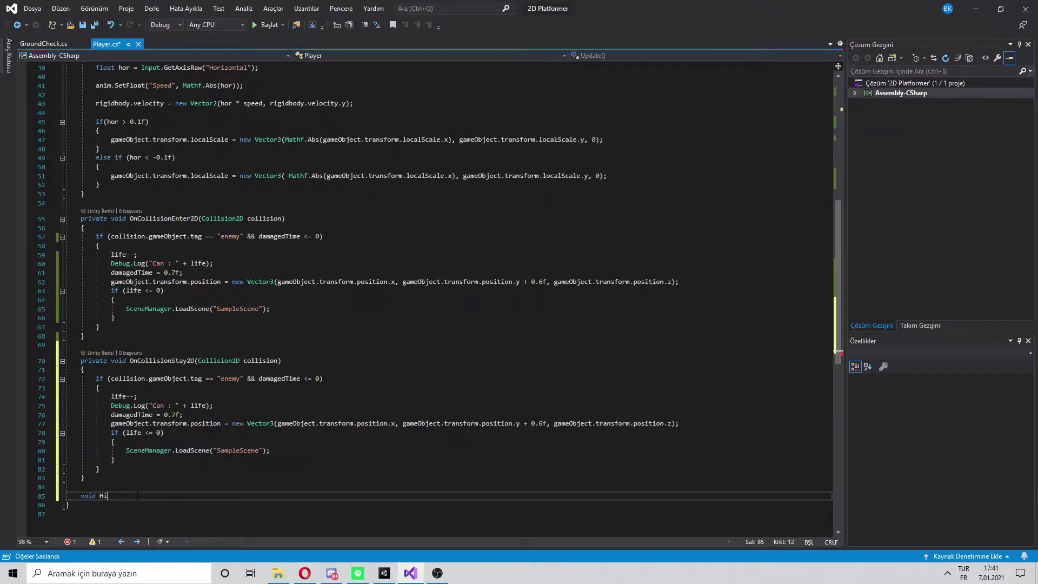
key("Return")
type("{")
key("Return")
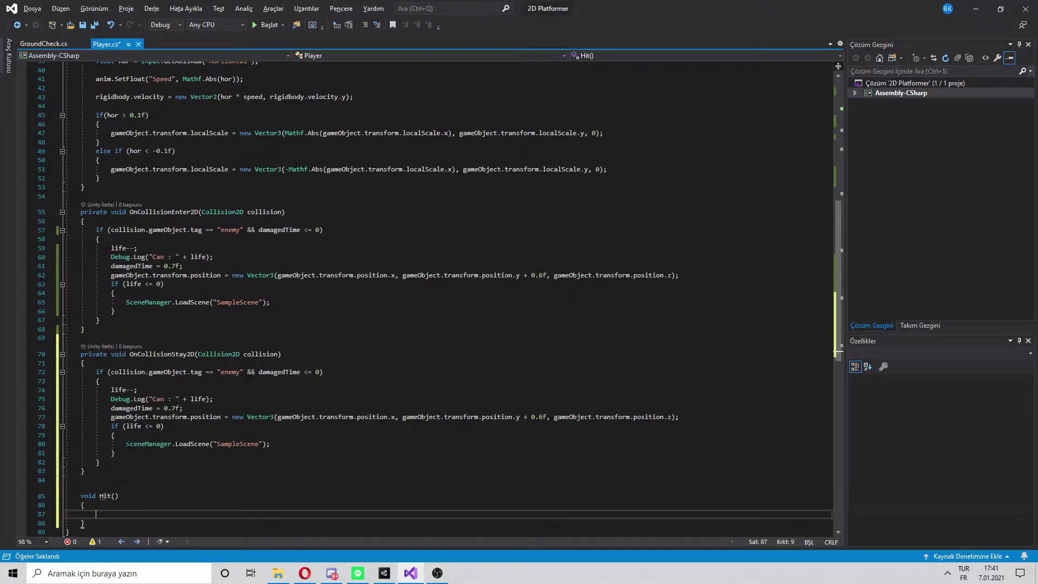
left_click_drag(114, 453, 111, 390)
key("ctrl+x")
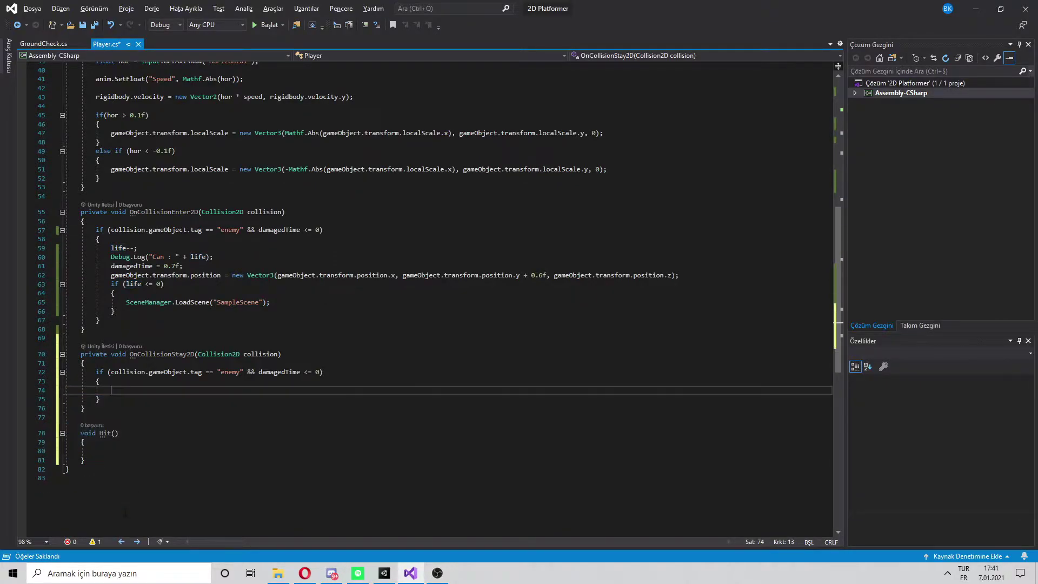
key("Down")
key("Down")
key("Down")
key("ctrl+v")
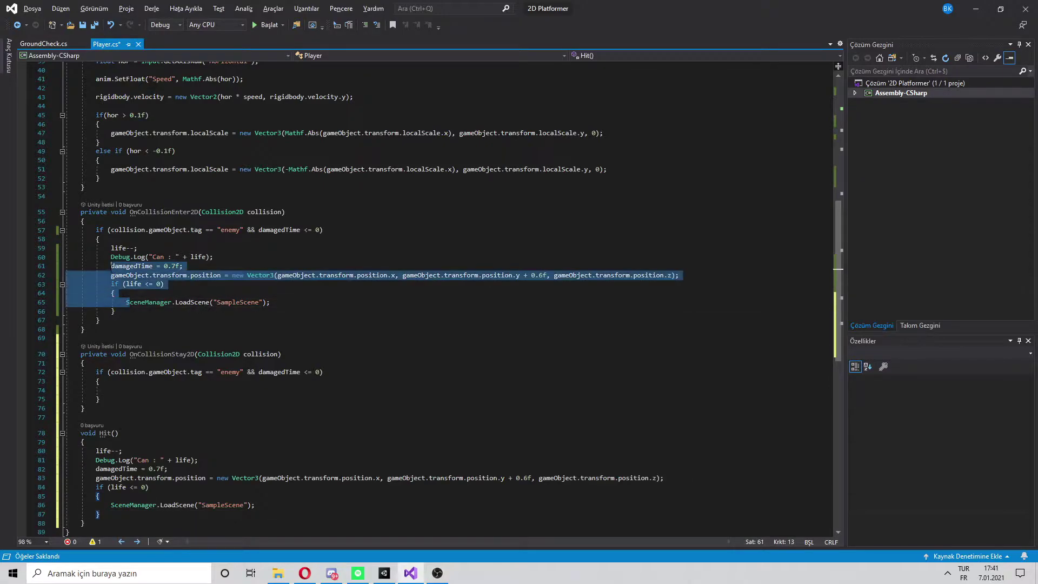
- Replace the damage code in both collision handlers with Hit(); calls
left_click_drag(115, 311, 111, 248)
key("Delete")
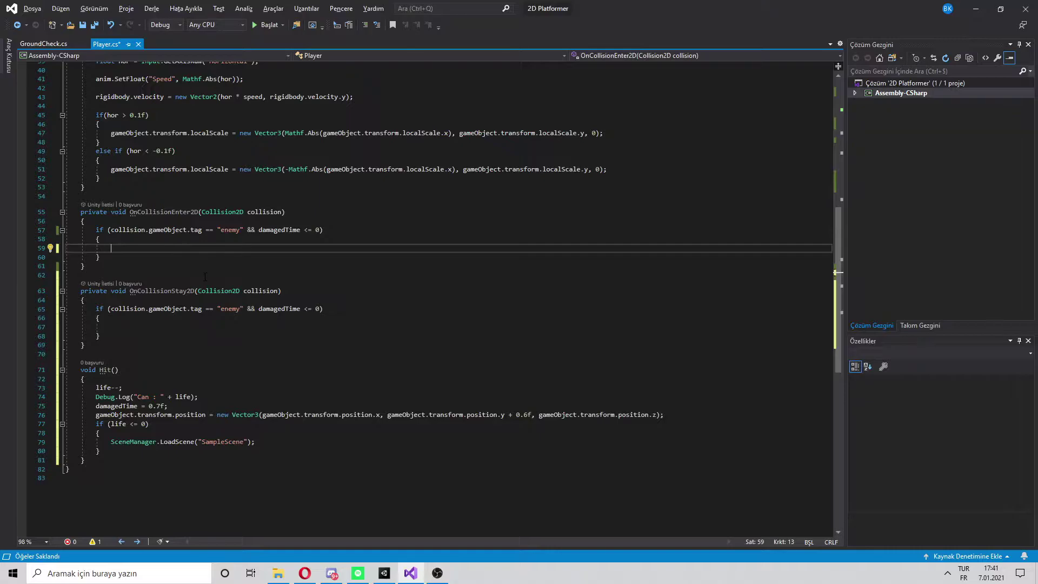
type("Hit();")
left_click(171, 327)
type("Hit()")
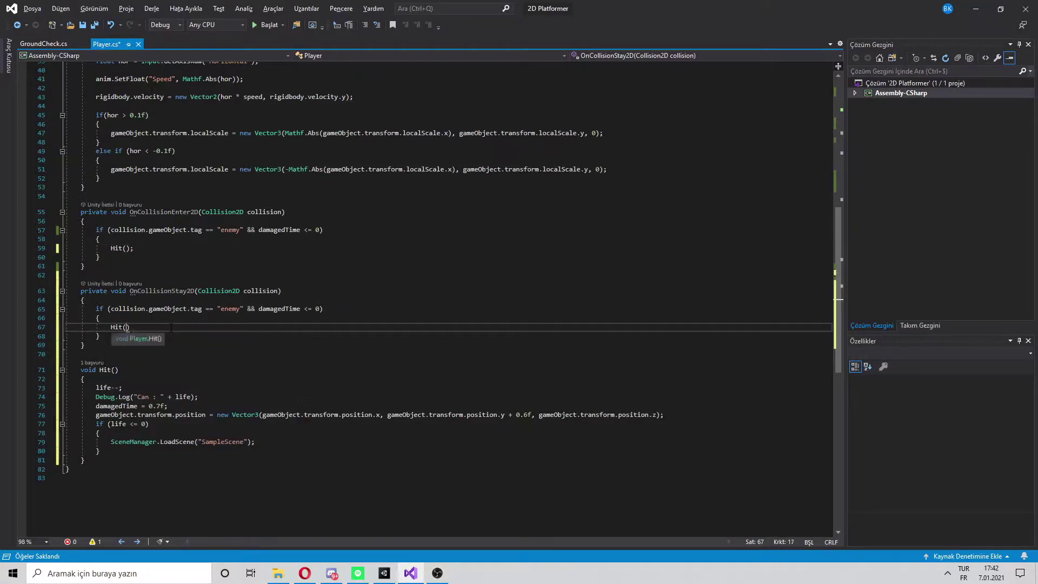
type(";")
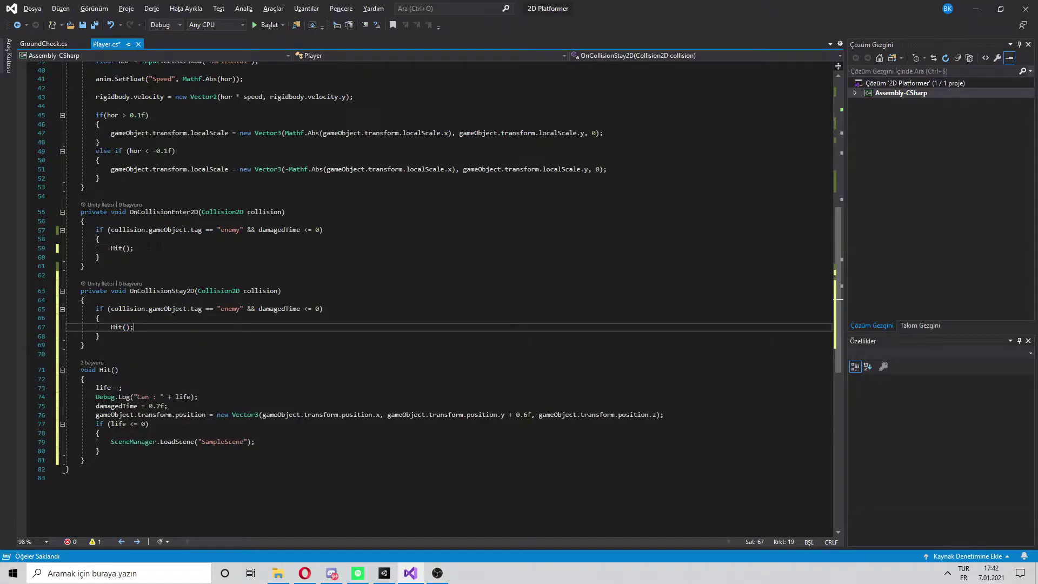
- Check the Hit() body and calls, then save Player.cs
left_click_drag(100, 451, 96, 388)
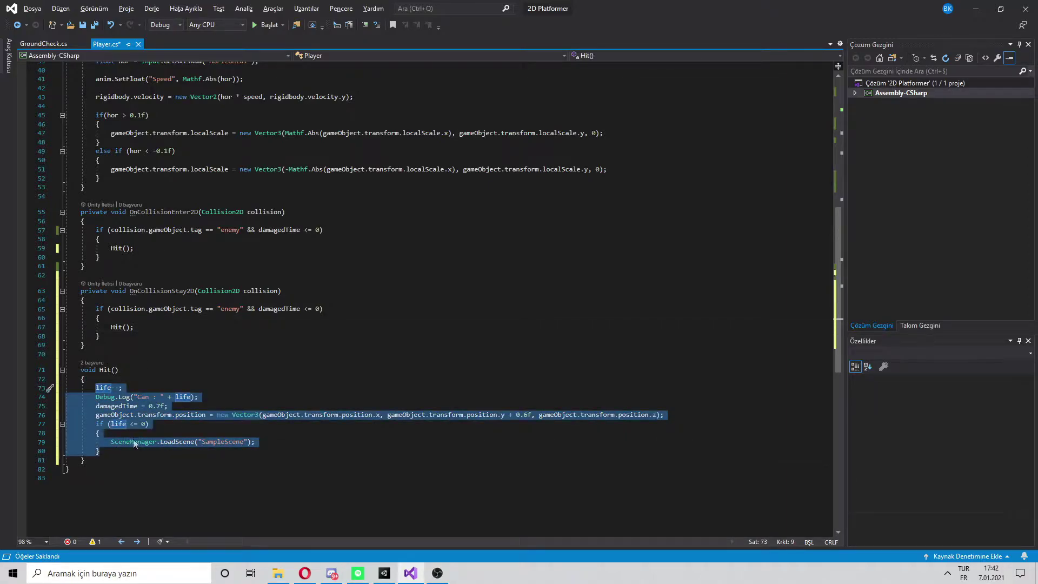
key("Right")
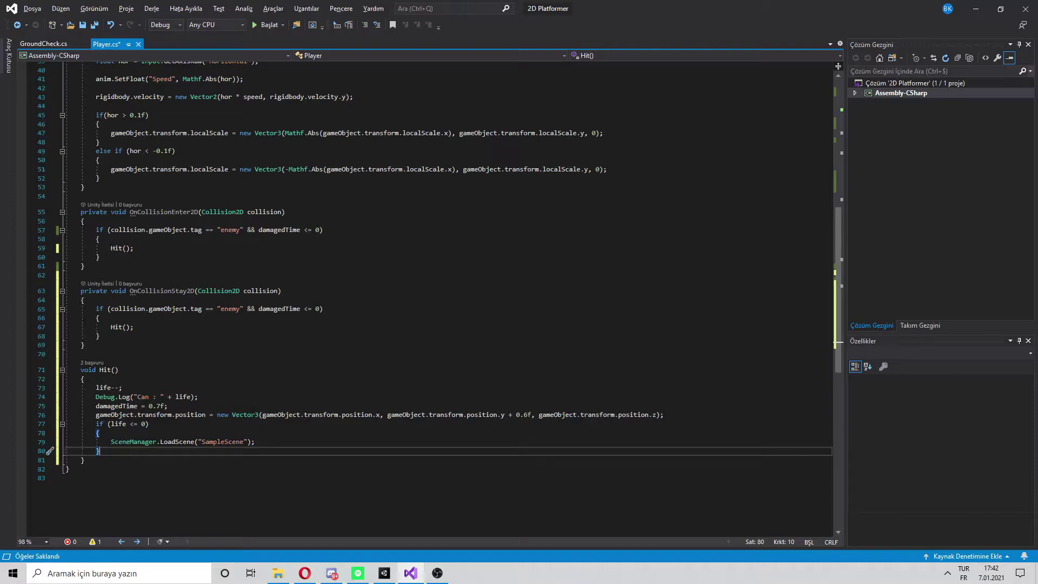
left_click(232, 327)
left_click(232, 275)
left_click(232, 248)
key("ctrl+s")
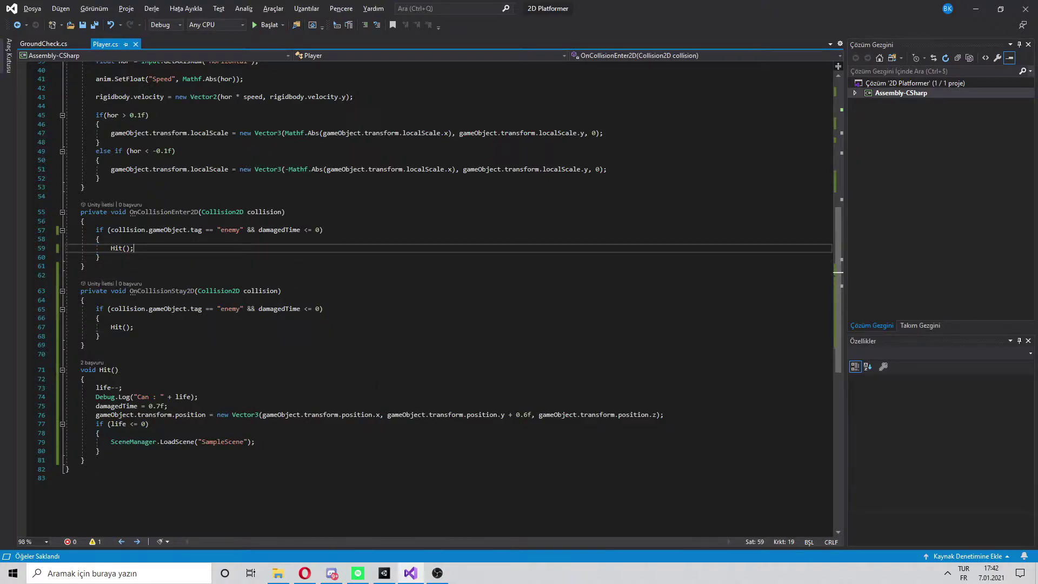
left_click(385, 574)
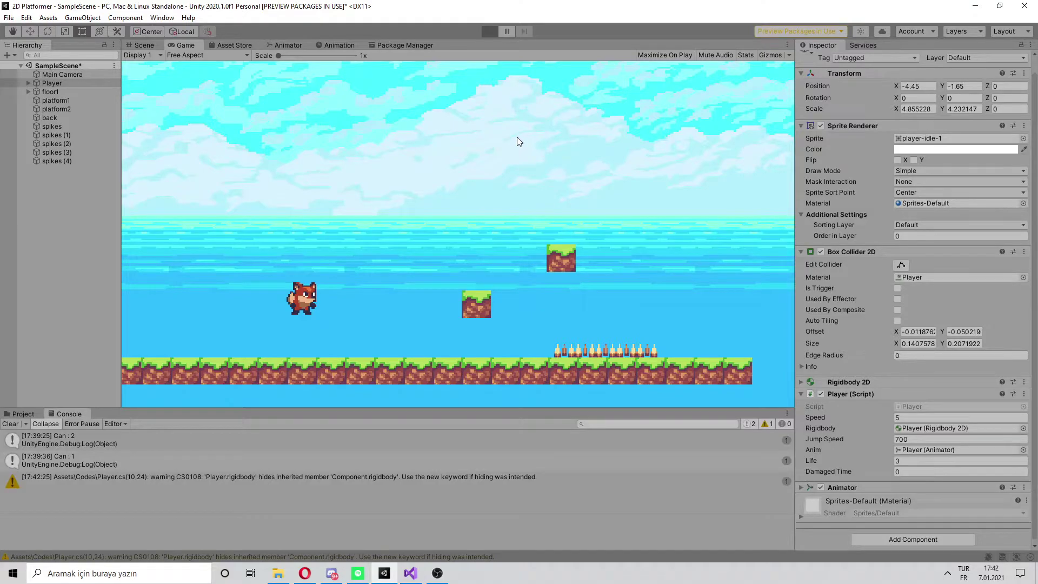
- Play-test by running and jumping the fox off the middle platform, then stop
key("Right")
key("space")
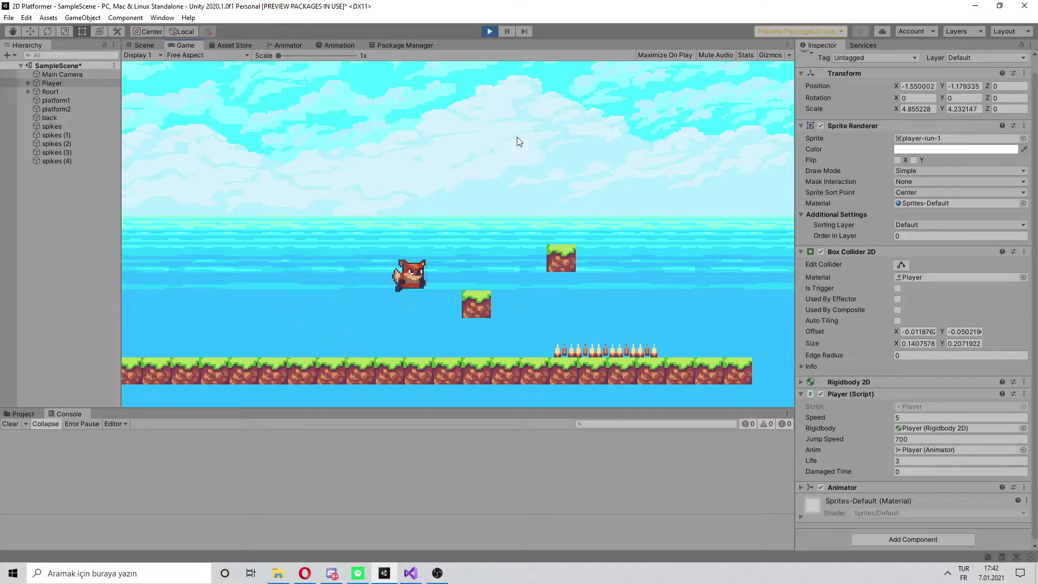
key("space")
key("Right")
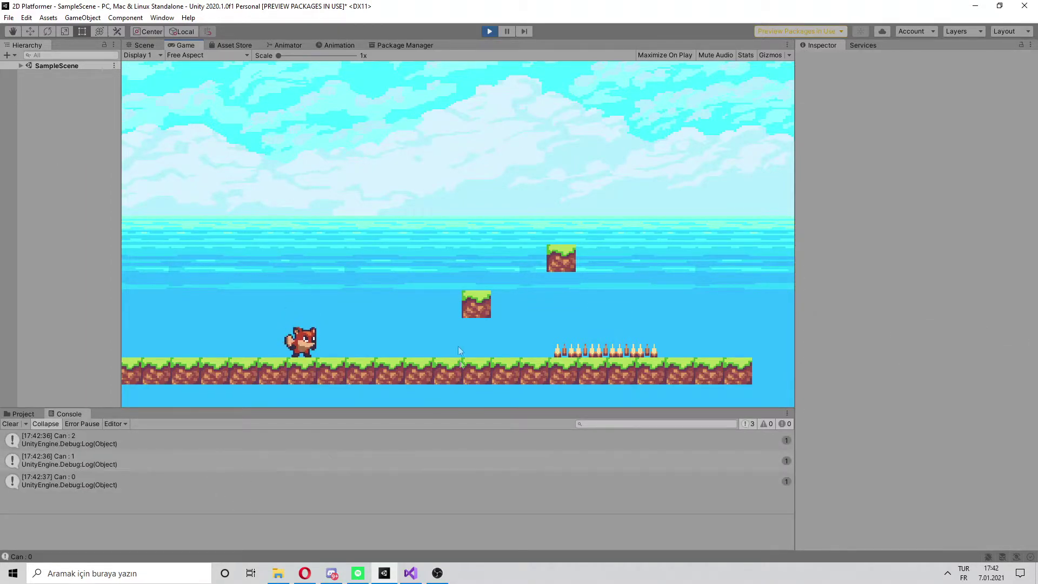
left_click(488, 32)
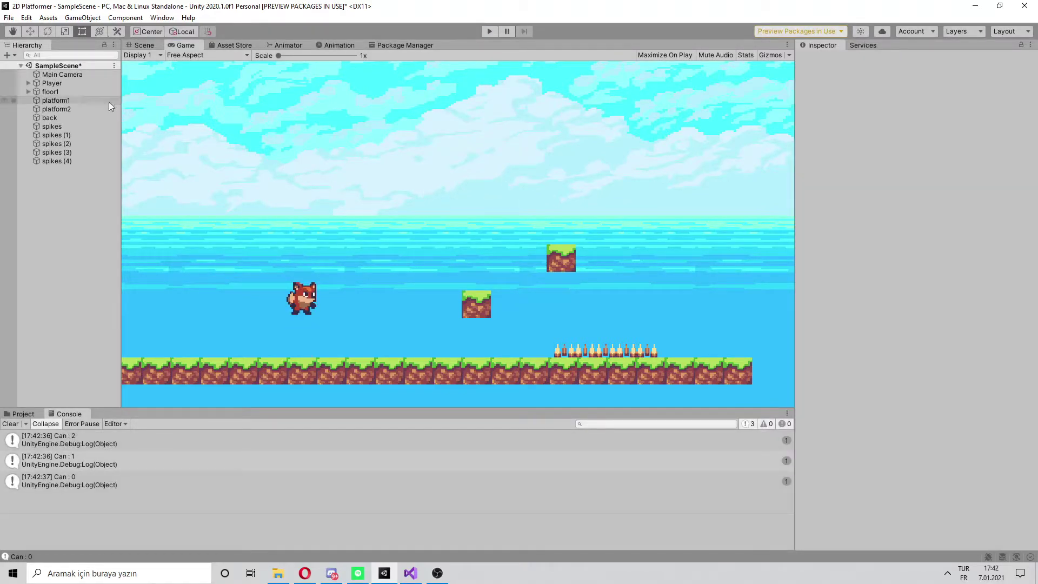
- Replay, steer the fox across the spikes, stop, and select the Player object
left_click(484, 32)
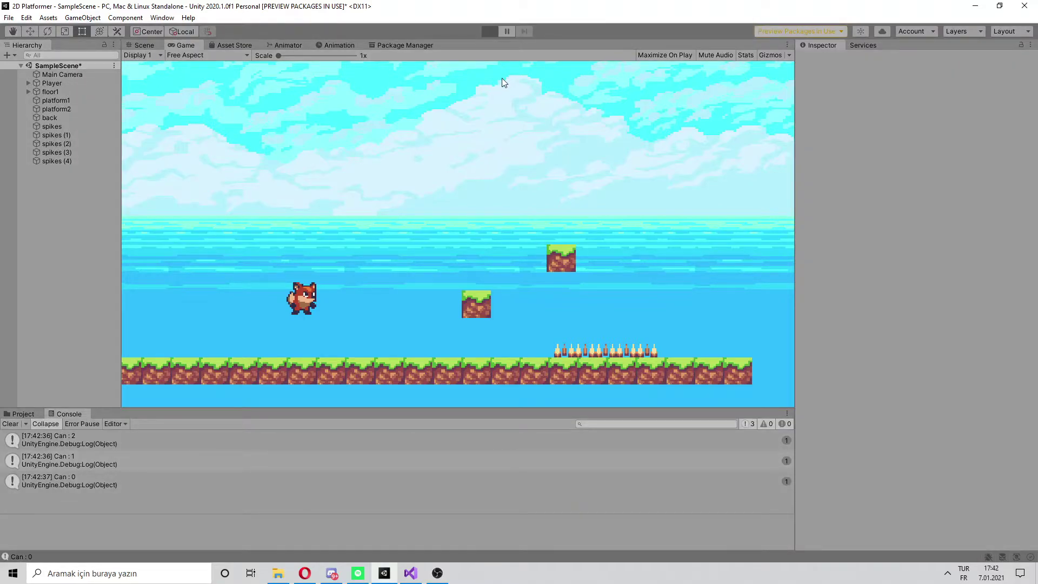
key("Right")
key("space")
key("Left")
key("Right")
key("space")
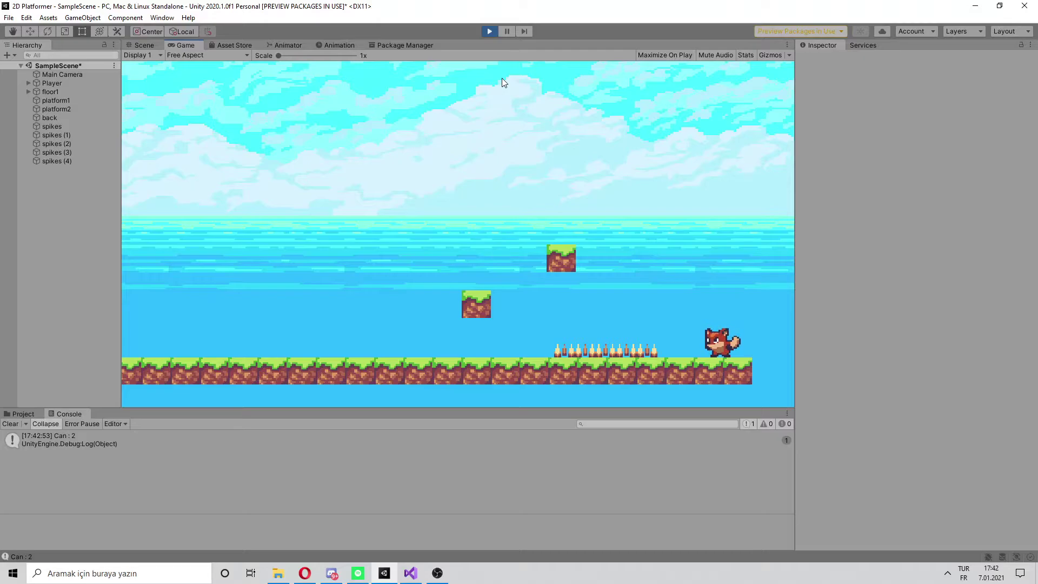
left_click(490, 29)
left_click(79, 86)
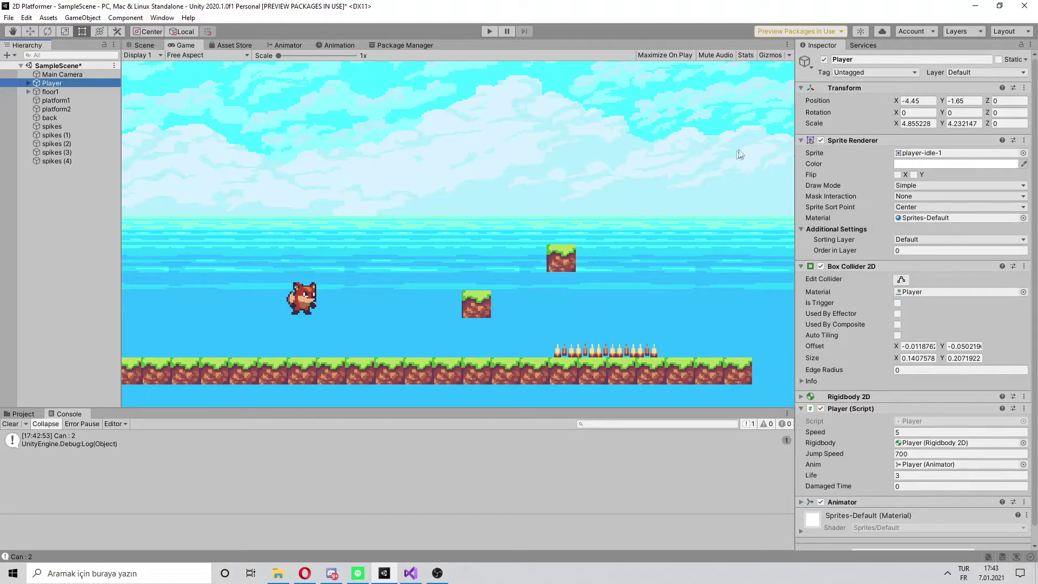
left_click(909, 164)
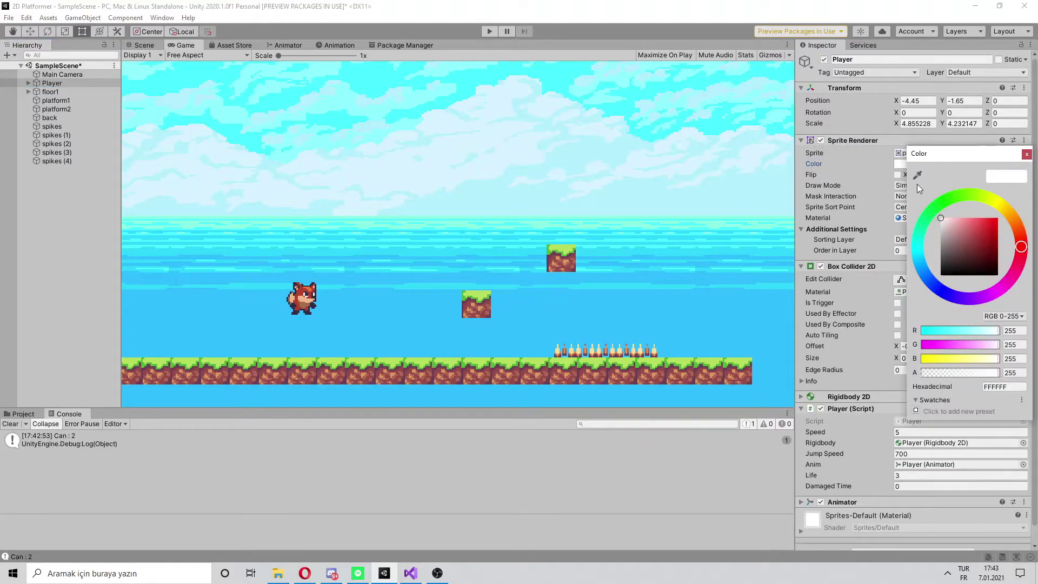
left_click_drag(975, 231, 993, 220)
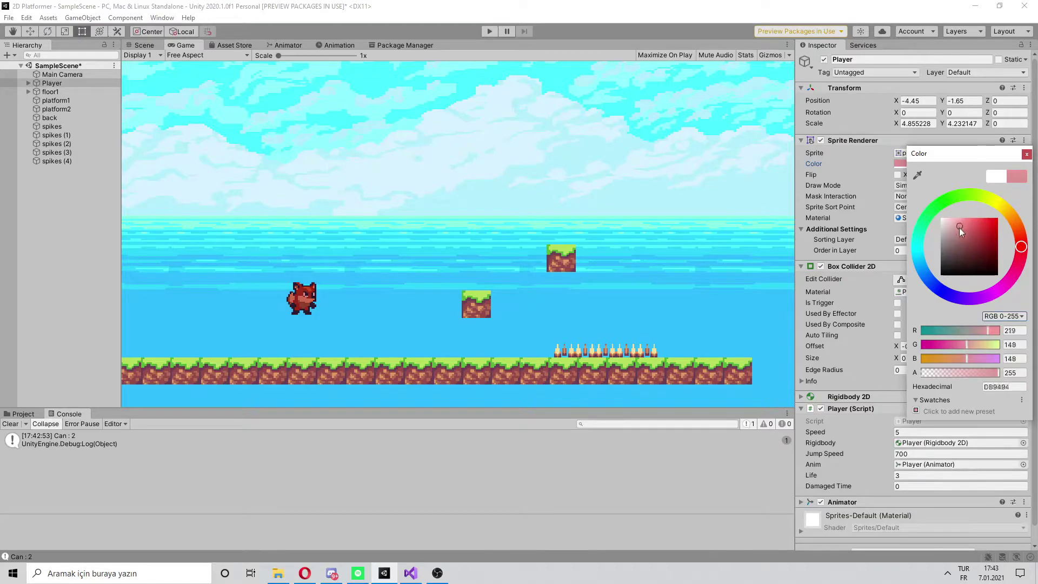
left_click_drag(993, 218, 971, 219)
left_click_drag(1001, 205, 984, 226)
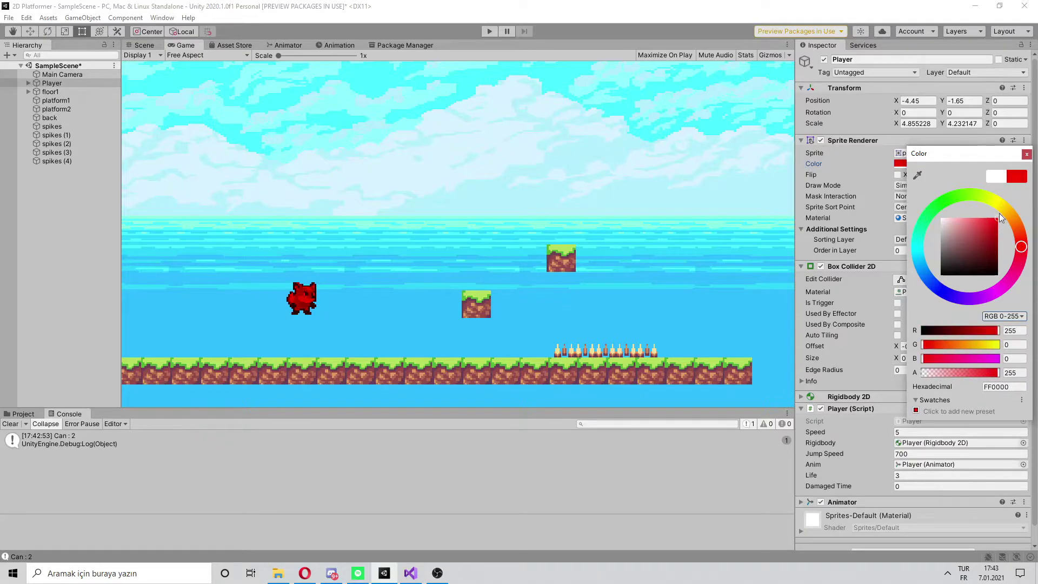
left_click_drag(984, 222, 925, 213)
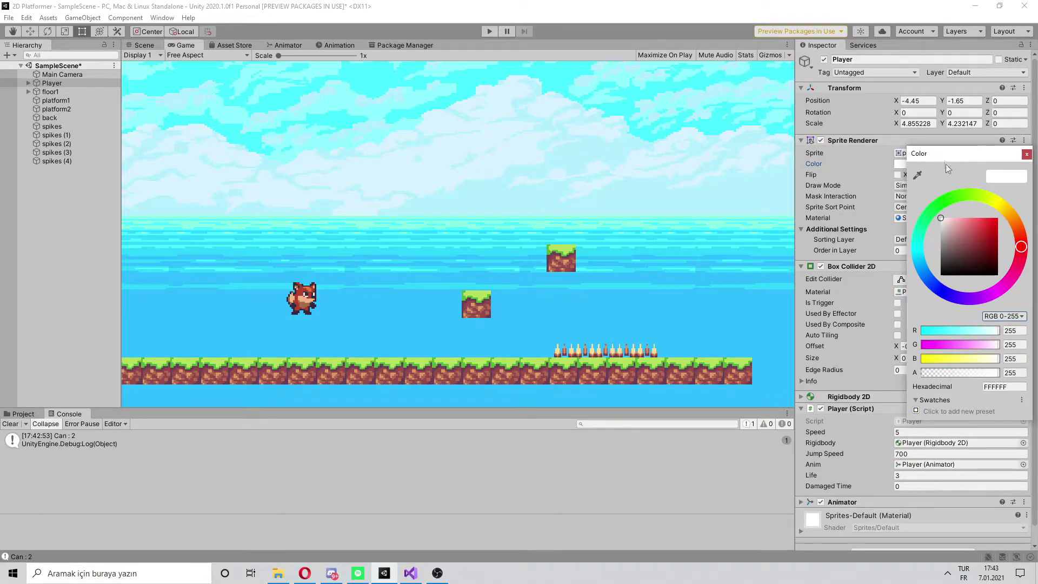
left_click(1026, 154)
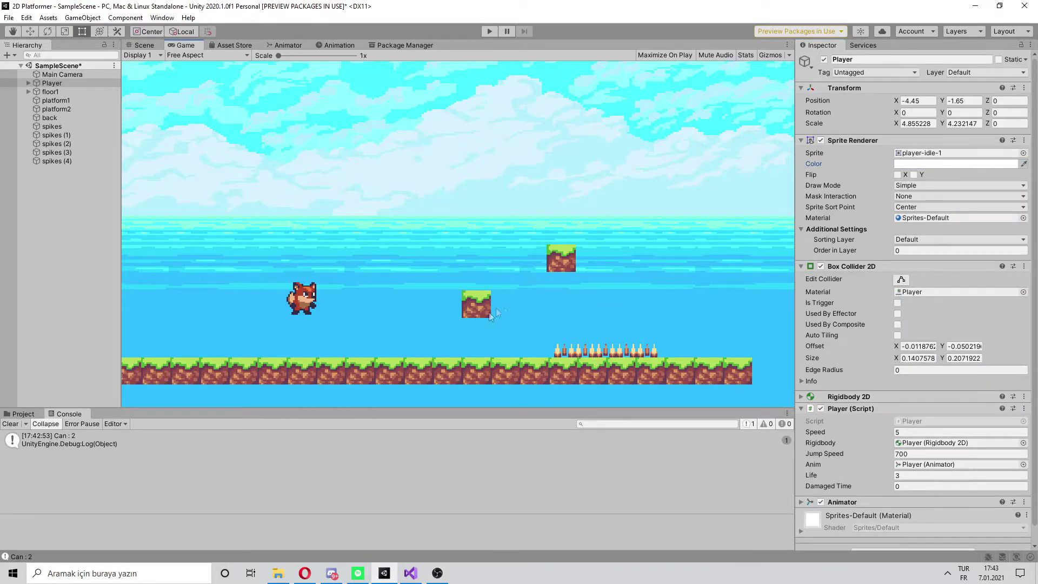
- Add a public Color normalColor field below damagedTime in Player.cs
left_click(411, 574)
scroll(433, 297, "up", 5)
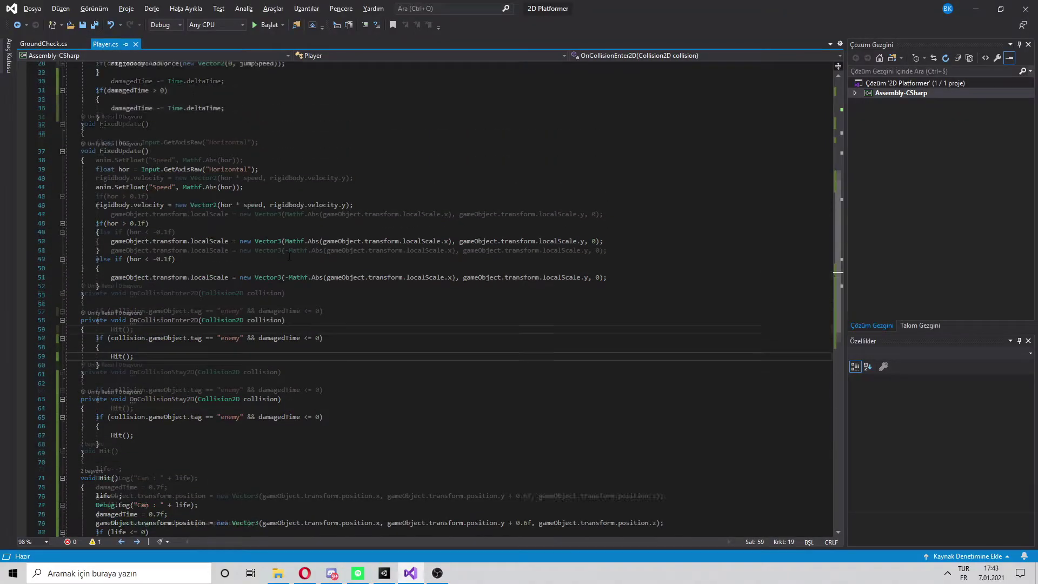
scroll(432, 297, "up", 5)
scroll(432, 297, "up", 5)
left_click(227, 199)
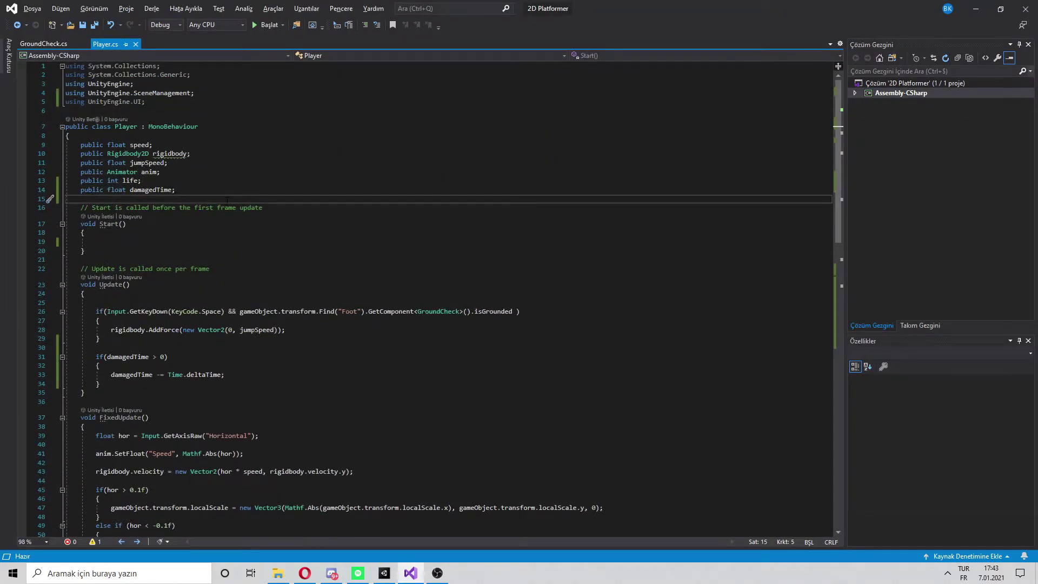
key("Return")
key("Up")
type("publi")
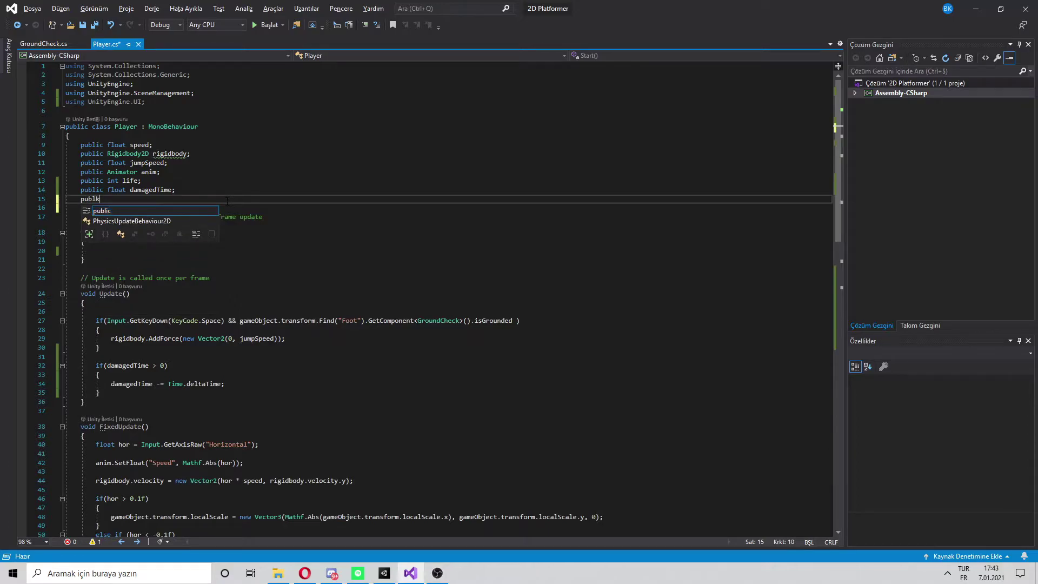
type("c color")
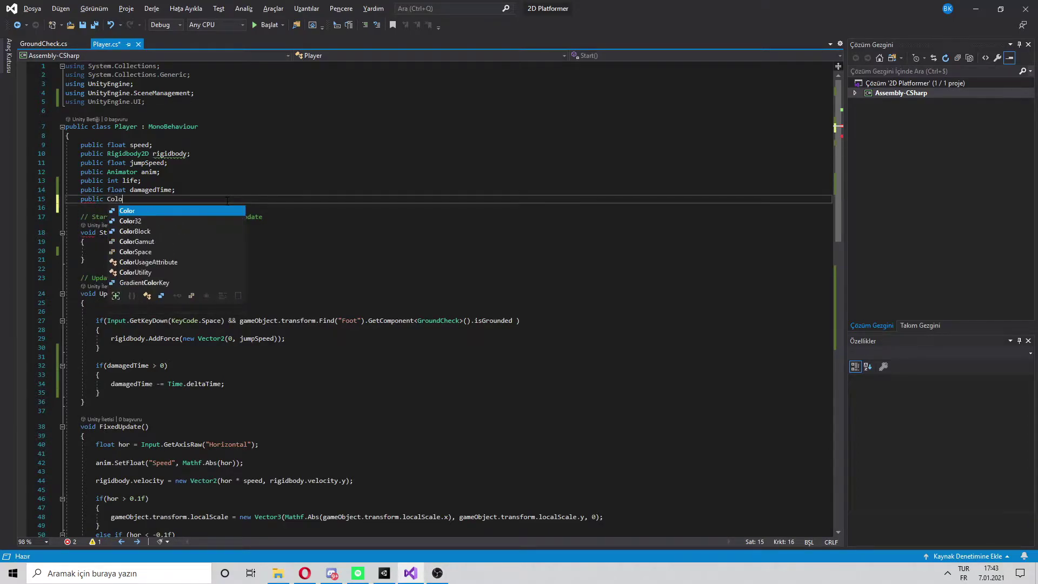
type(" norma")
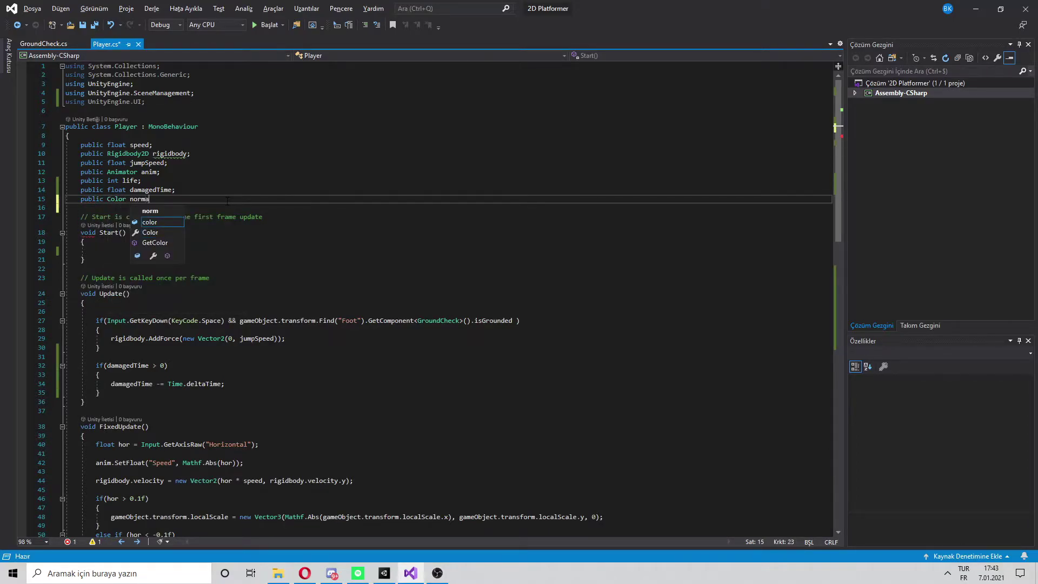
type("lColor;")
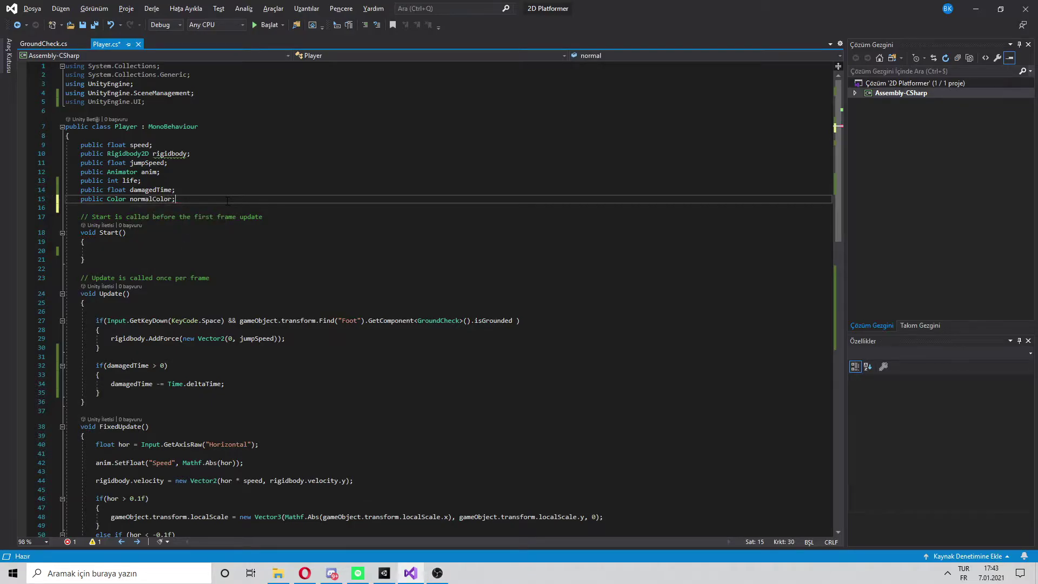
- Add a public Color damagedColor field beneath it and save the script
key("Return")
type("publ")
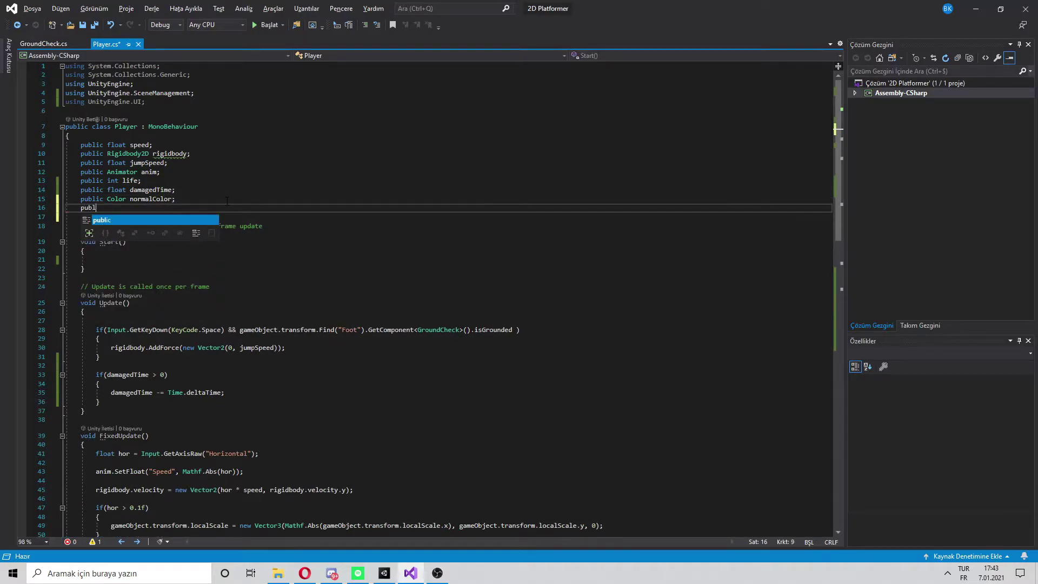
type("ic Color damagedColor;")
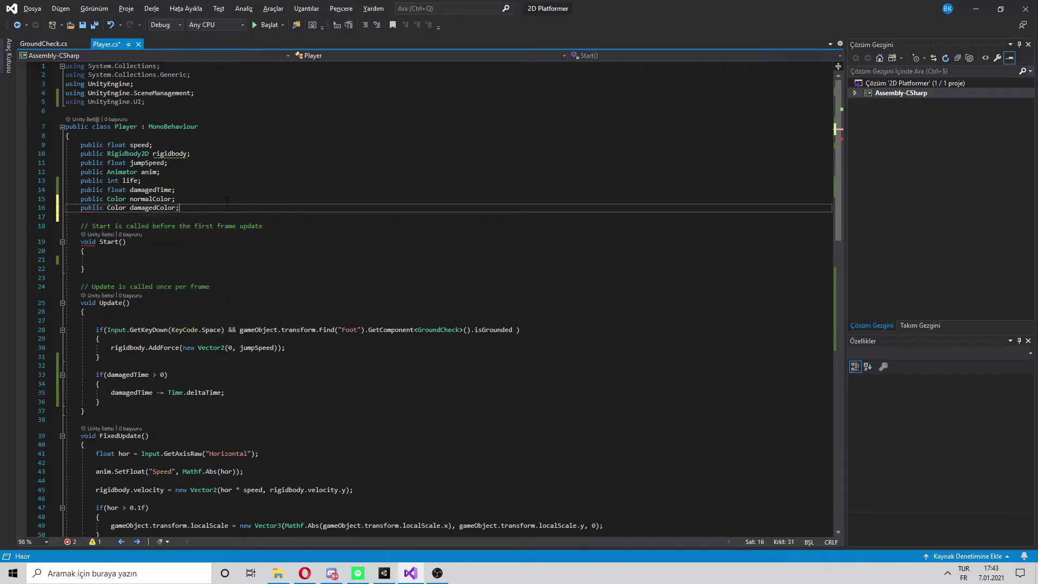
key("ctrl+s")
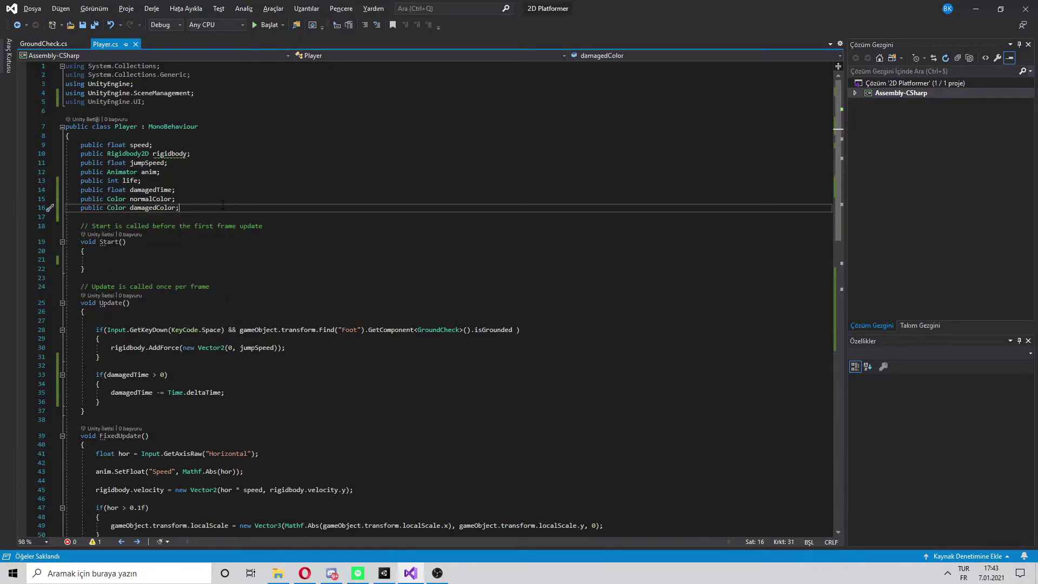
key("Up")
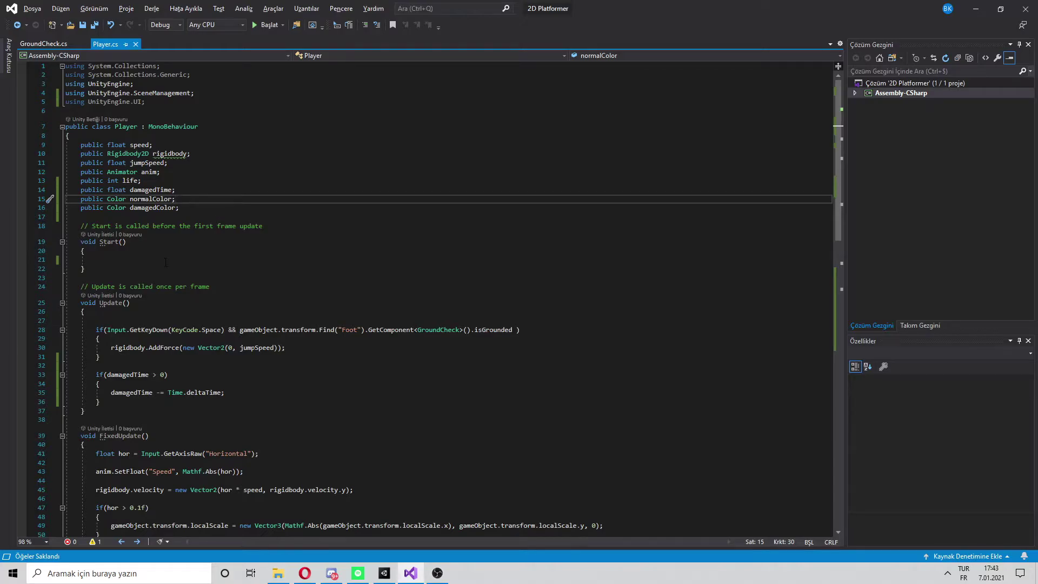
left_click(198, 263)
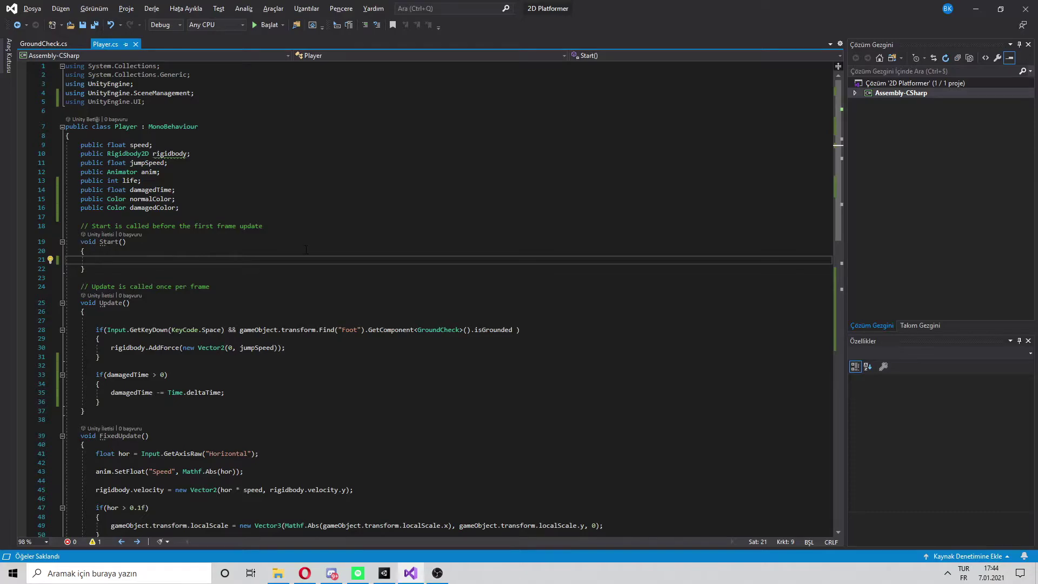
- Write normalColor = gameObject.GetComponent<SpriteRenderer>().color; inside Start()
type("normalColor = ga")
key("Tab")
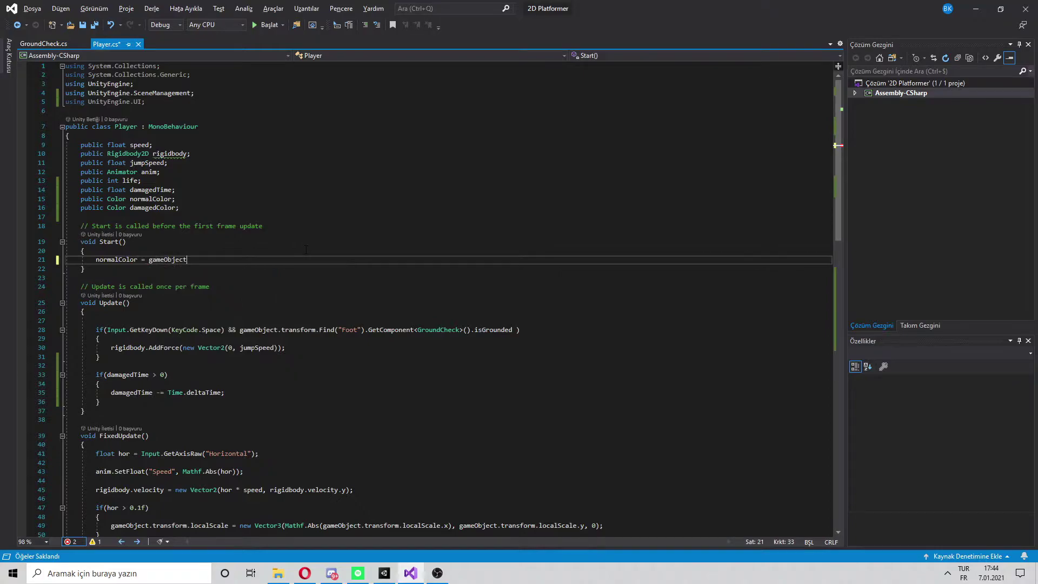
type(".")
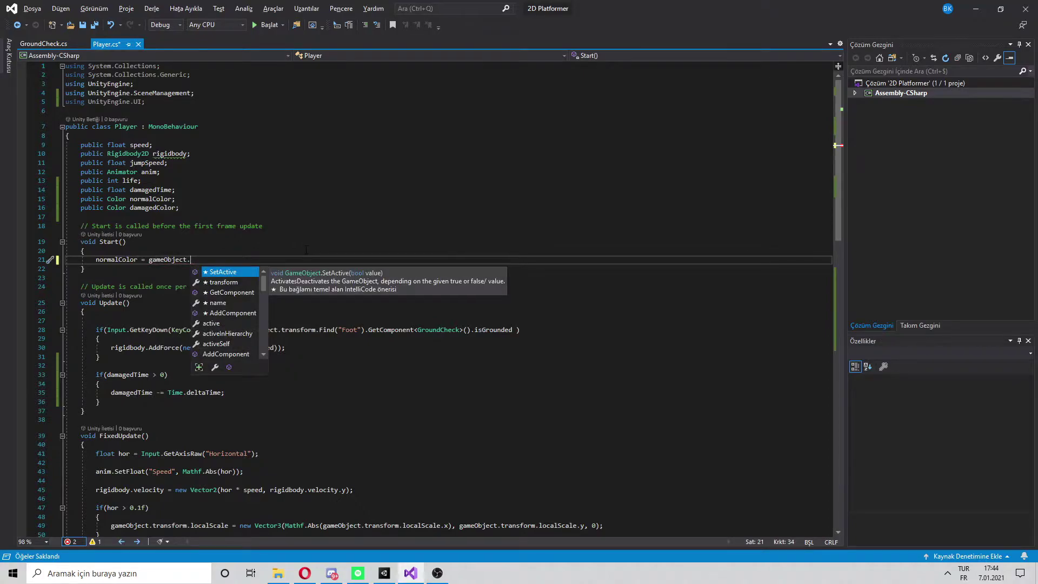
type("Ge")
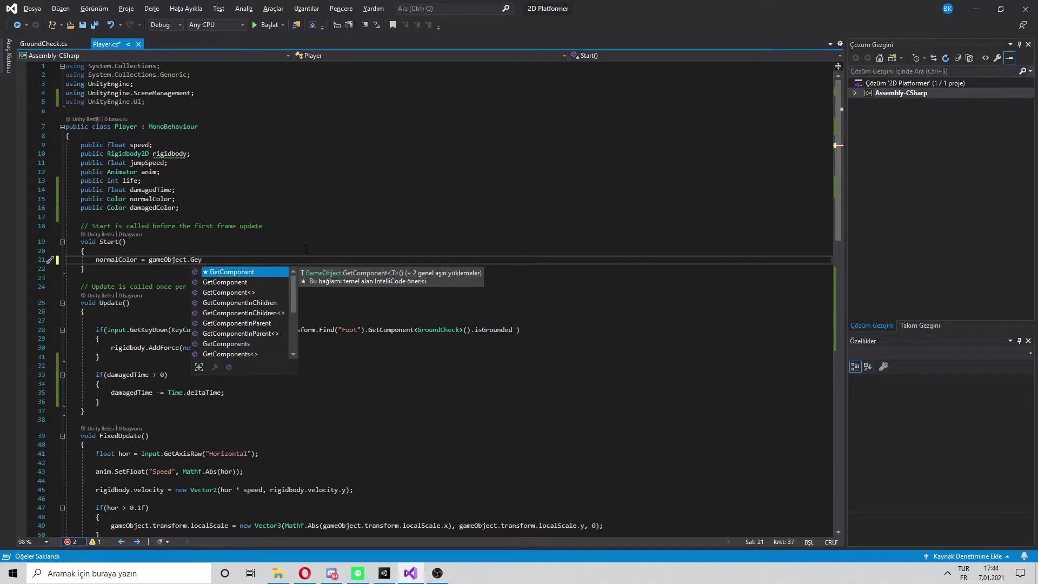
type("y")
key("Tab")
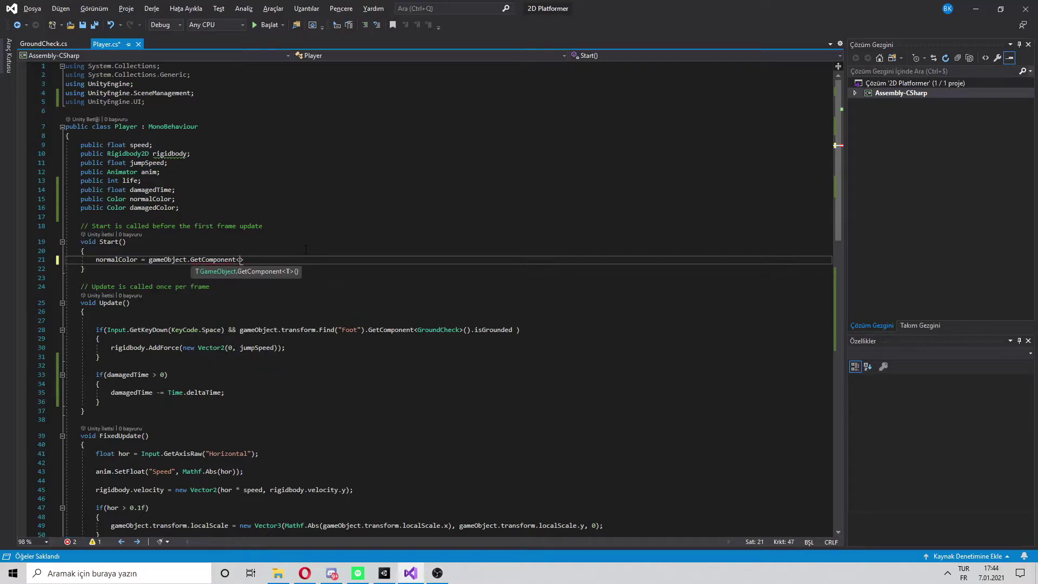
type("Sprite")
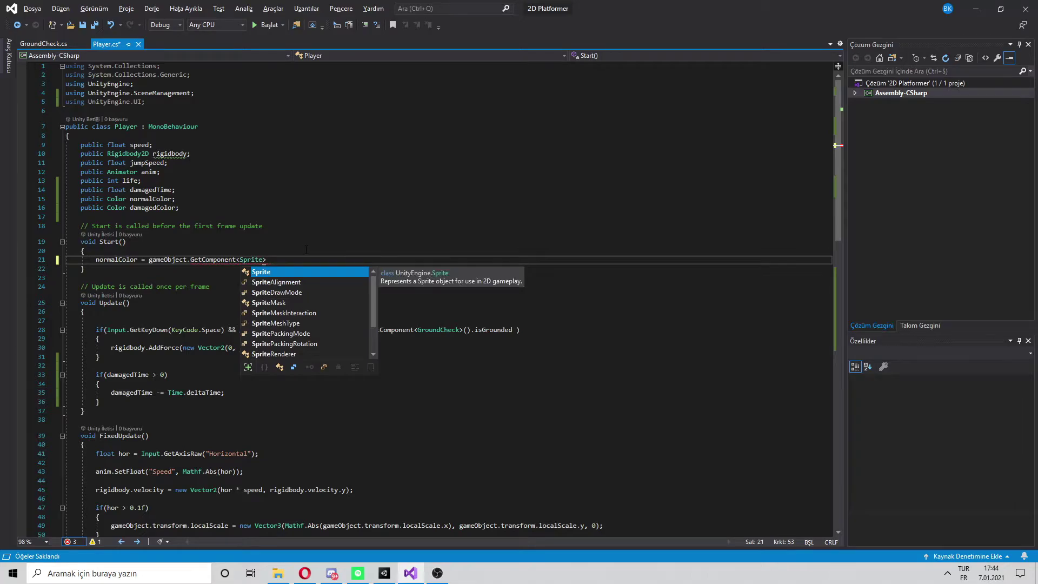
type("Rend")
key("Tab")
key("Right")
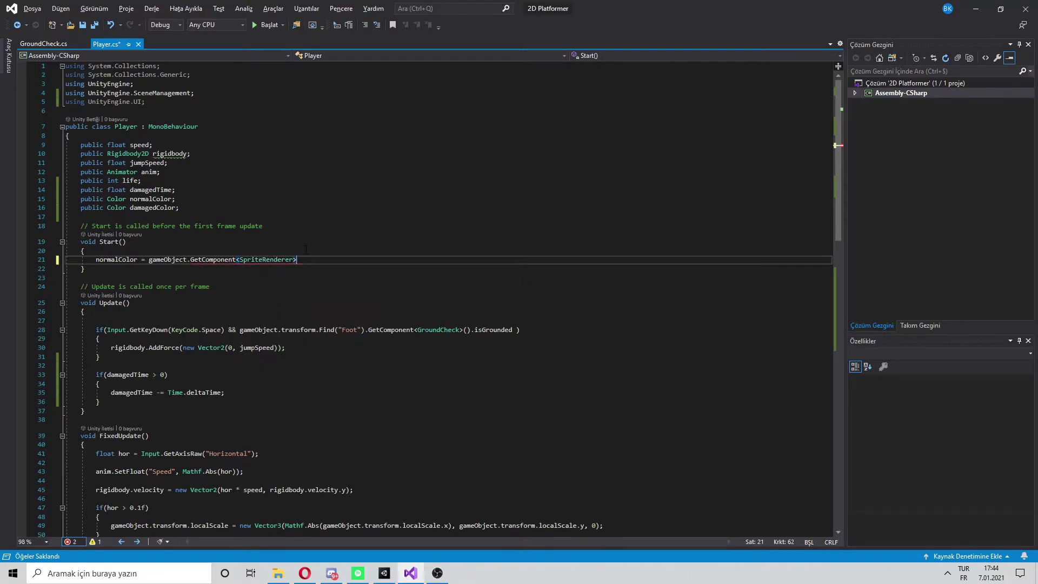
type("().color")
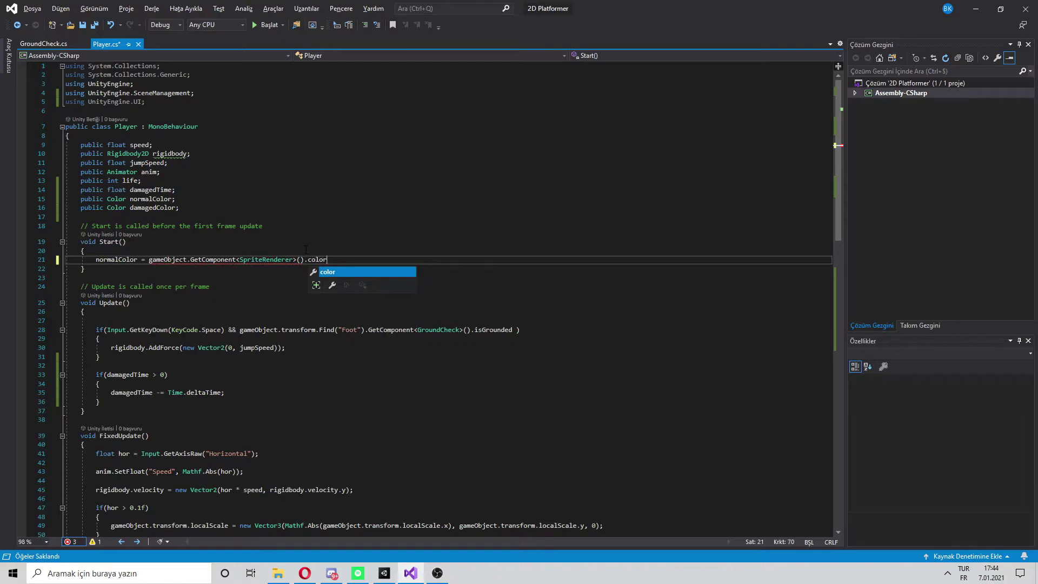
type(";")
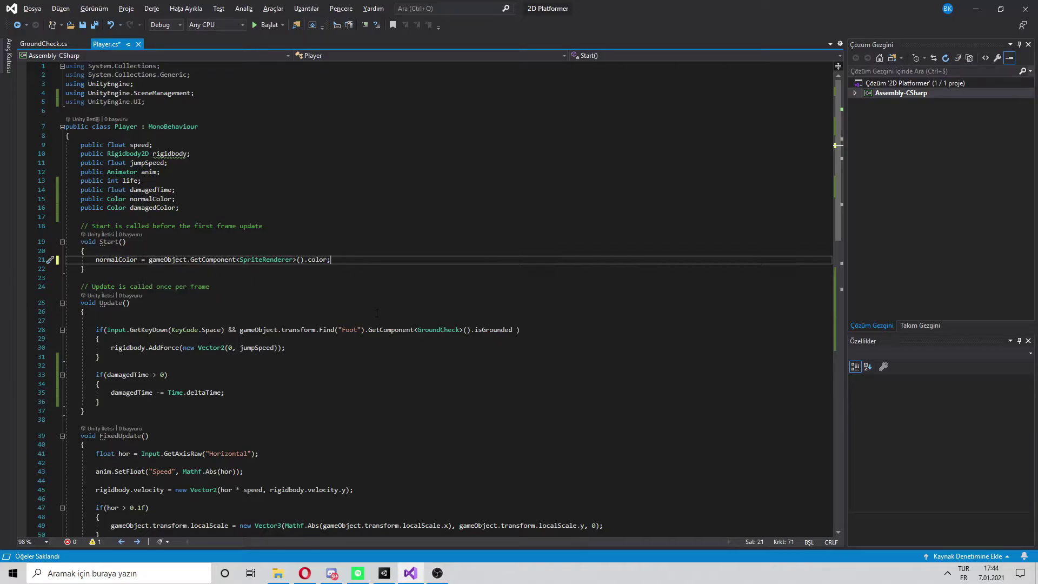
scroll(432, 297, "down", 3)
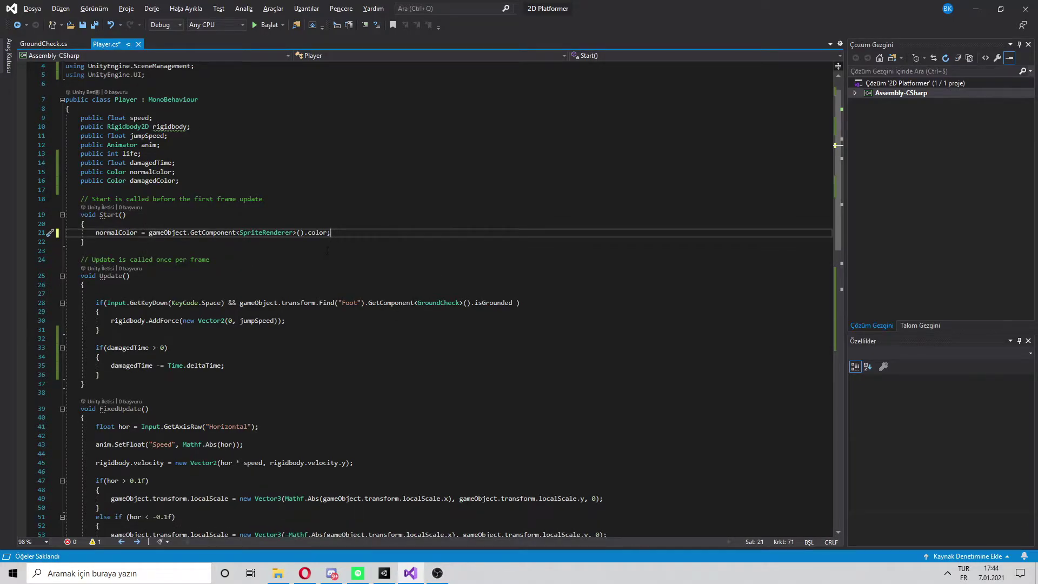
- Inside the damagedTime block, add an if checking the sprite colour equals normalColor
left_click(260, 312)
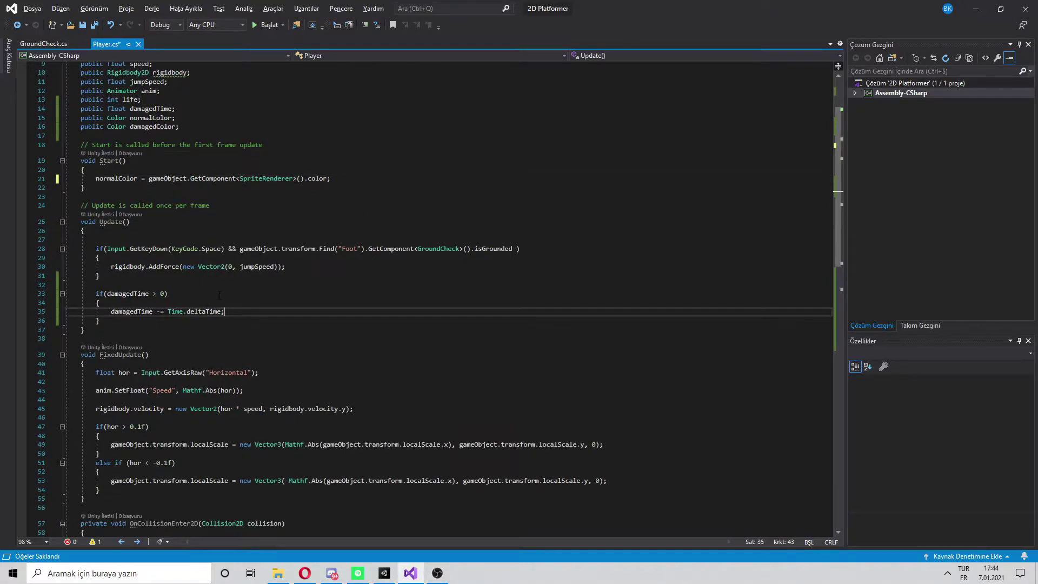
key("Return")
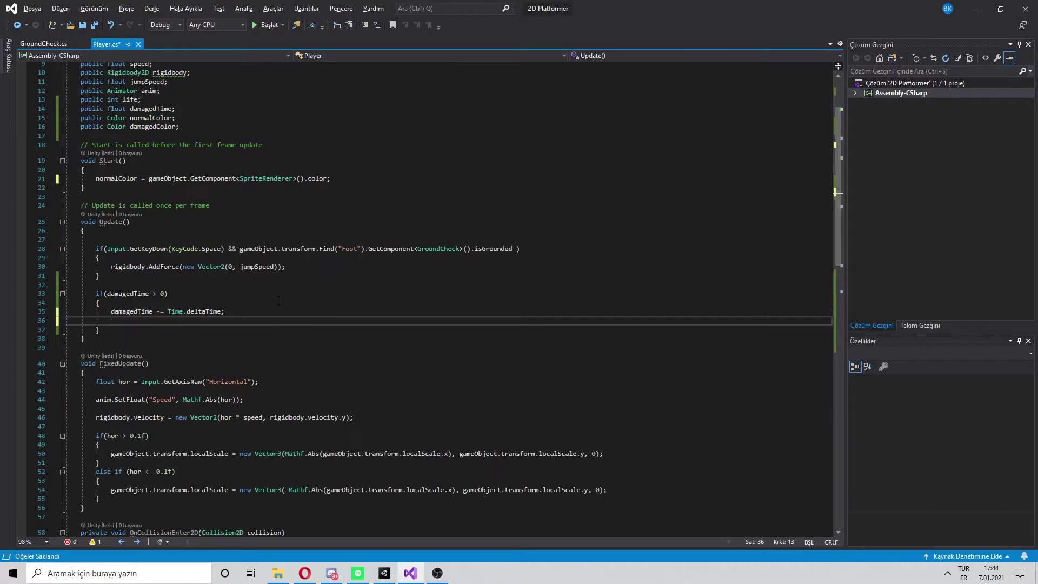
type("if(")
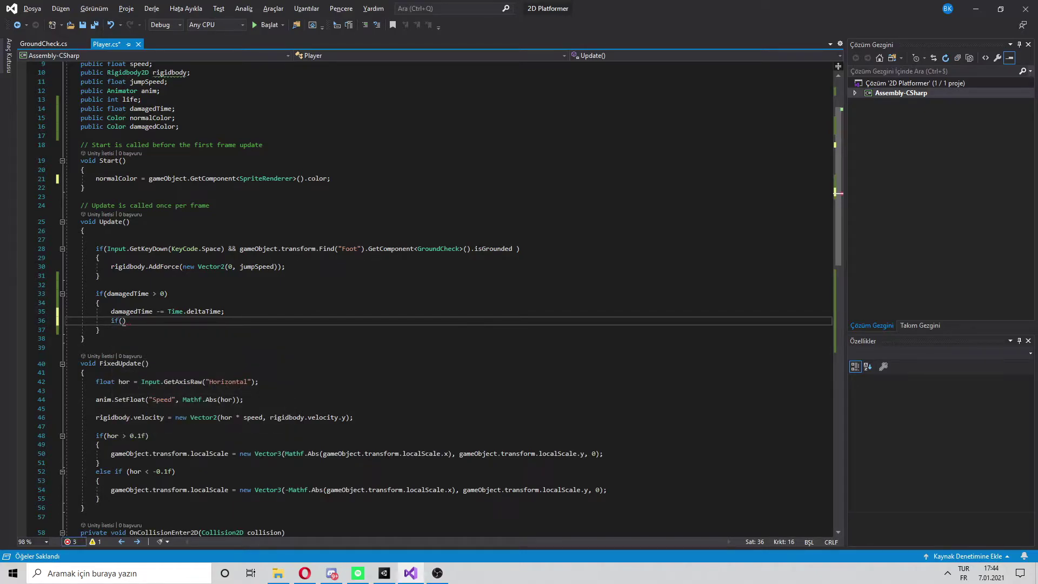
mouse_move(148, 179)
left_mouse_down()
mouse_move(86, 170)
mouse_move(328, 179)
mouse_move(149, 179)
left_mouse_up()
left_click(328, 178)
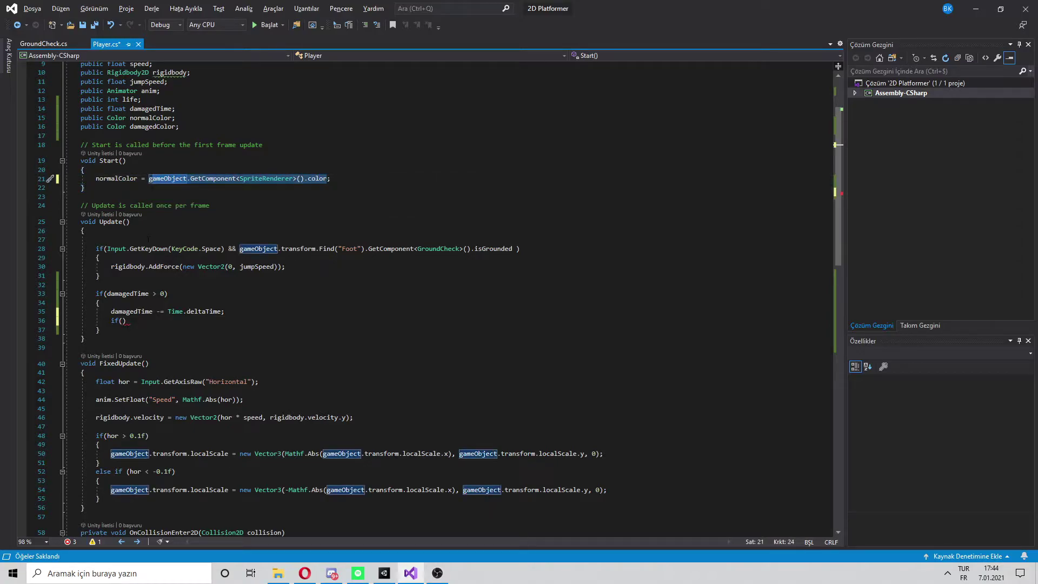
key("ctrl+c")
left_click(122, 321)
key("ctrl+v")
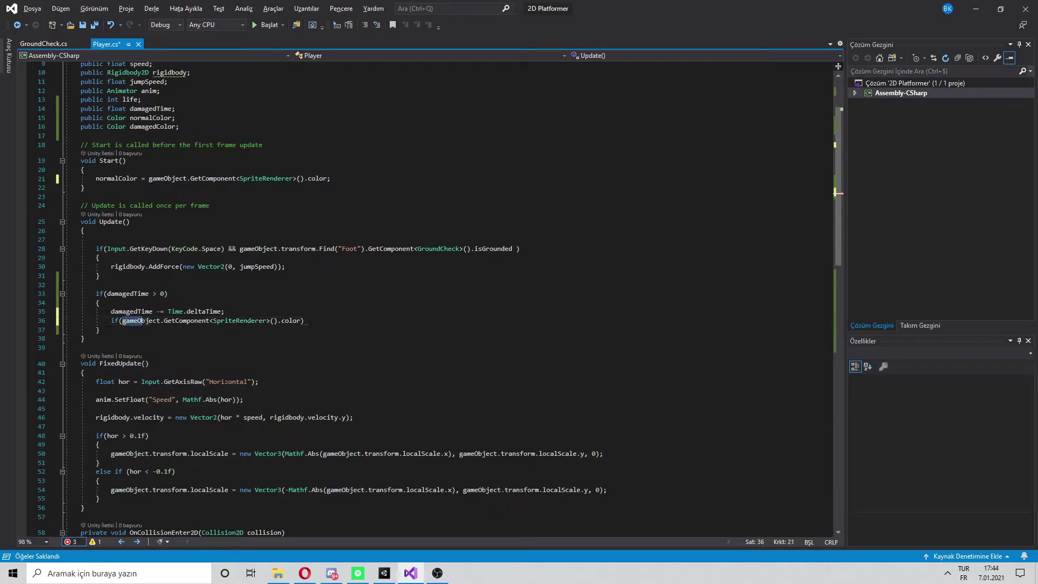
left_click_drag(123, 321, 384, 320)
left_click(383, 319)
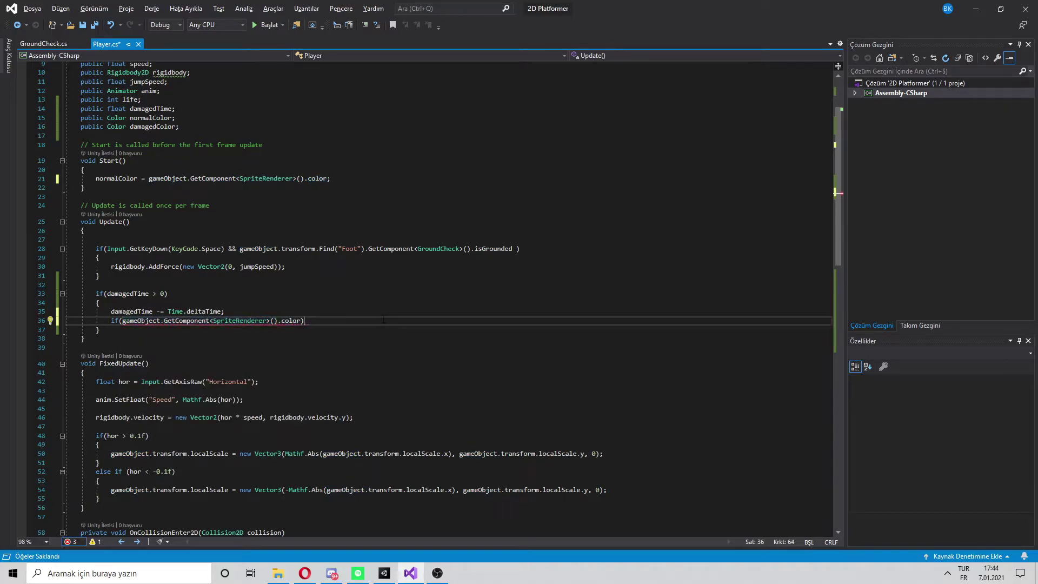
key("Left")
type("== nom")
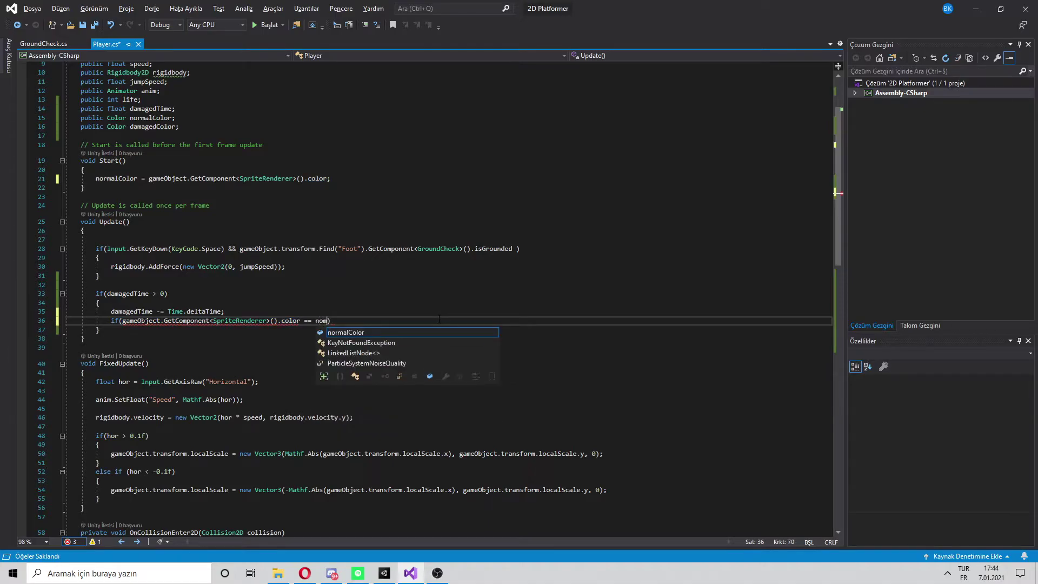
key("Tab")
- Inside the new braces, set the SpriteRenderer colour to damagedColor
key("Return")
type("{")
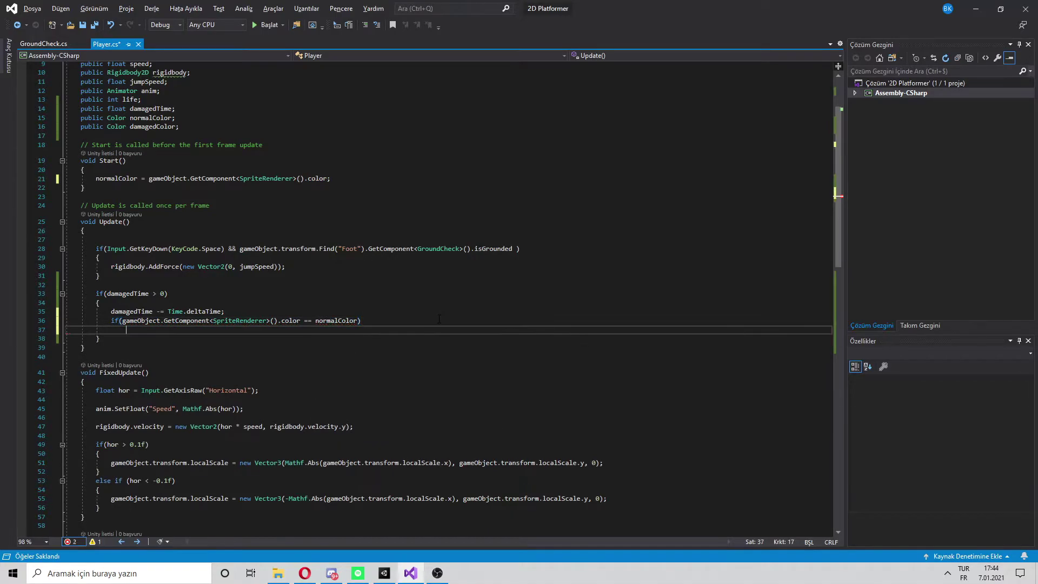
key("Return")
type("gameObject.GetComponent<SpriteRenderer>().color = d")
key("Tab")
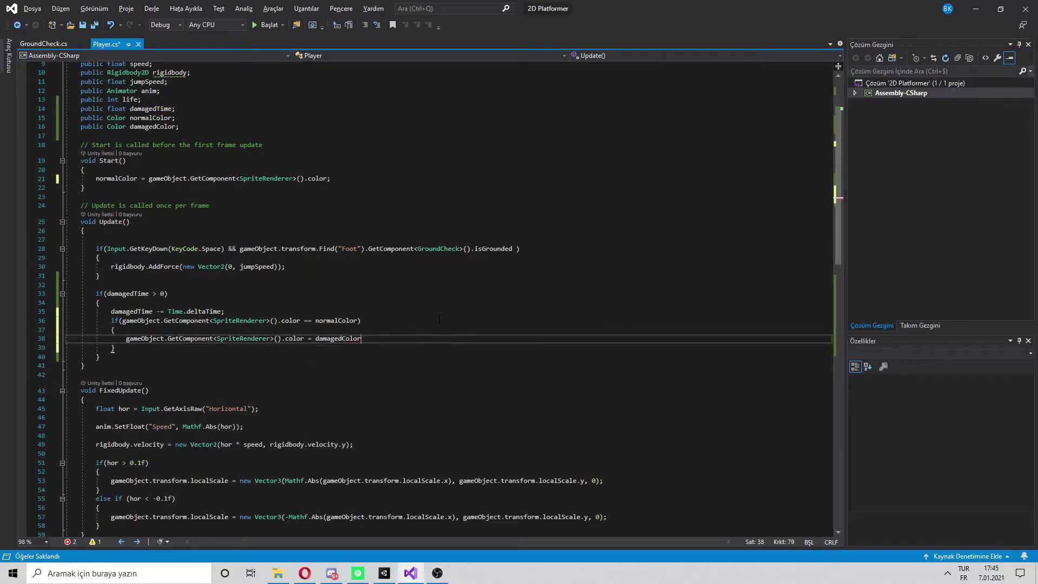
type(";")
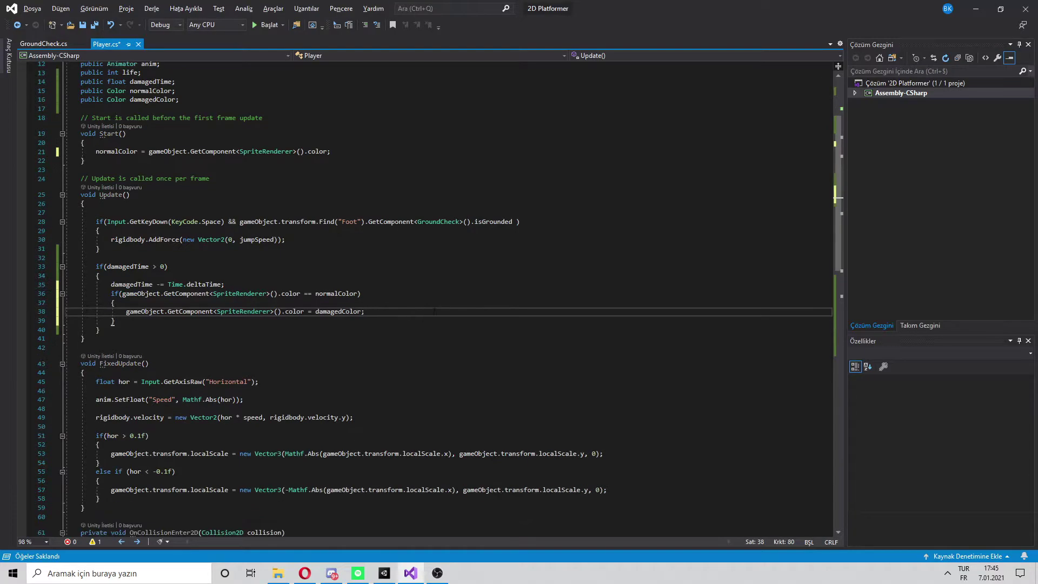
- Rewrite the normalColor check as a one-line if with its opening brace and save Player.cs
scroll(432, 297, "down", 2)
left_click_drag(114, 276, 64, 266)
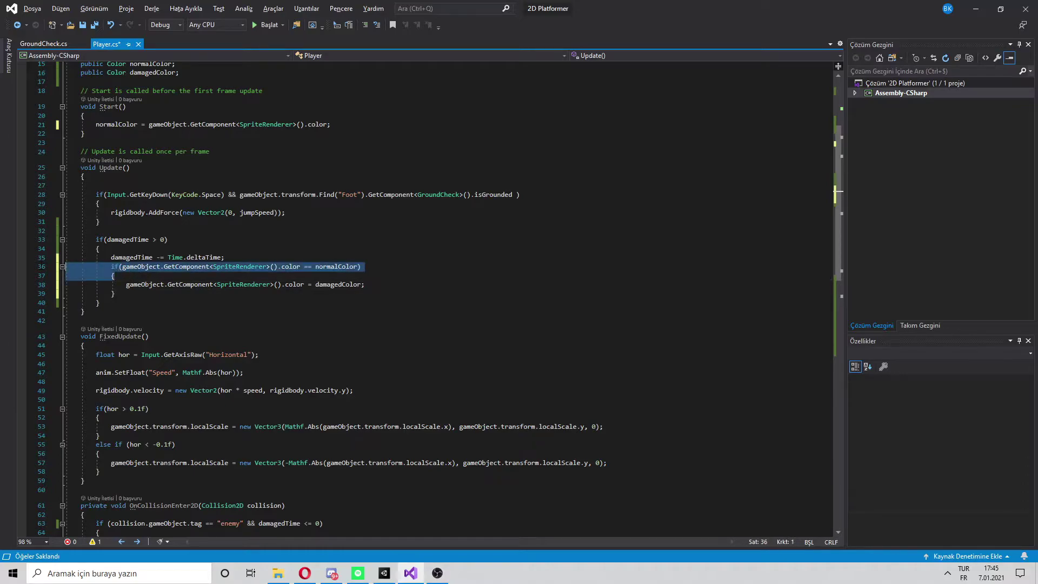
key("Delete")
left_click_drag(116, 285, 65, 285)
key("Delete")
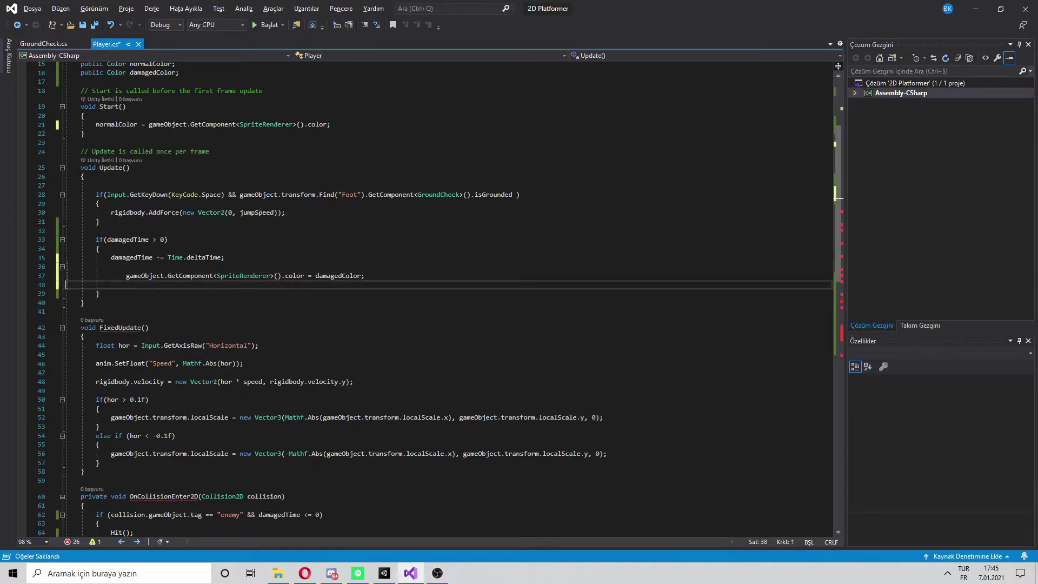
key("BackSpace")
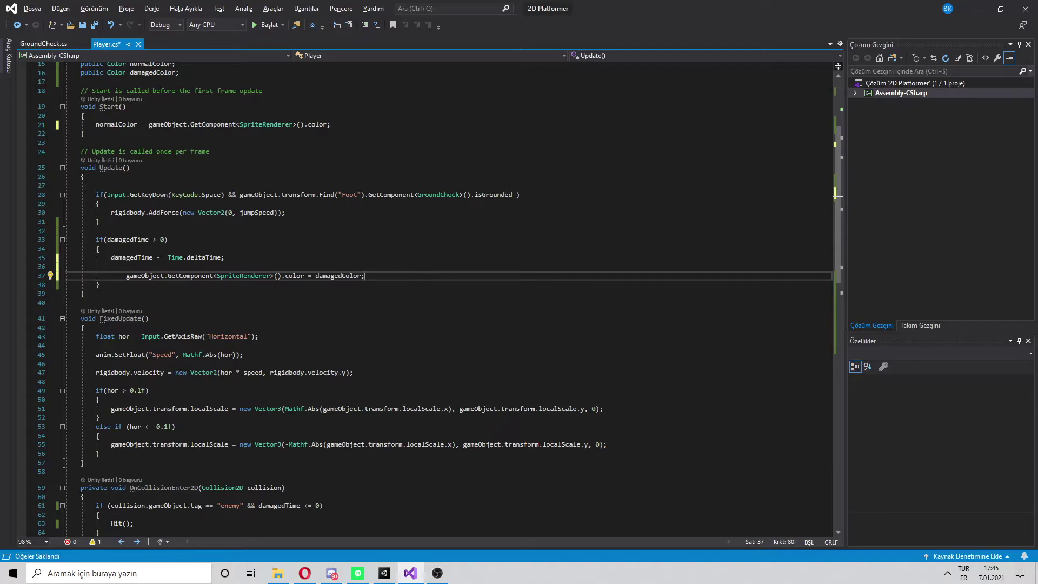
type("if(gameObject.GetComponent<SpriteRenderer>().color == normalColor){")
type("}")
left_click(409, 293)
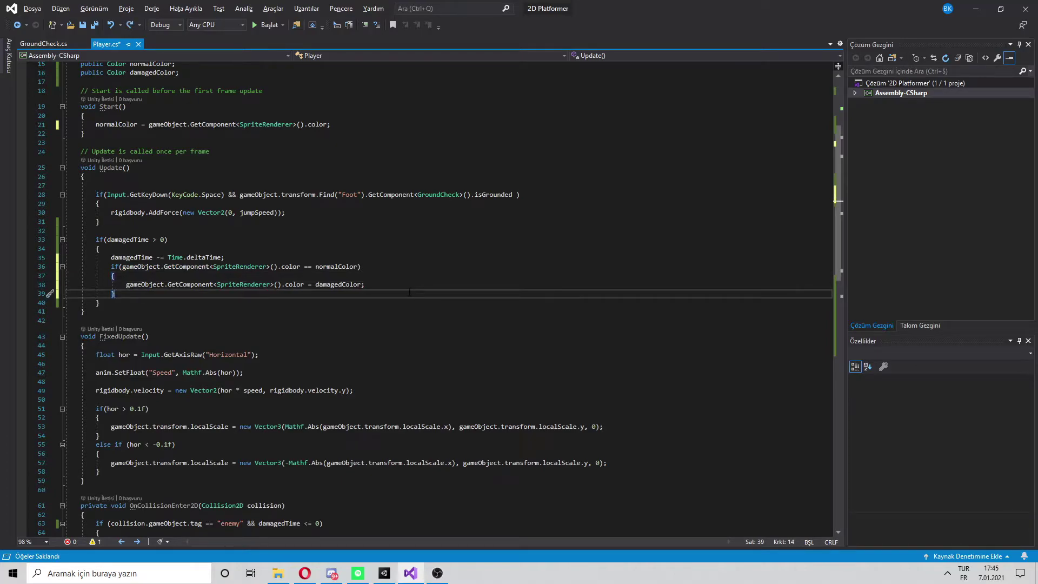
key("ctrl+s")
left_click(209, 304)
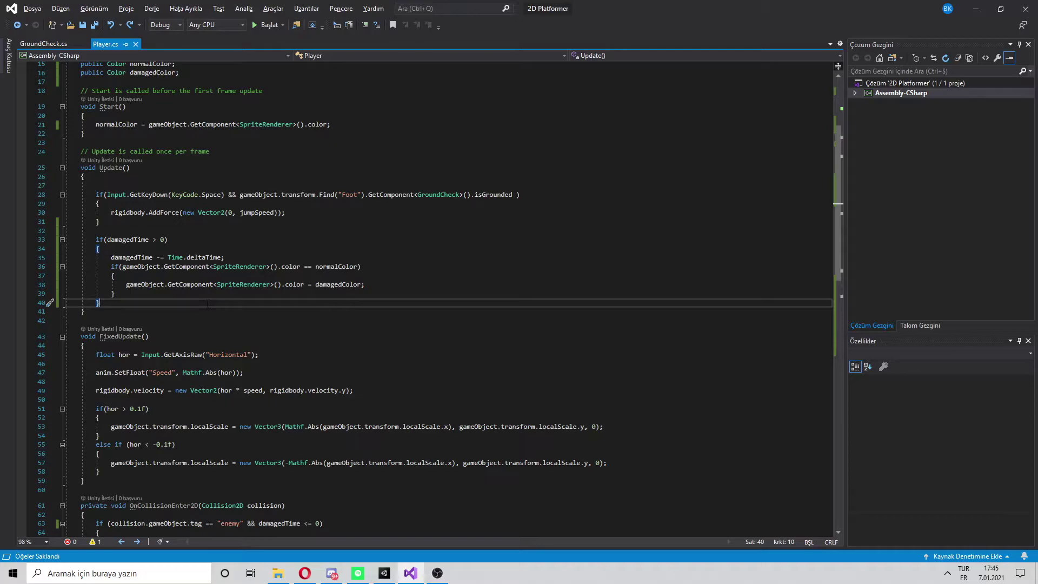
- Add an else branch containing an if that checks the sprite colour equals damagedColor
key("Return")
type("else")
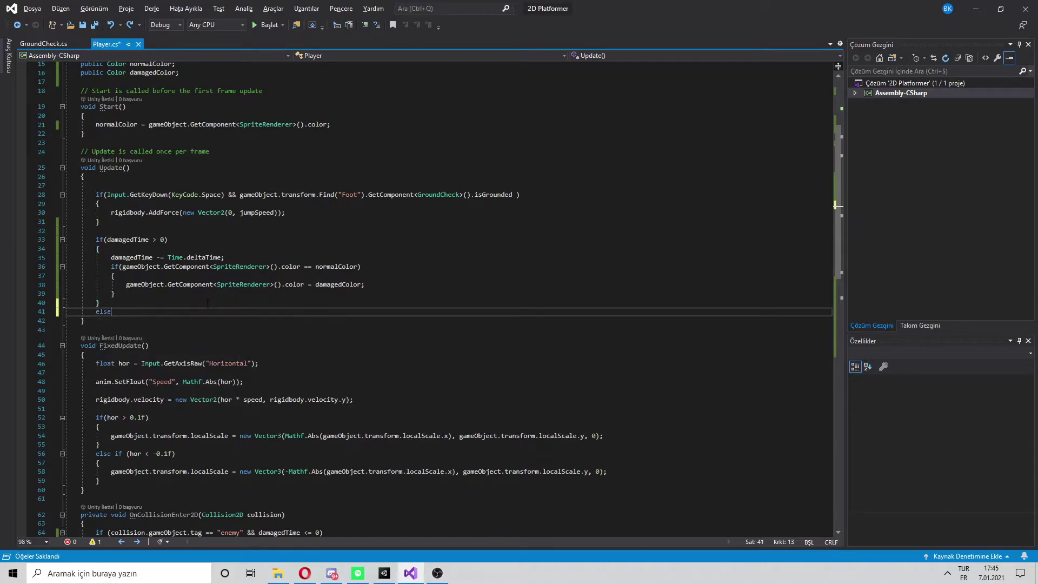
key("Return")
type("{")
key("Return")
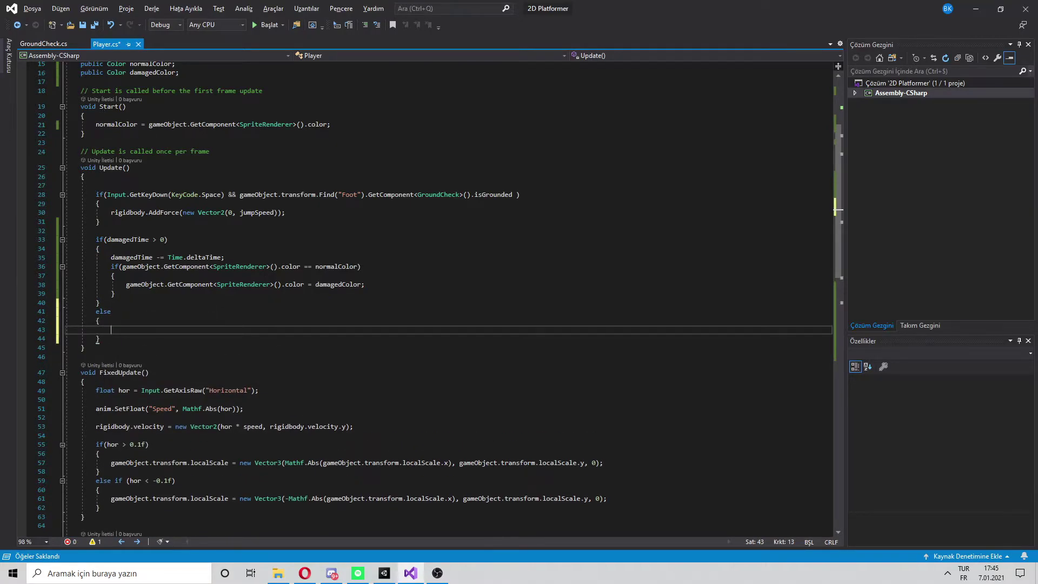
type("if(")
key("ctrl+v")
type("== ")
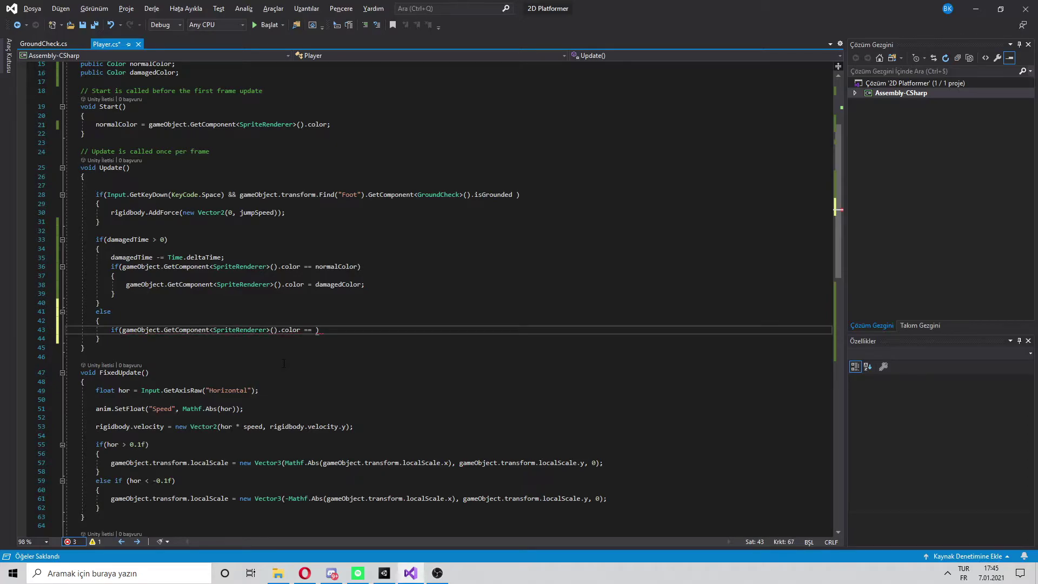
type("dam")
key("Tab")
- Inside that if, set the sprite colour back to normalColor and save Player.cs
key("Return")
type("{")
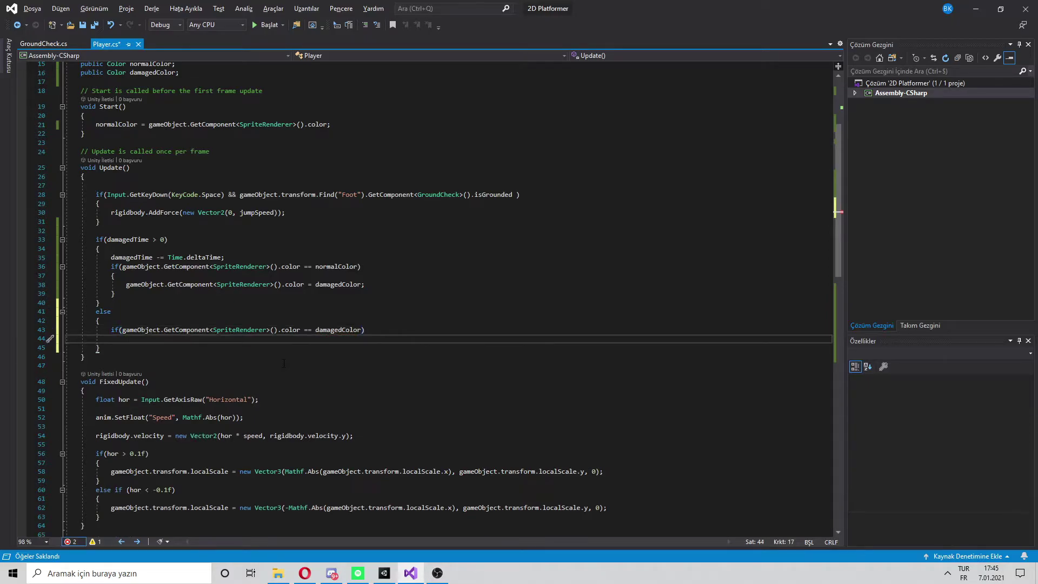
key("Return")
key("ctrl+v")
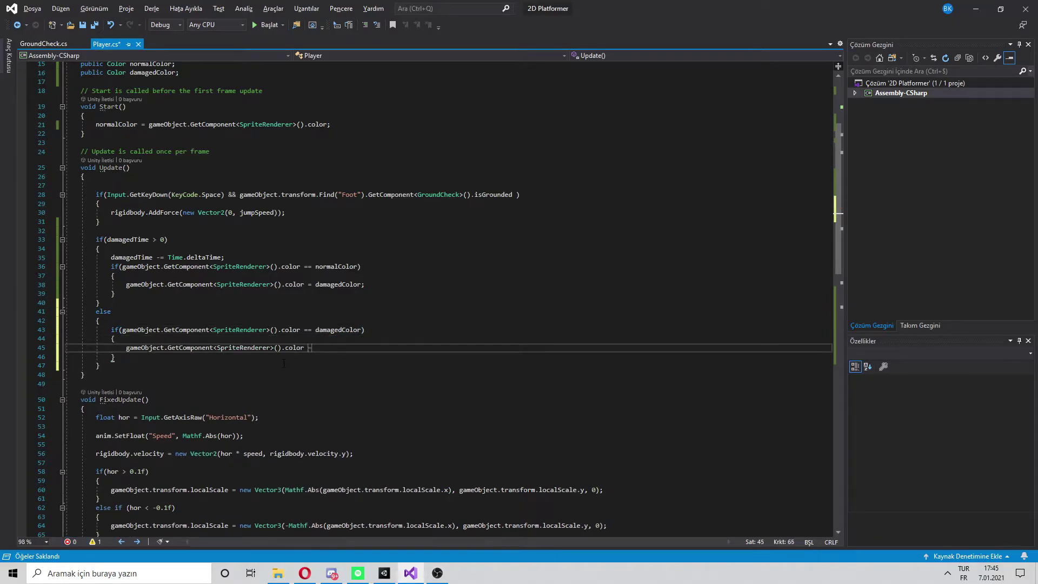
type("= norma")
key("Tab")
type(";")
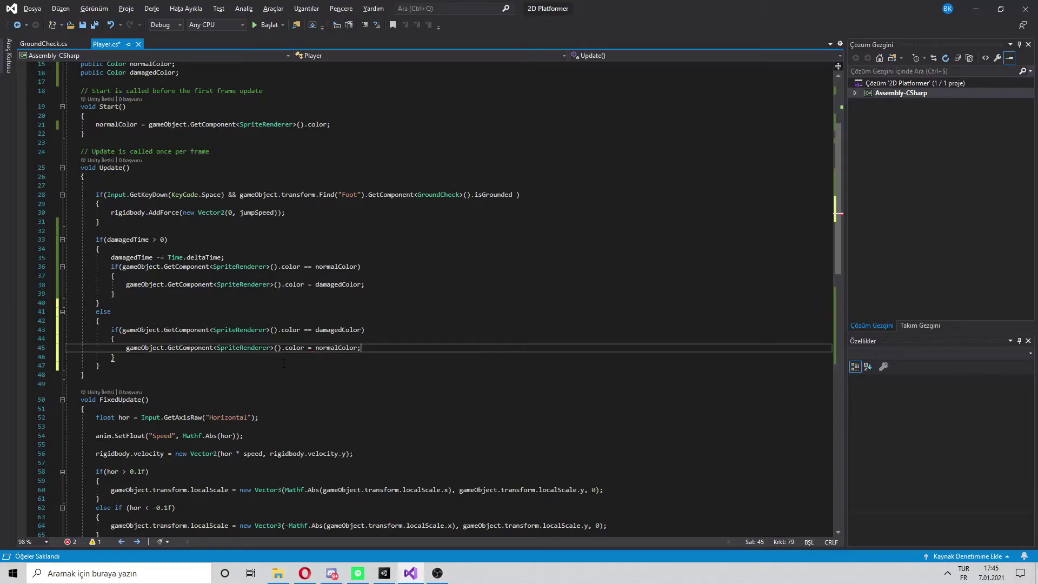
key("ctrl+s")
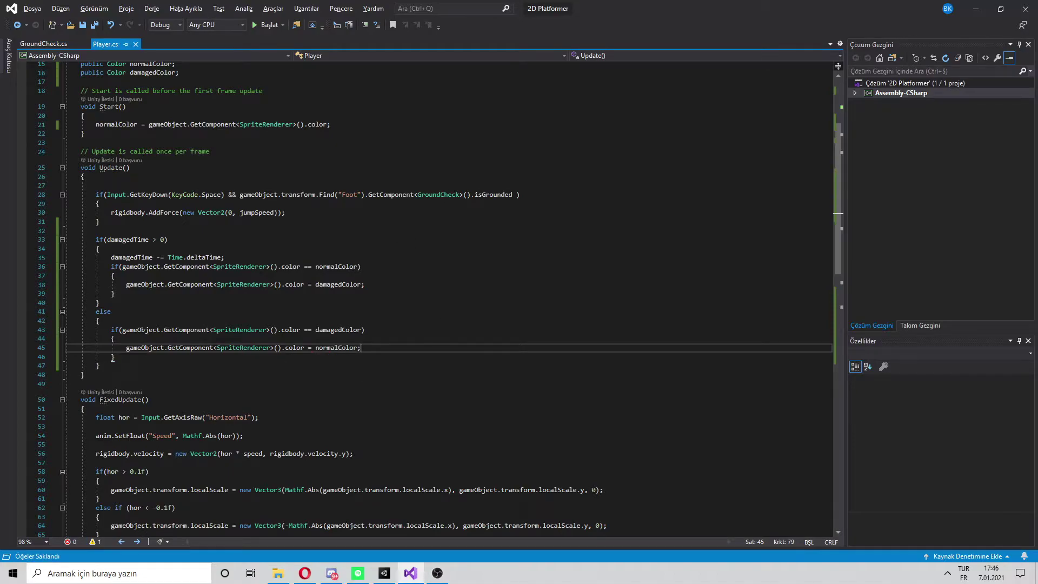
left_click(383, 573)
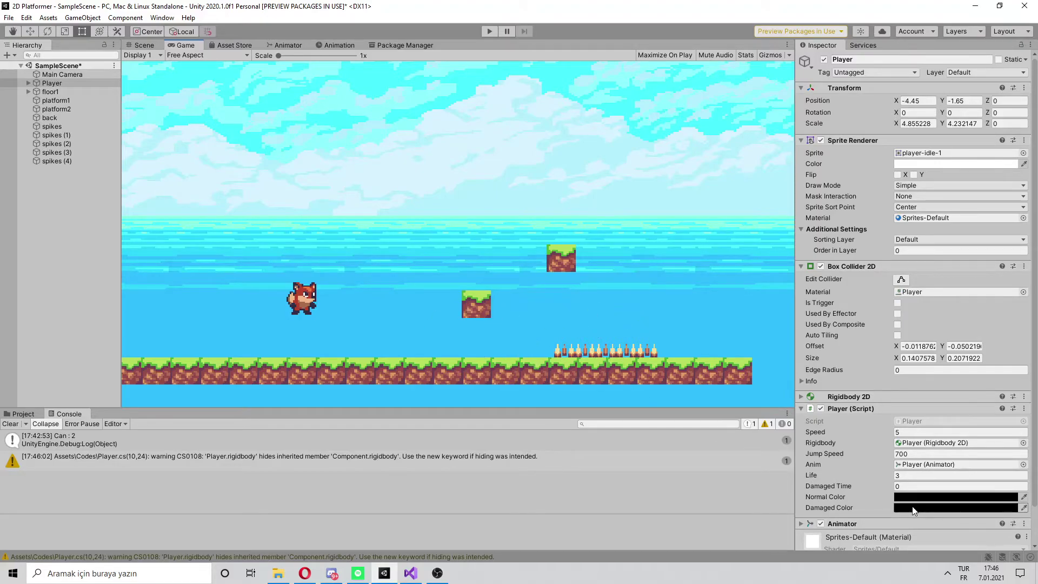
- Set the Player's Damaged Color to opaque red FF0202 and enter Play mode
left_click(944, 508)
left_click_drag(986, 389, 999, 357)
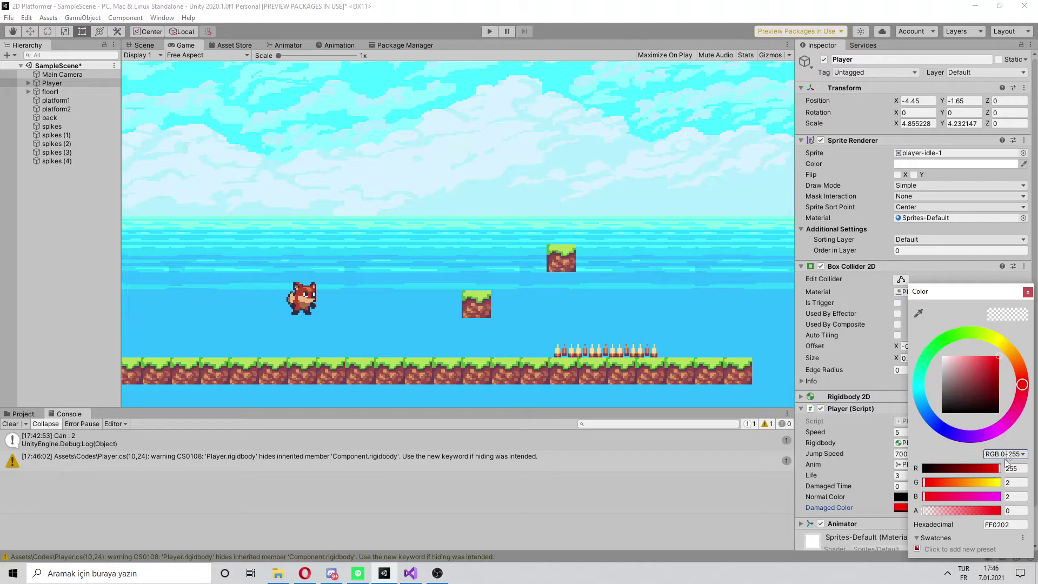
left_click_drag(923, 510, 996, 511)
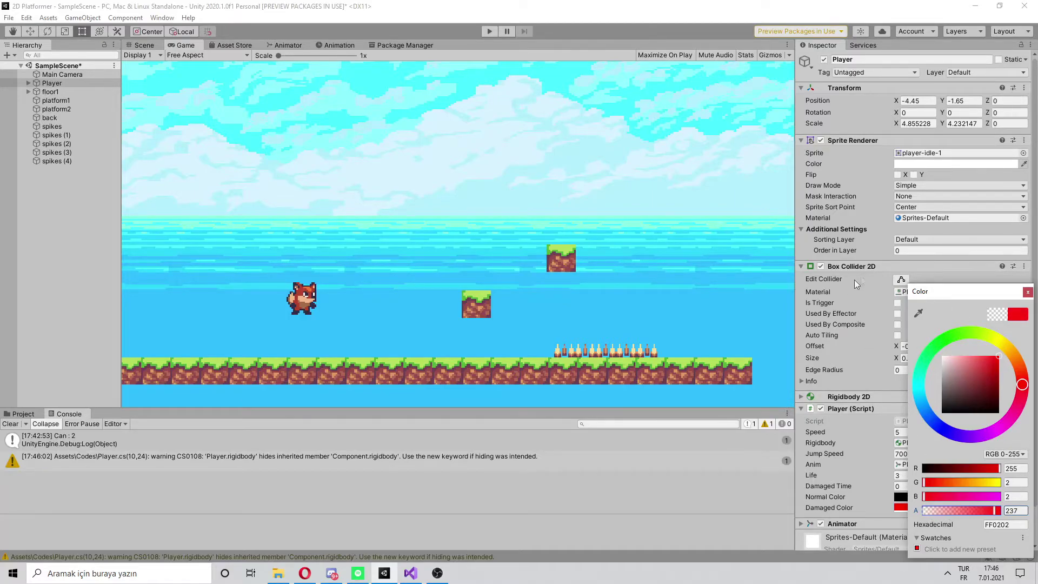
left_click_drag(951, 511, 988, 510)
left_click(816, 364)
left_click(489, 32)
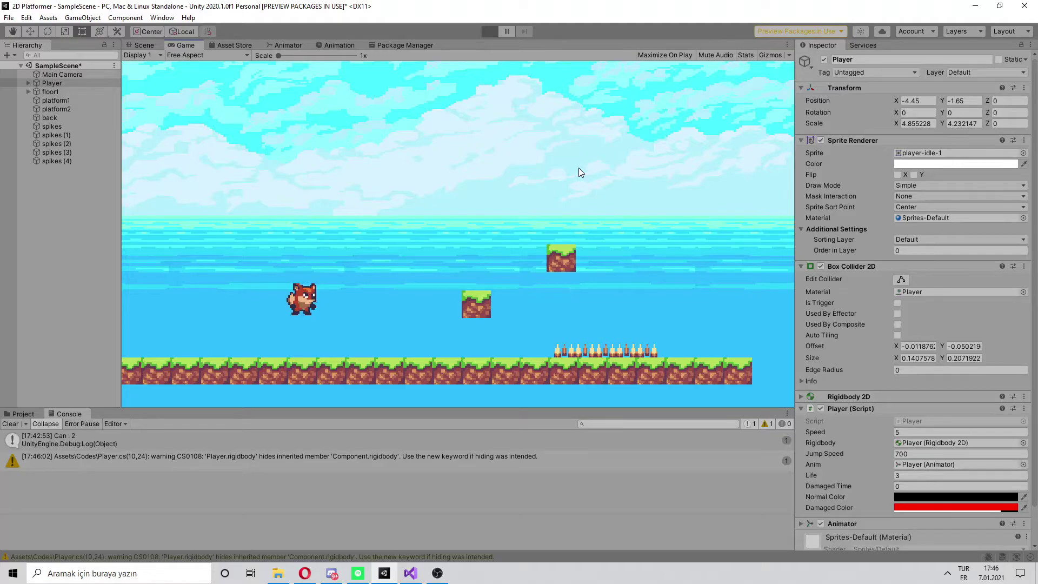
- Play the level, running the fox onto the spikes until Life drops to 0
key("Right")
key("space")
key("Left")
key("space")
key("Right")
key("Left")
key("space")
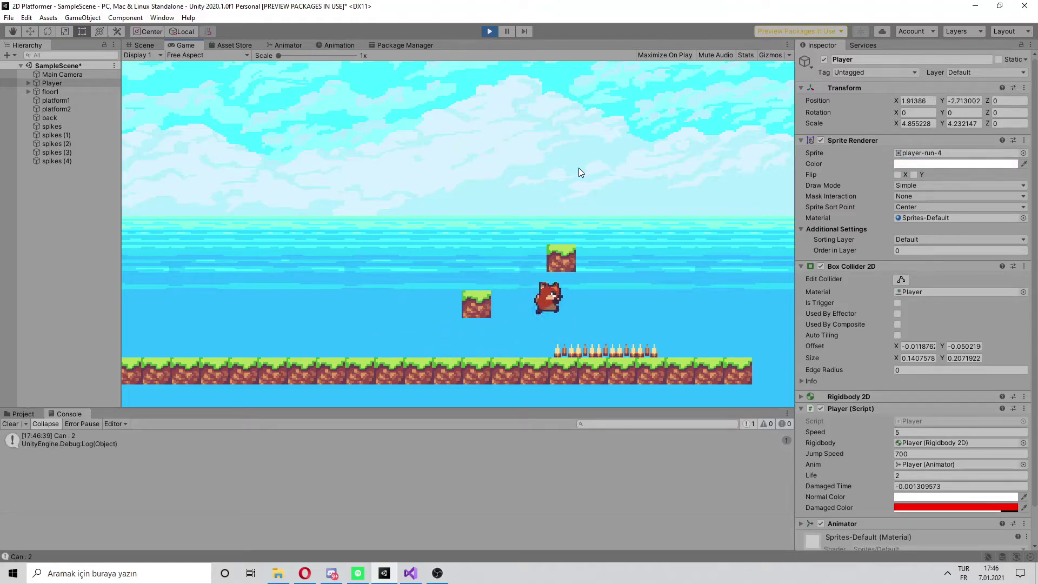
key("Left")
key("space")
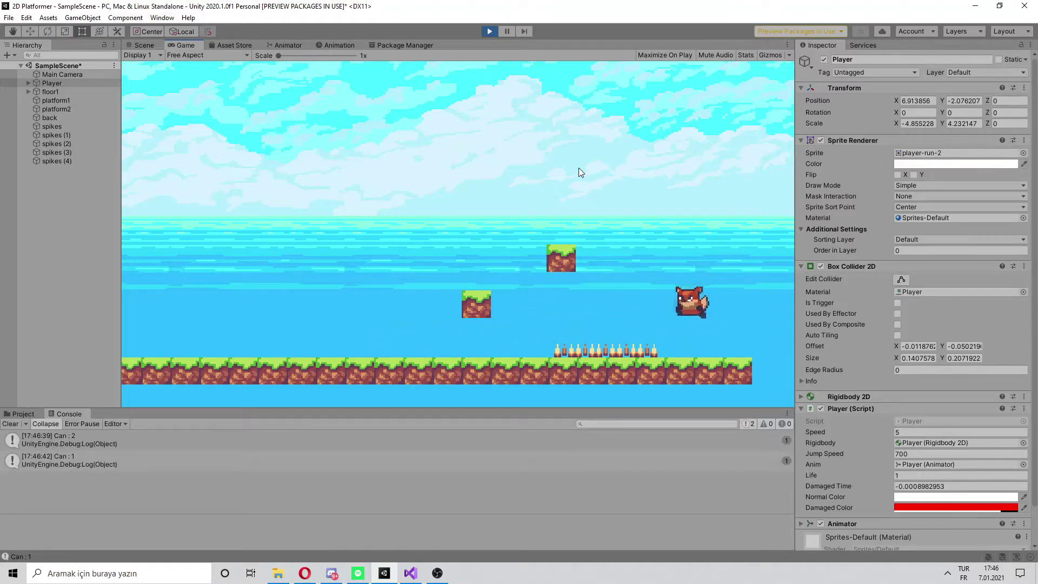
key("Right")
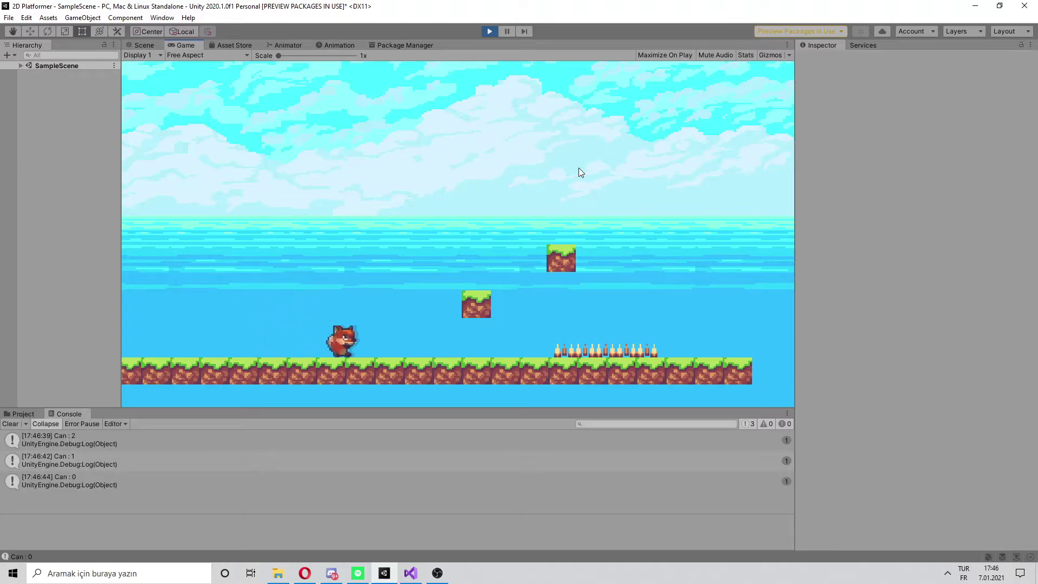
key("Left")
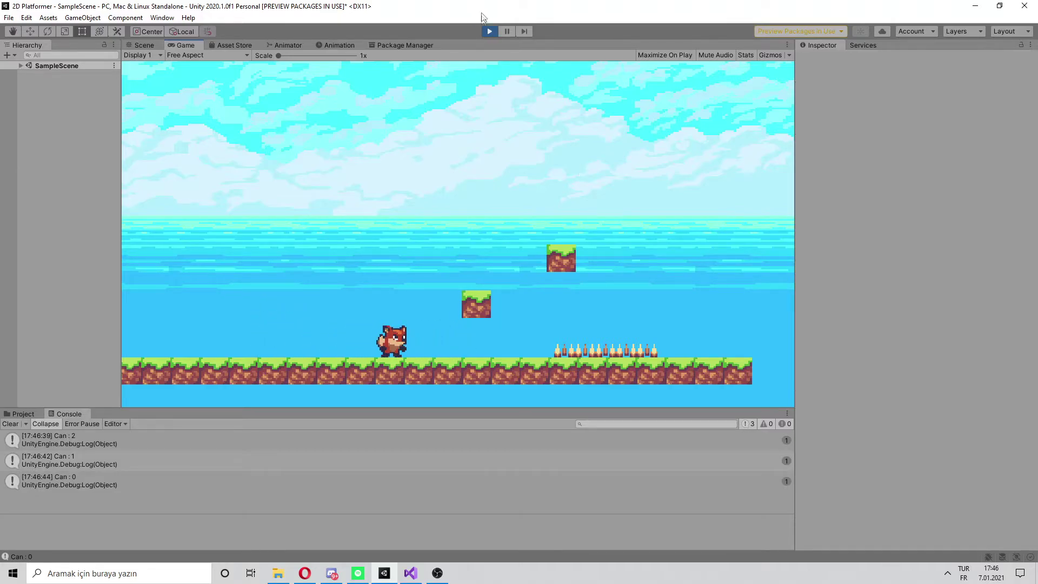
- Stop the game and show the project's Assets folder
left_click(491, 32)
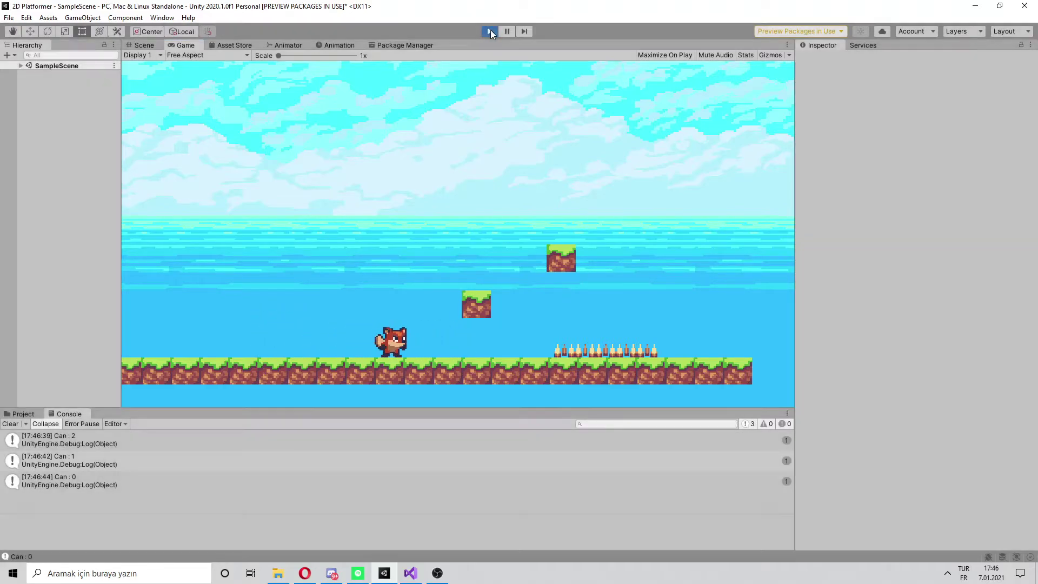
left_click(11, 424)
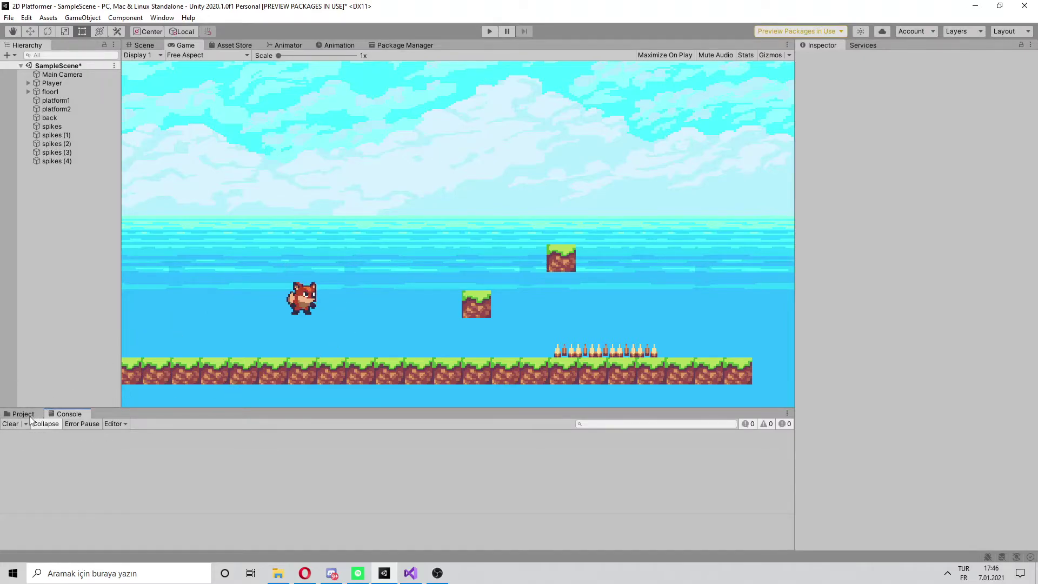
left_click(24, 414)
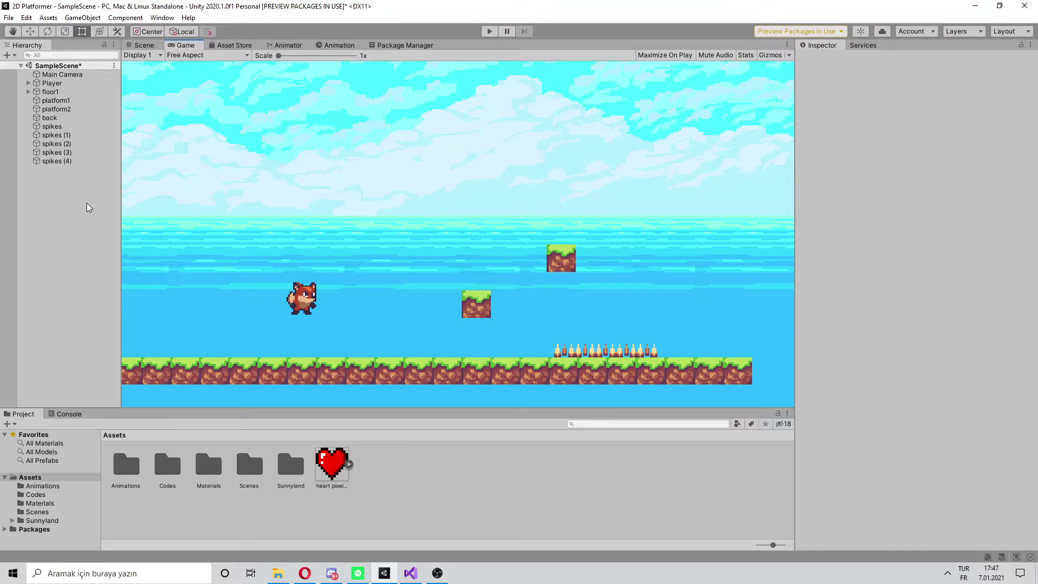
- Add a UI Canvas to the scene from the Hierarchy menu
right_click(55, 186)
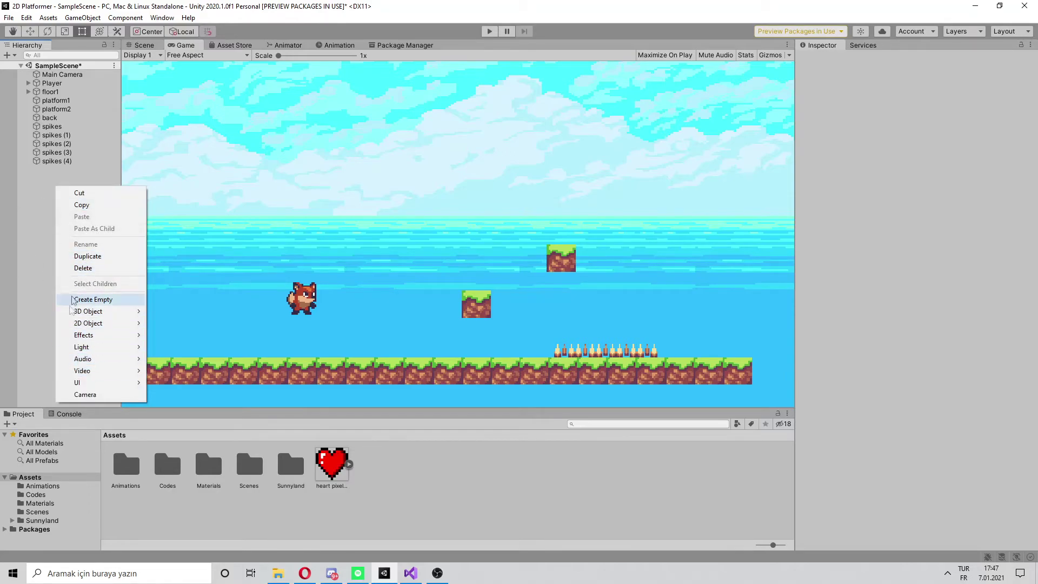
mouse_move(82, 384)
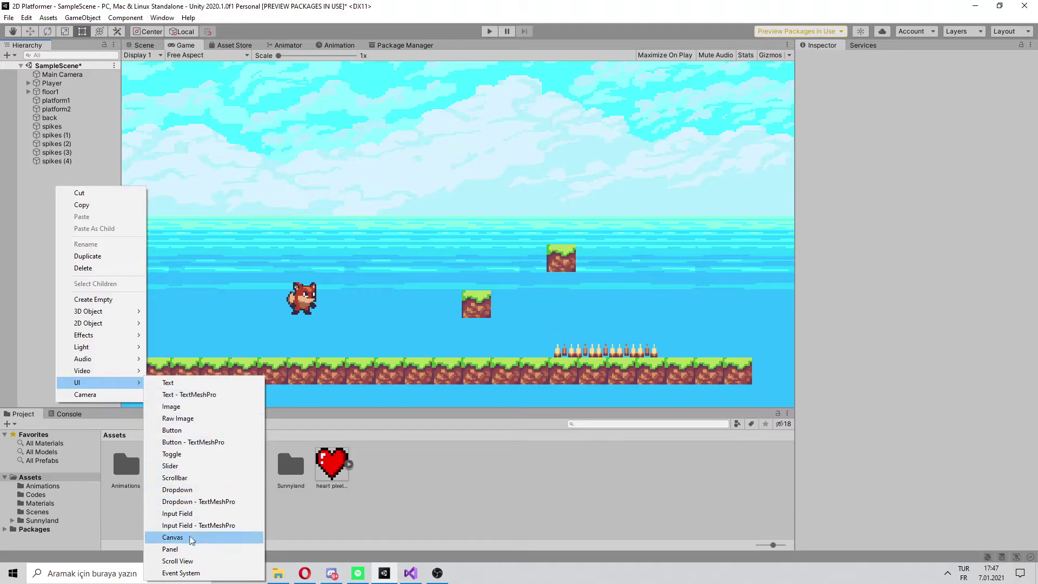
left_click(172, 537)
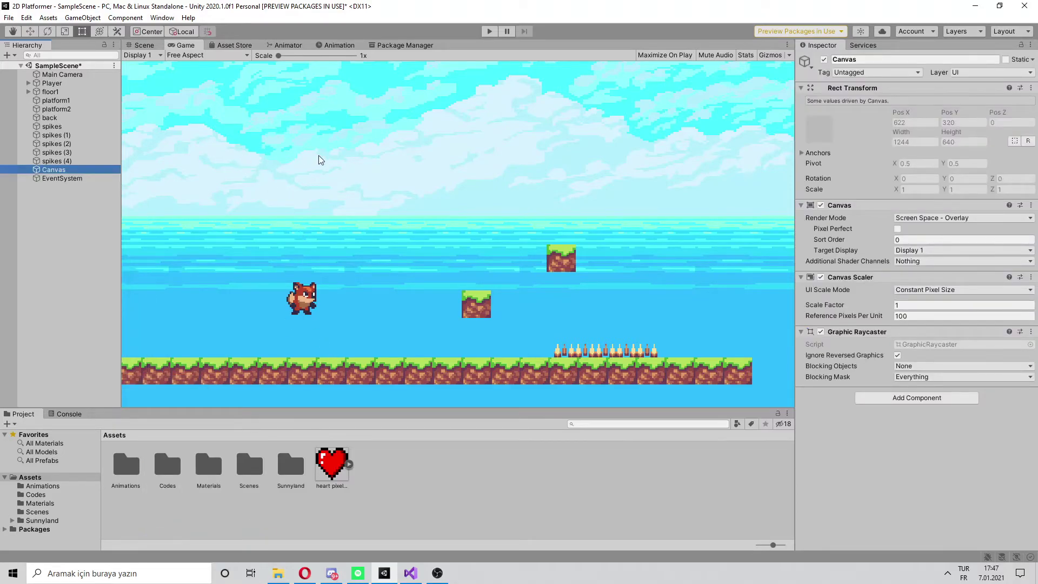
left_click(154, 46)
scroll(410, 148, "down", 5)
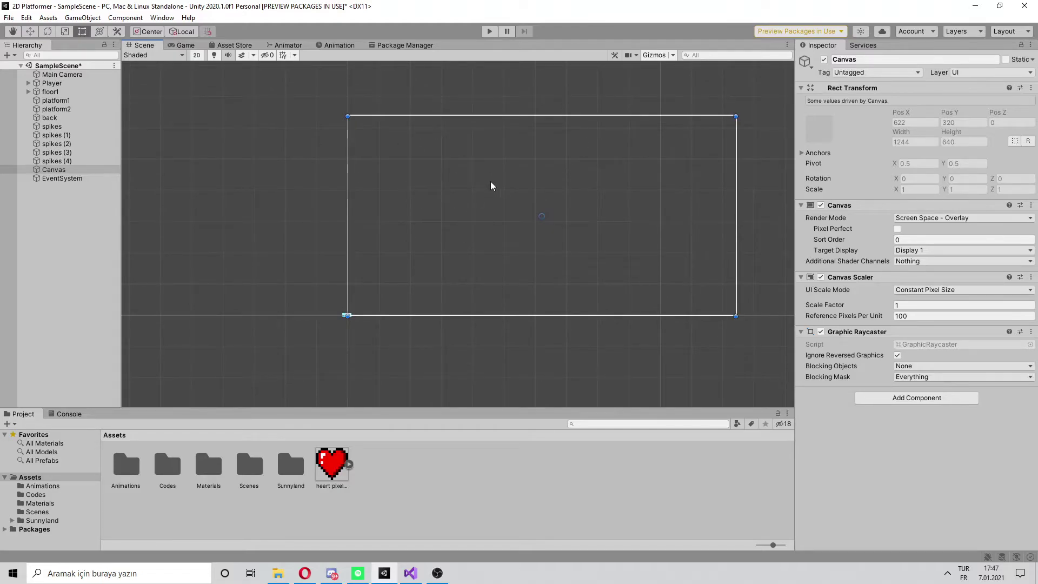
- Add a UI Image inside the Canvas and set the heart sprite as its Source Image
right_click(64, 172)
mouse_move(102, 369)
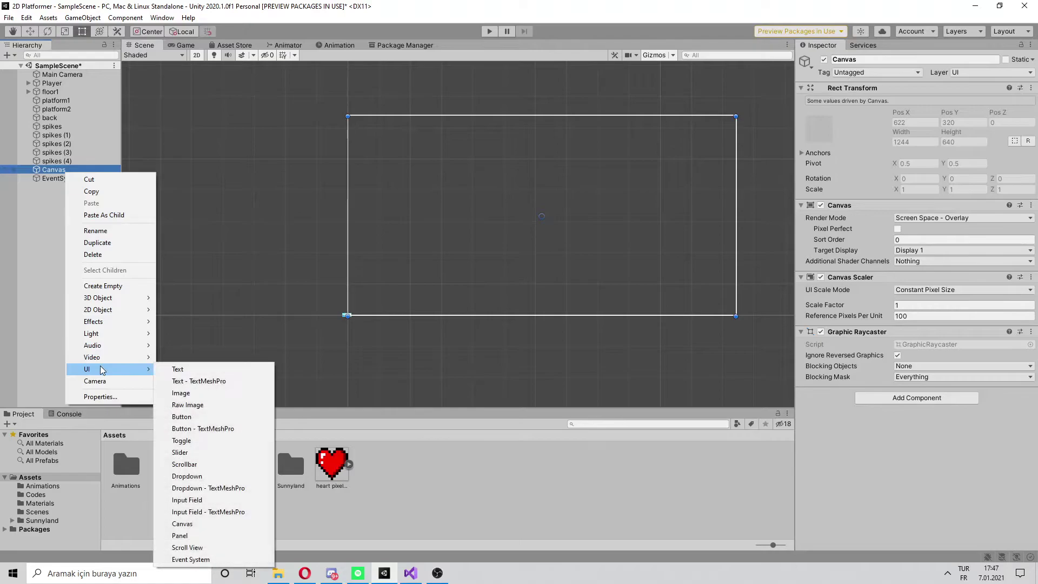
left_click(181, 393)
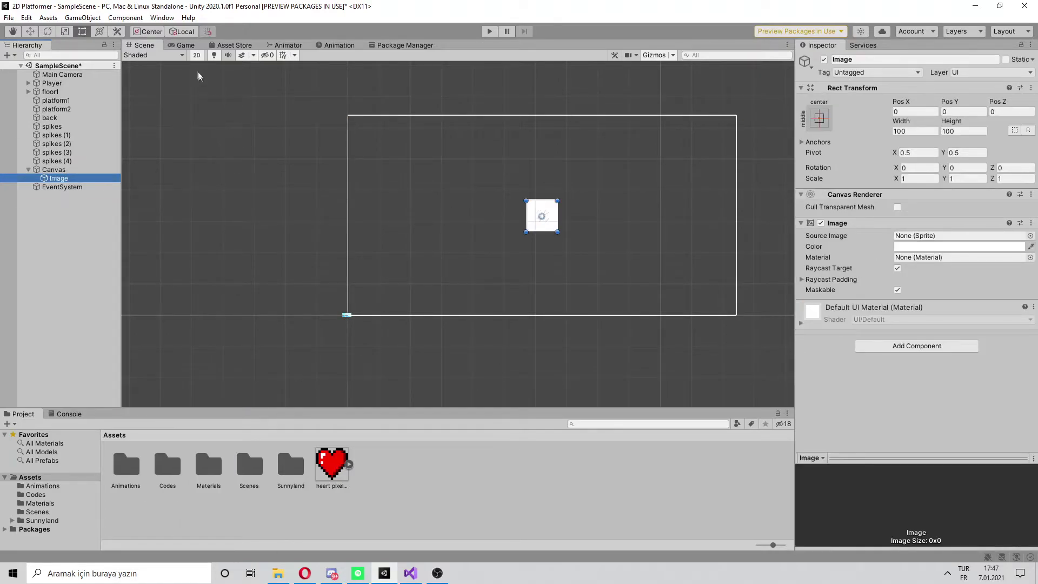
left_click(183, 45)
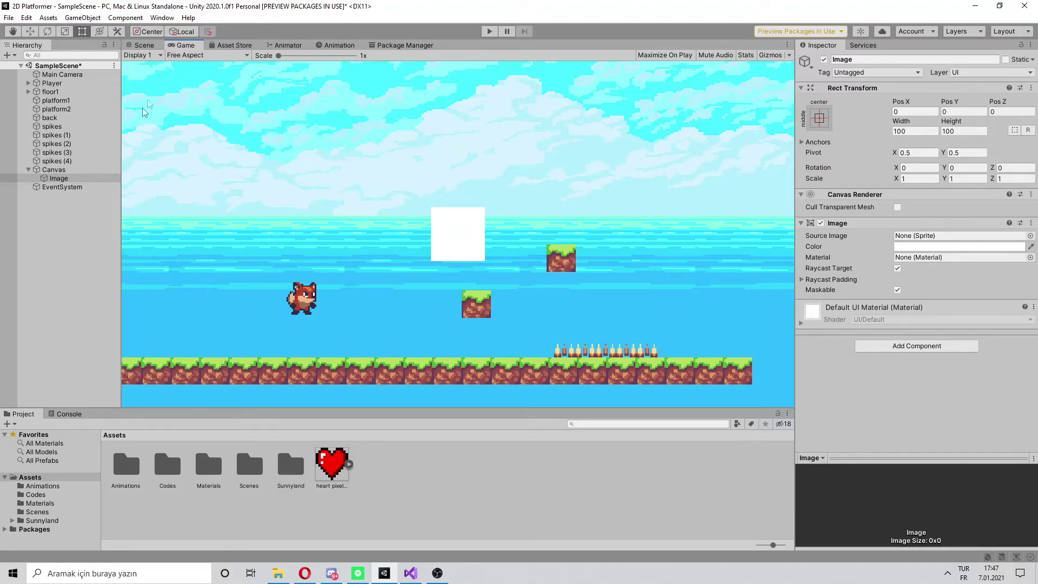
left_click(116, 179)
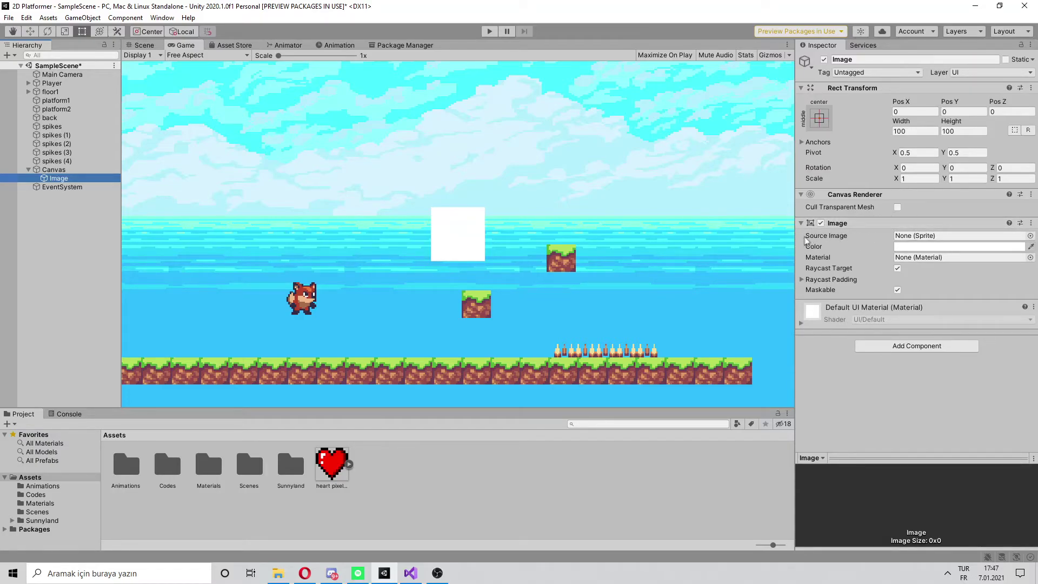
mouse_move(331, 463)
left_mouse_down()
mouse_move(853, 323)
mouse_move(951, 236)
left_mouse_up()
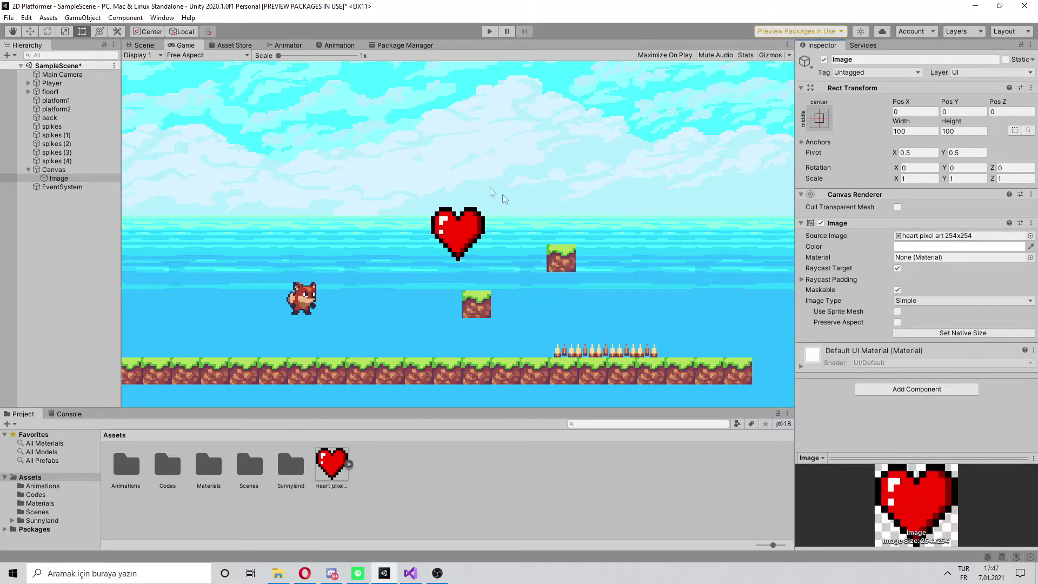
- Anchor the heart Image to the canvas's top-left corner using the Alt anchor preset
left_click(142, 45)
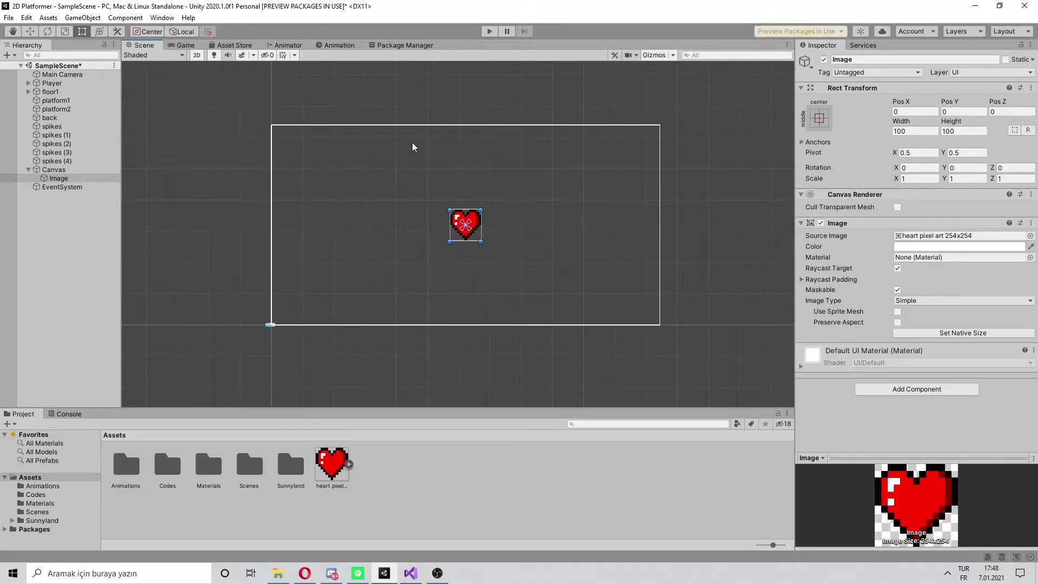
scroll(391, 155, "down", 1)
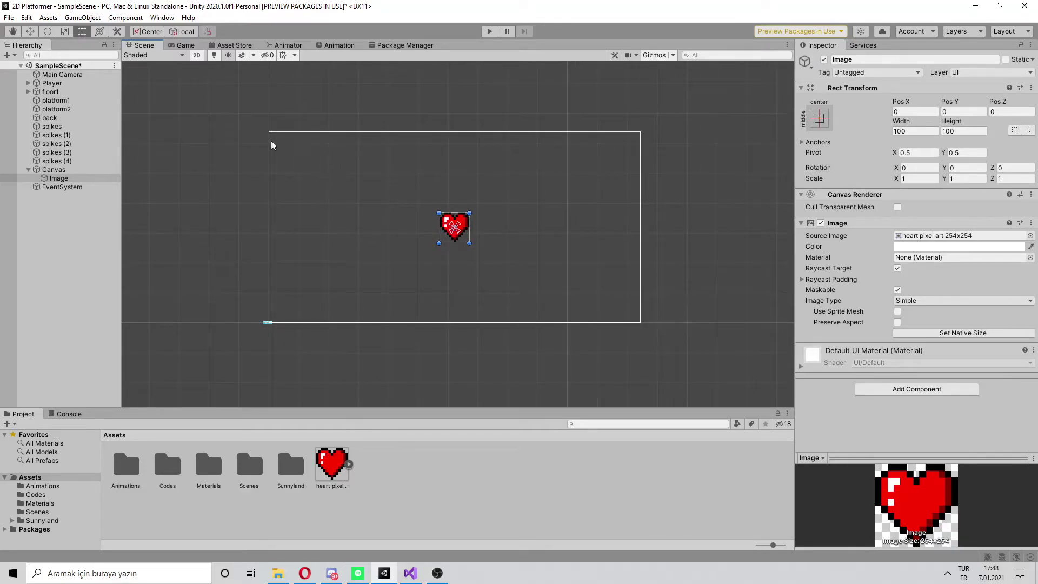
left_click(818, 117)
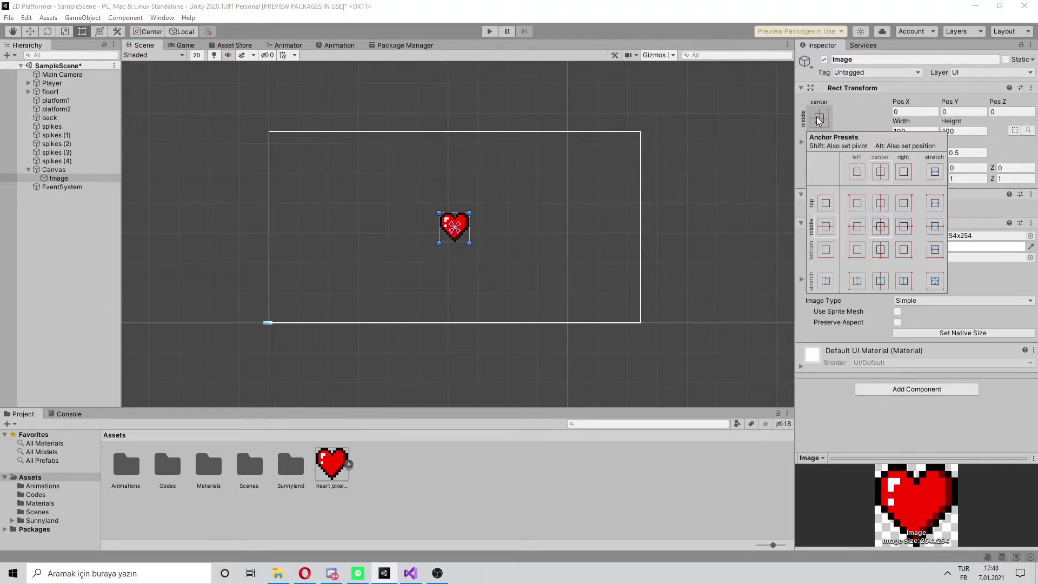
key("alt")
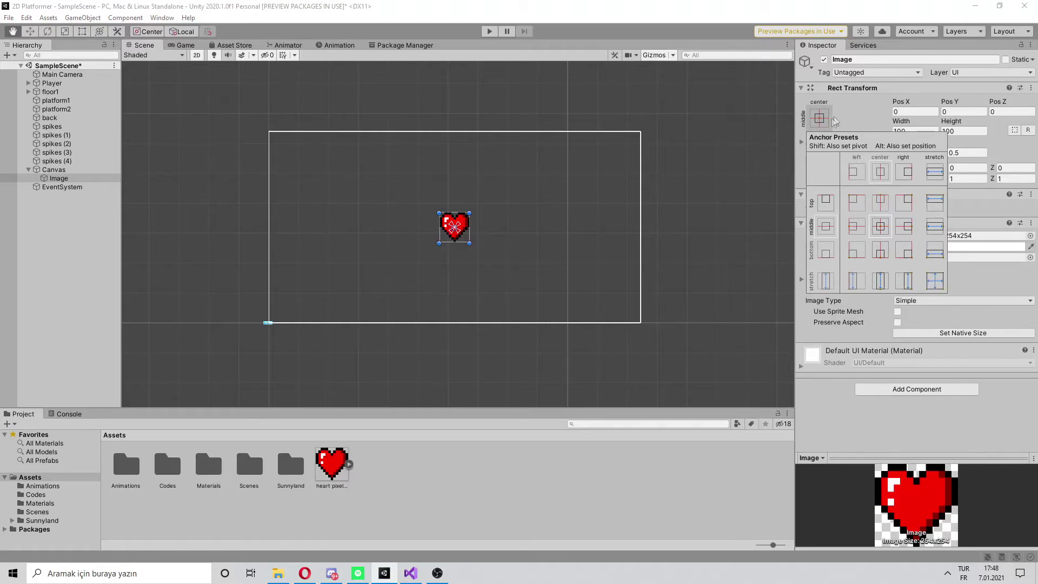
key("shift")
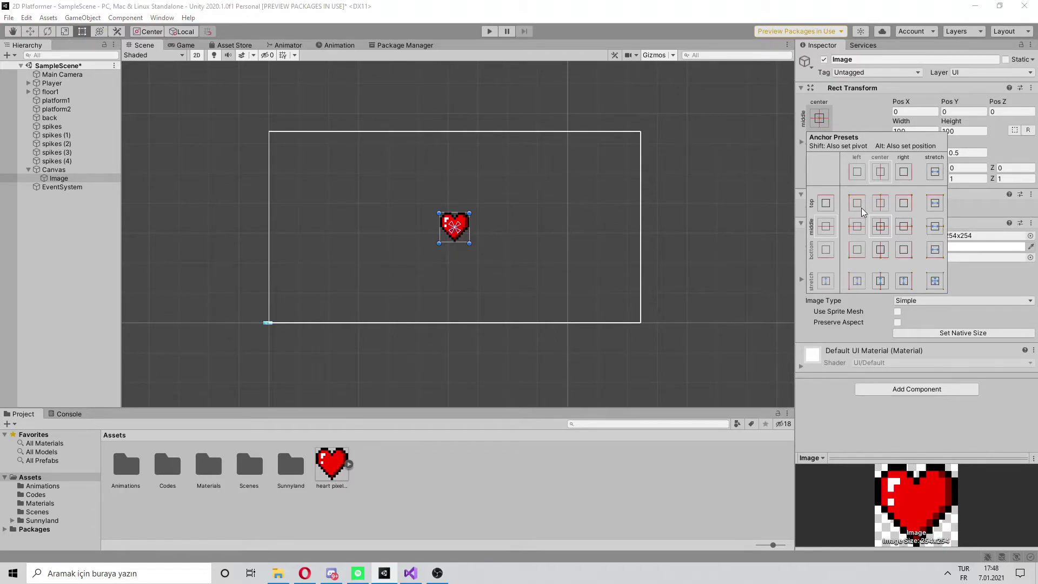
key("alt")
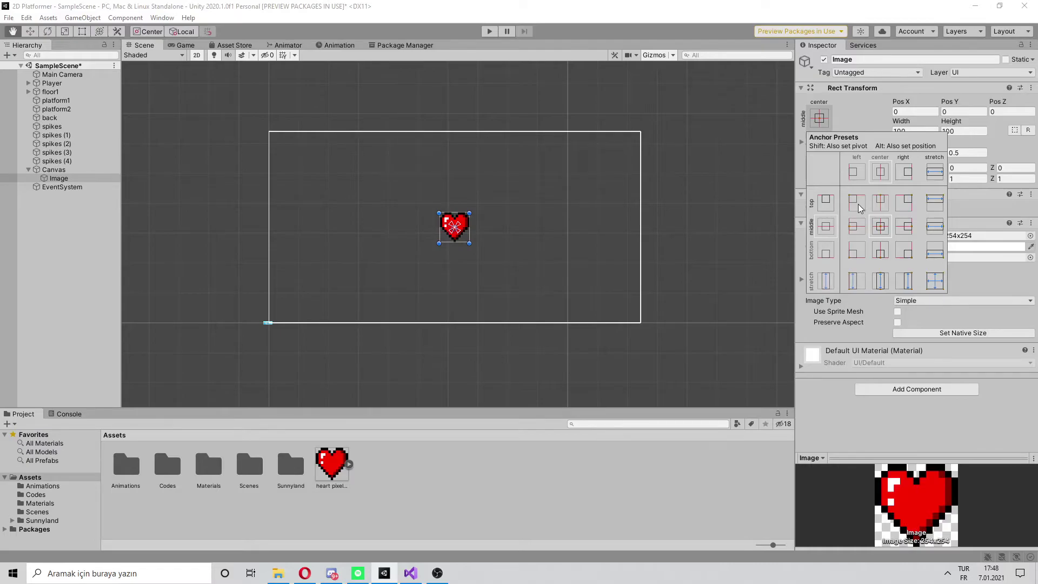
left_click(858, 203, "alt")
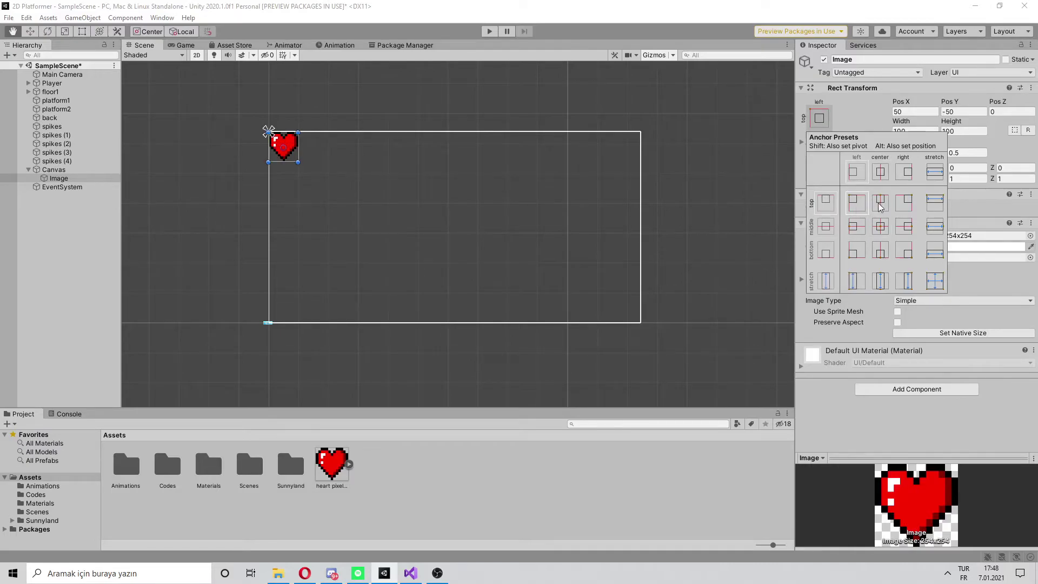
left_click(908, 254, "alt")
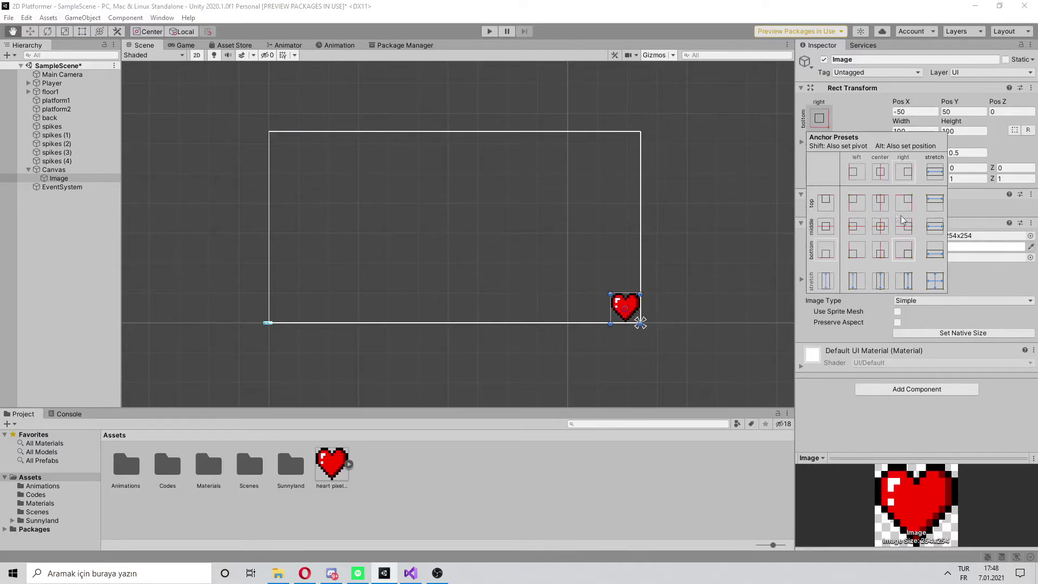
left_click(857, 203, "alt")
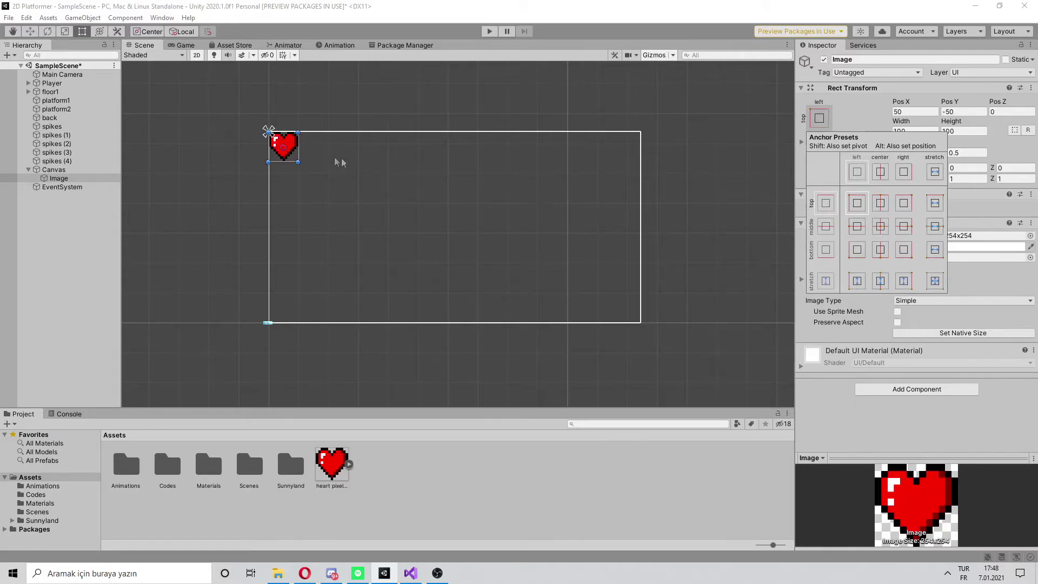
- Resize the heart Image to 50×50 and preview it in the Game view
left_click(865, 121)
left_click(902, 130)
type("50")
left_click(955, 133)
type("50")
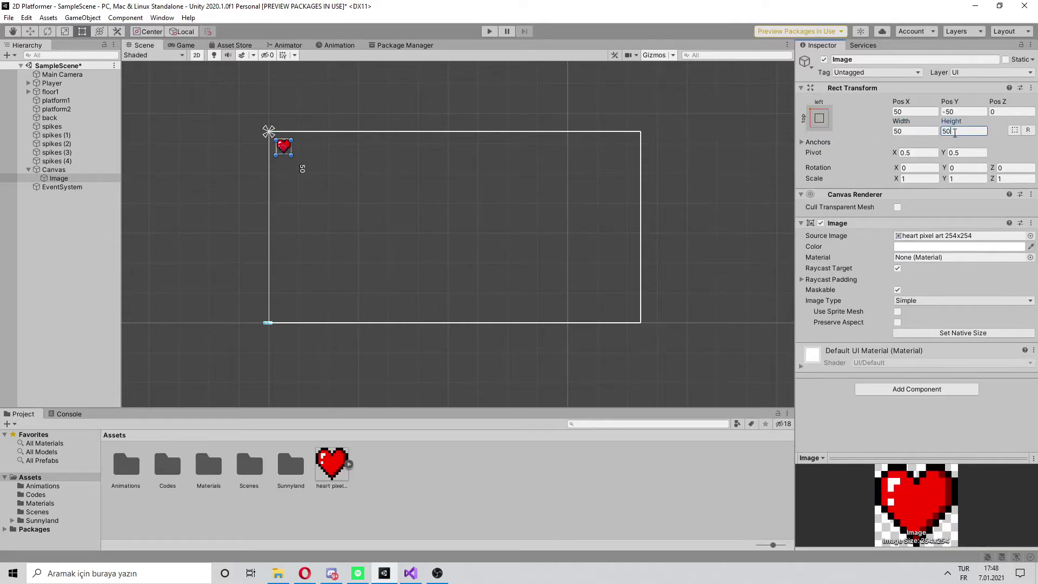
left_click(316, 141)
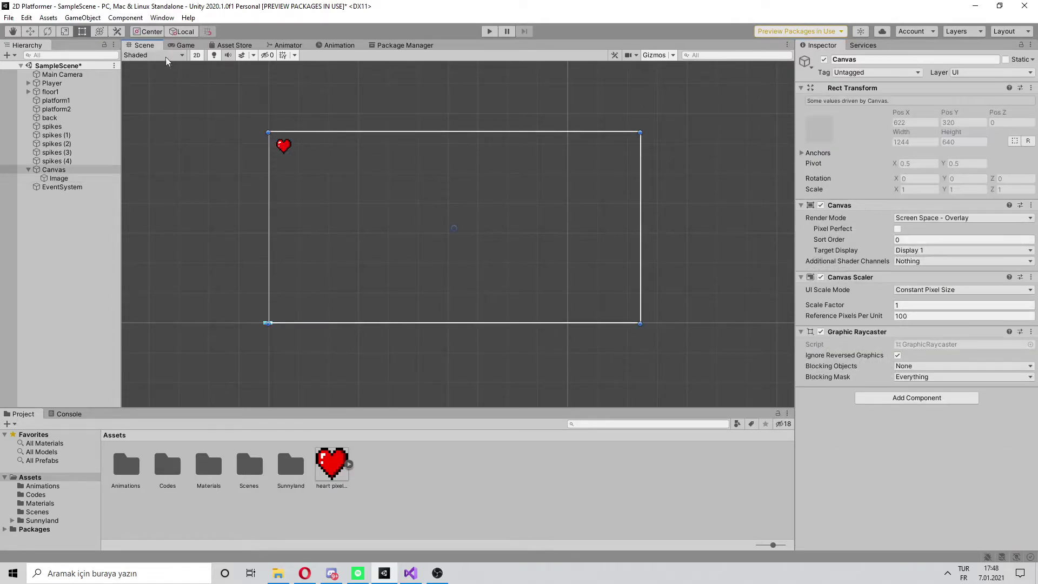
left_click(181, 45)
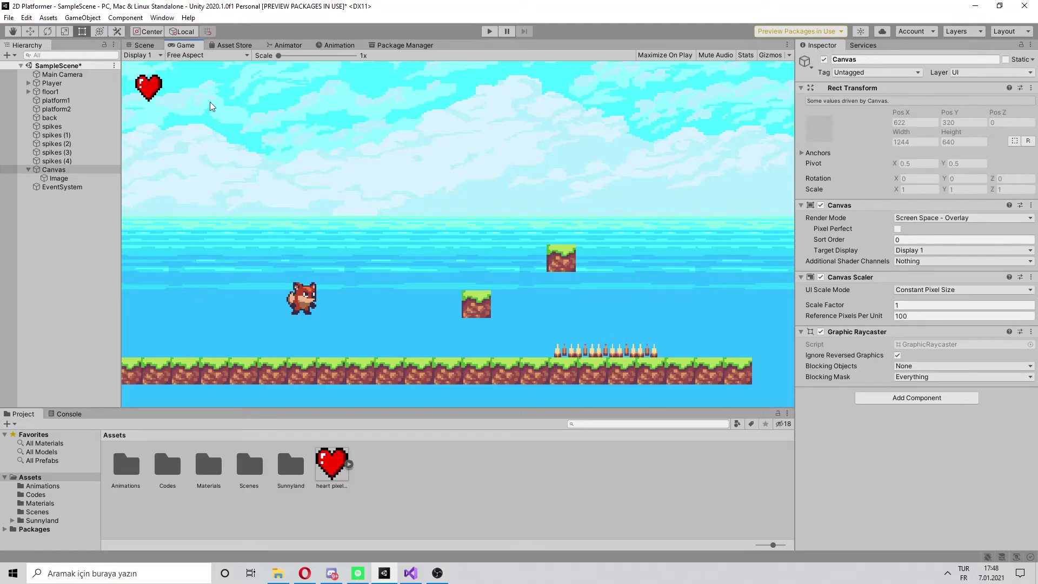
- Add a Text element inside the Canvas, anchored to the top-left corner
left_click(142, 46)
left_click(56, 176)
left_click(96, 168)
right_click(79, 167)
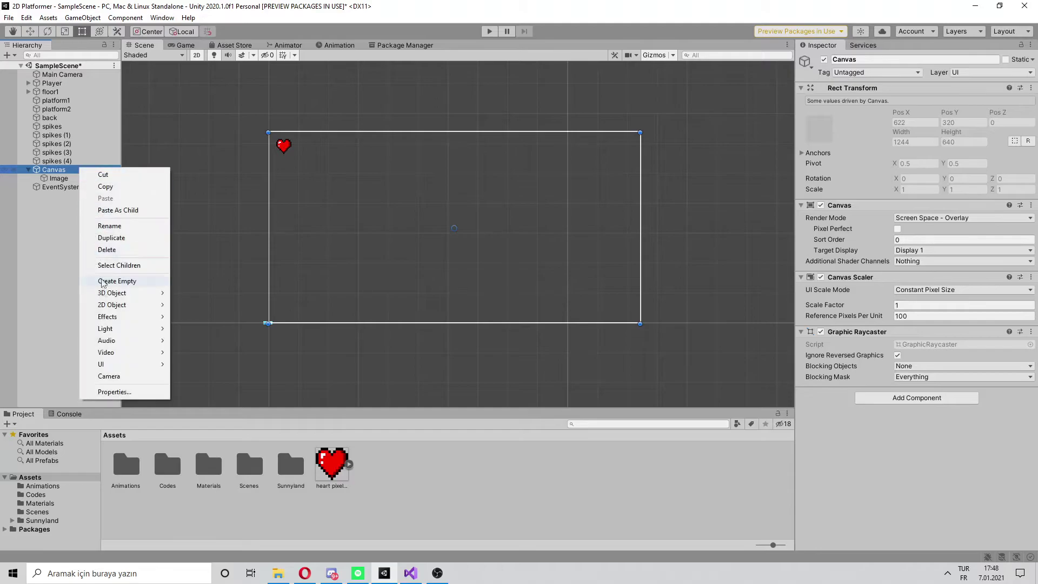
mouse_move(108, 364)
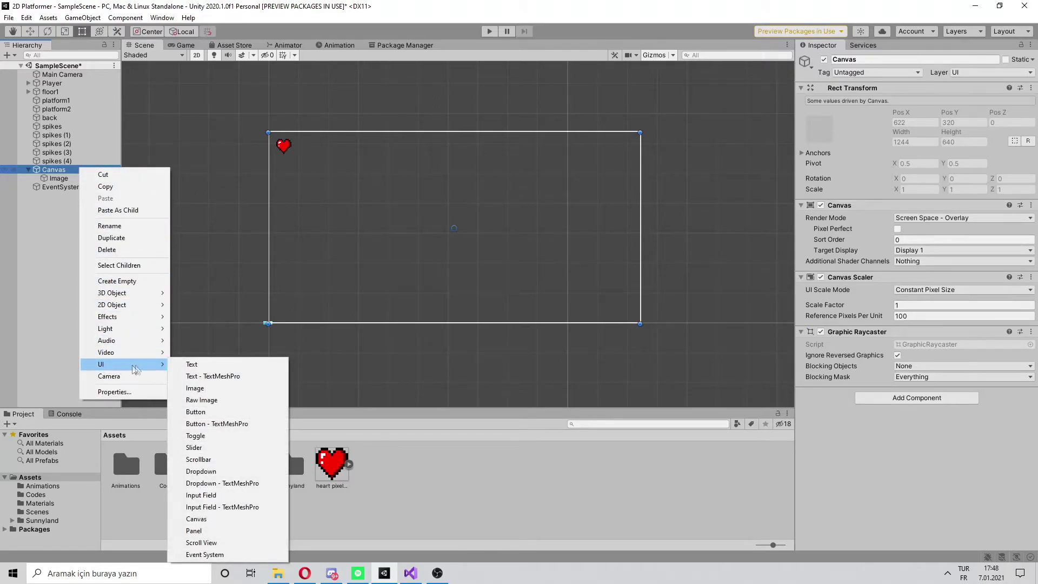
left_click(180, 365)
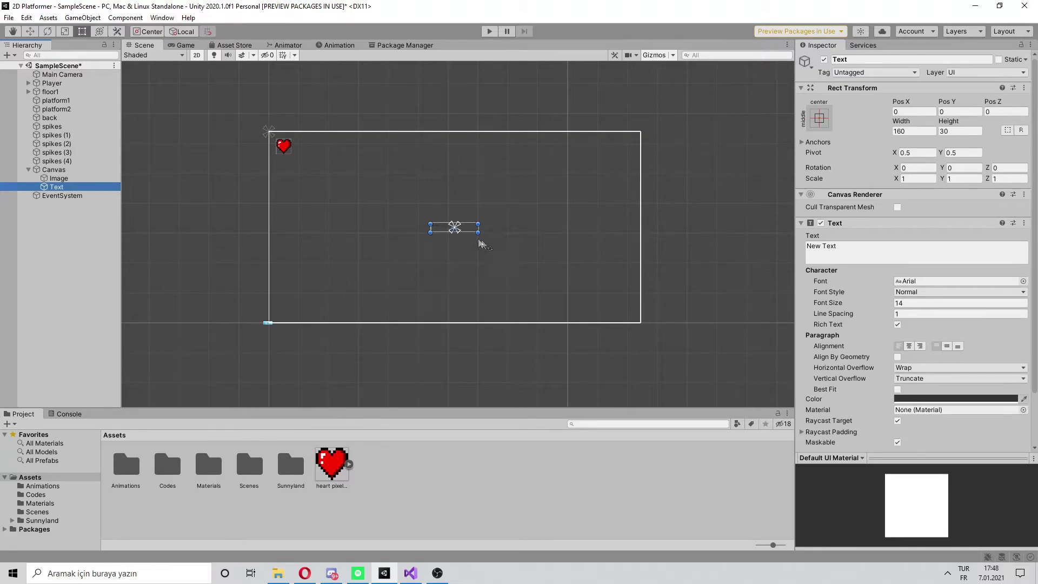
left_click(823, 119)
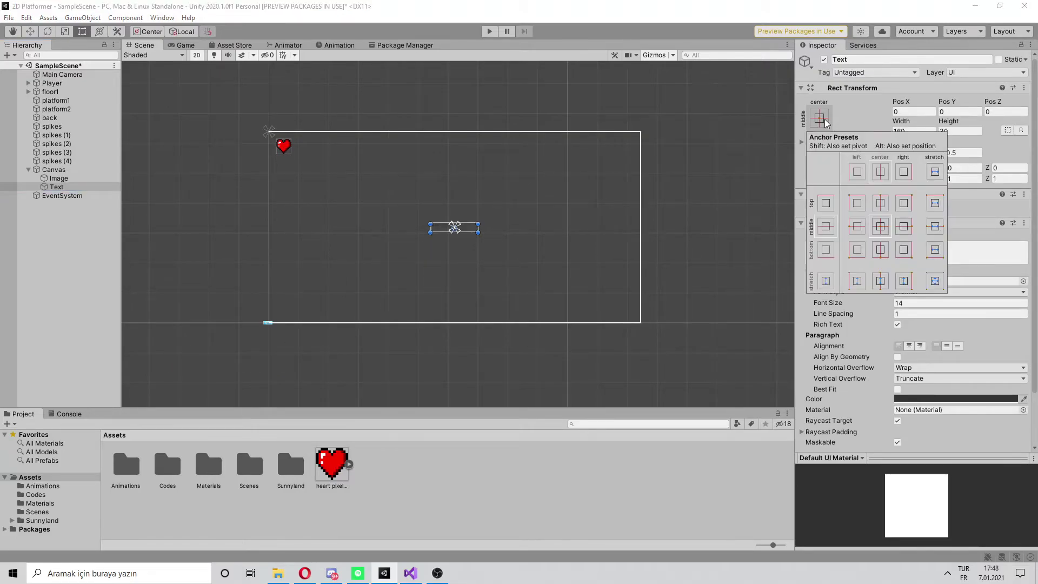
left_click(859, 203, "alt")
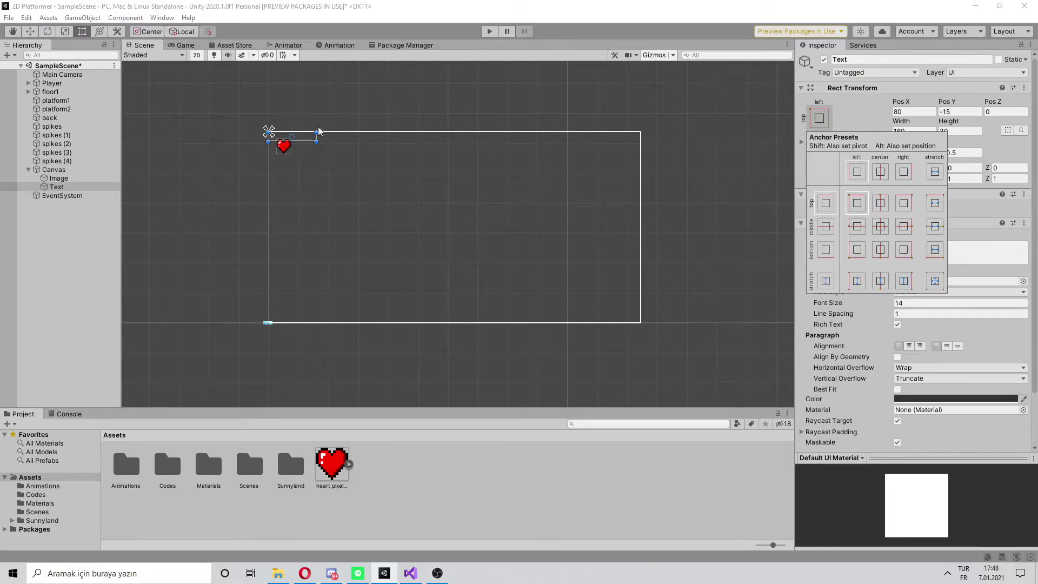
- Move the Text beside the heart, set its content to 3, and preview it
scroll(297, 143, "up", 1)
scroll(297, 143, "up", 1)
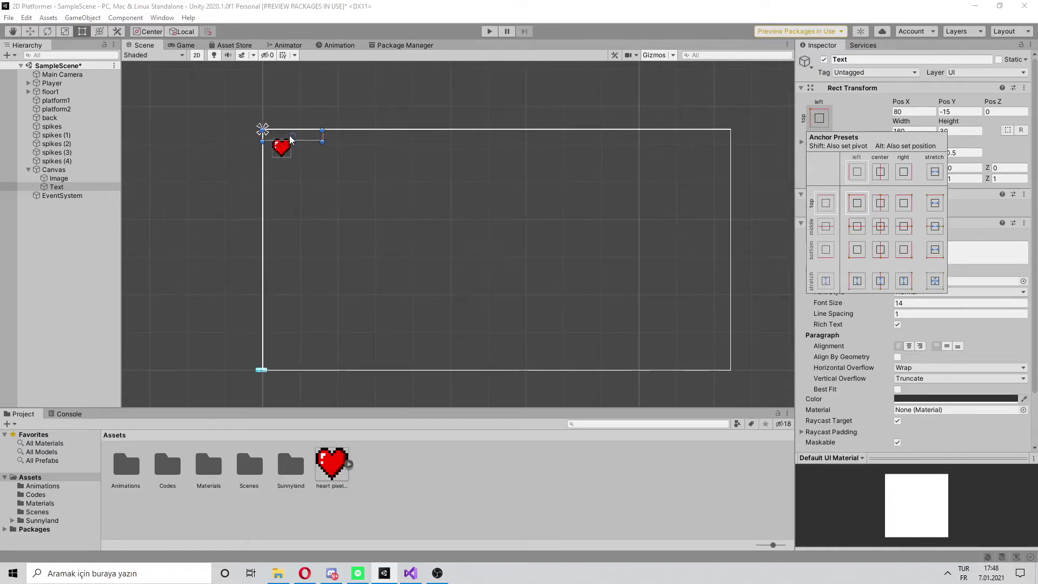
left_click_drag(301, 138, 327, 146)
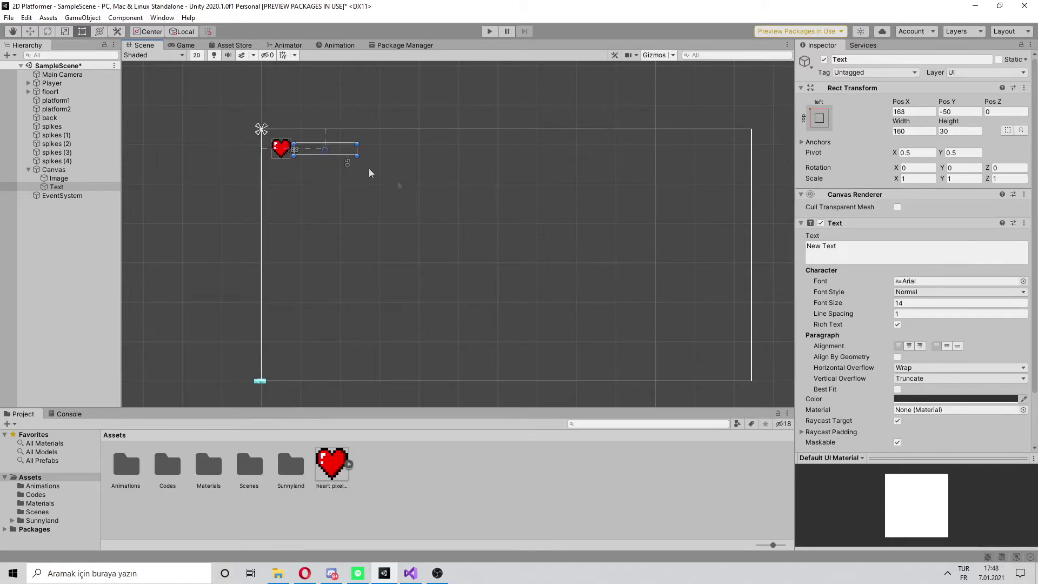
left_click(851, 254)
type("3")
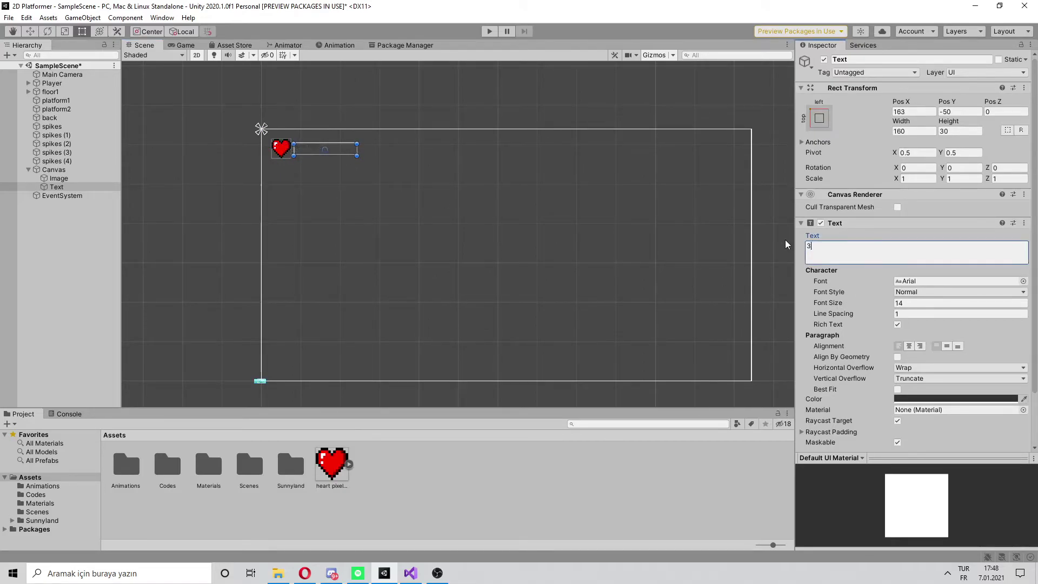
left_click(184, 45)
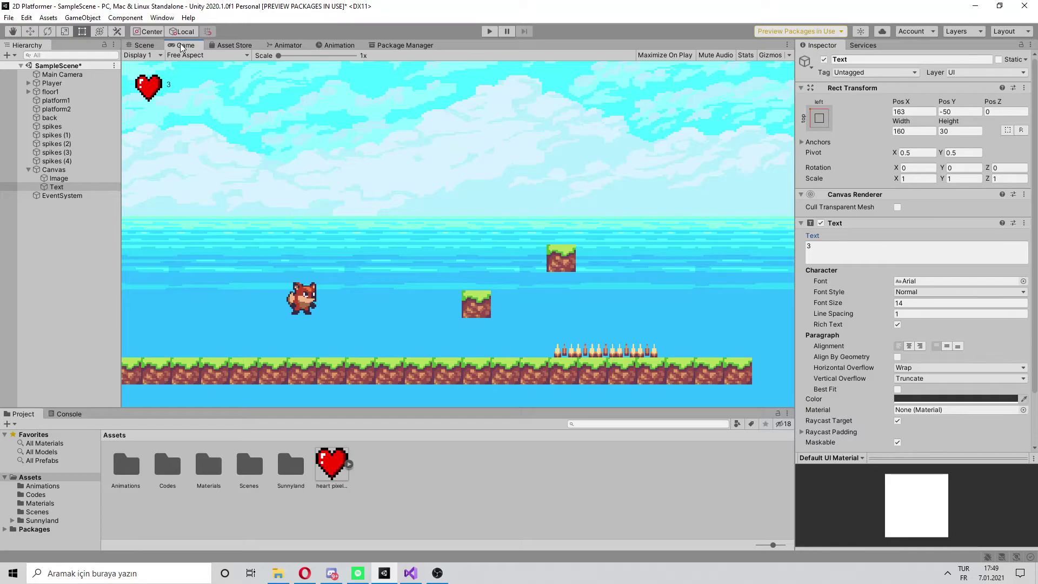
left_click(150, 44)
left_click(348, 186)
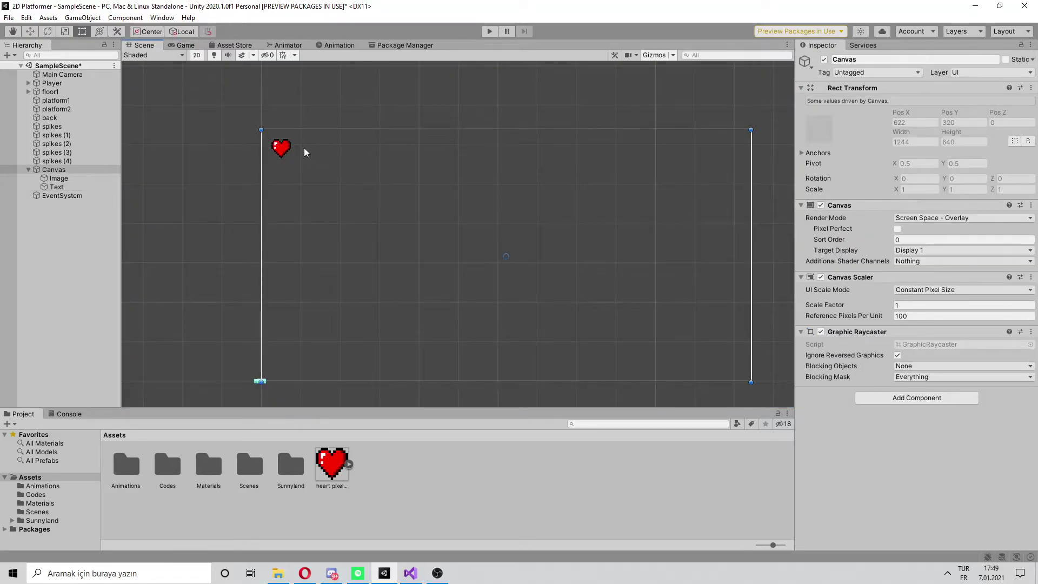
- Set the counter's font size to 50 and enlarge its text box
left_click(304, 148)
left_click(918, 303)
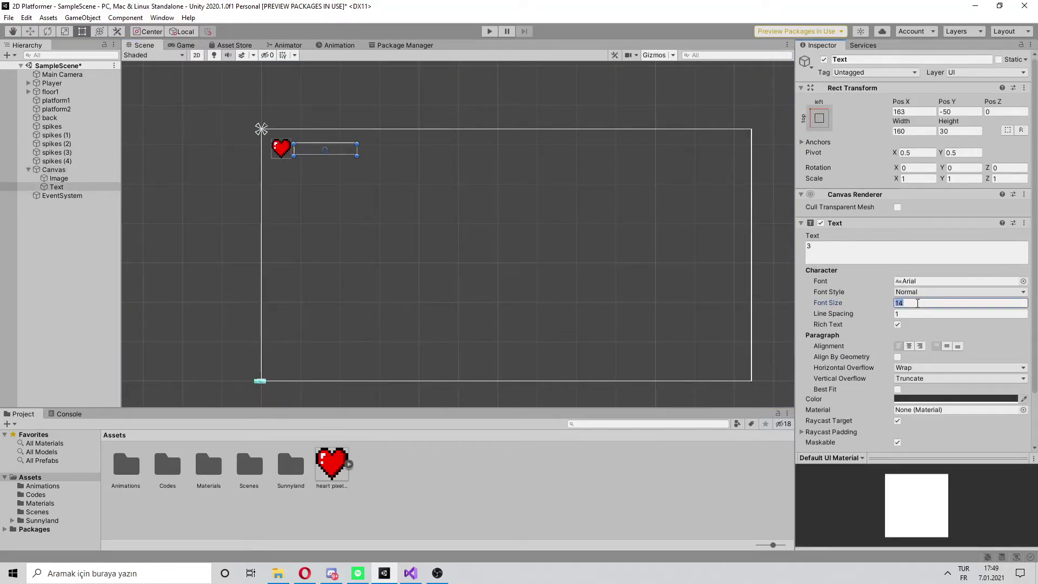
type("50")
mouse_move(356, 156)
left_mouse_down()
mouse_move(363, 172)
mouse_move(345, 155)
left_mouse_up()
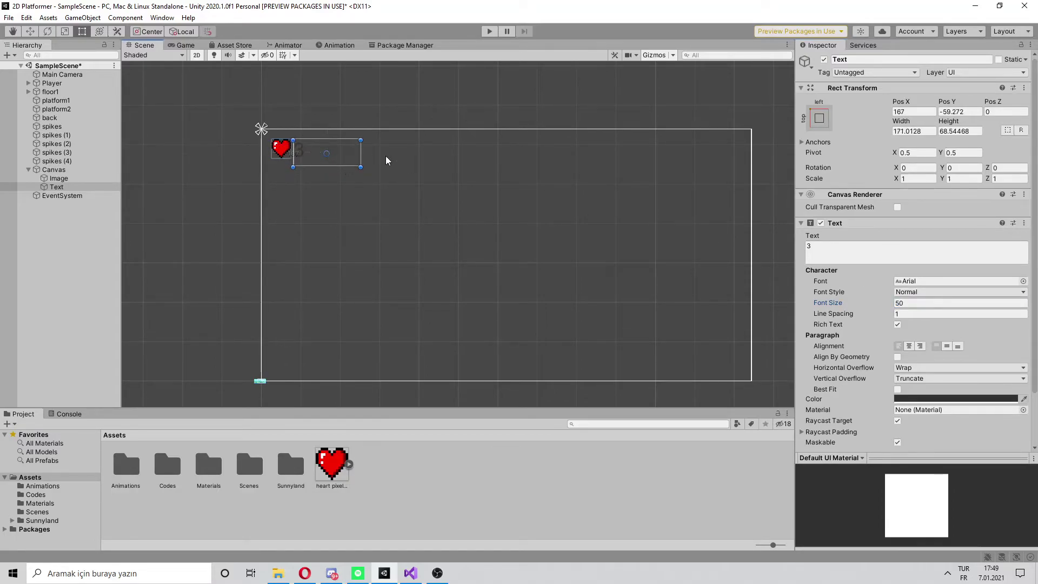
left_click(386, 160)
- Narrow the counter's text box snugly around the 3 beside the heart
left_click(185, 45)
left_click(144, 45)
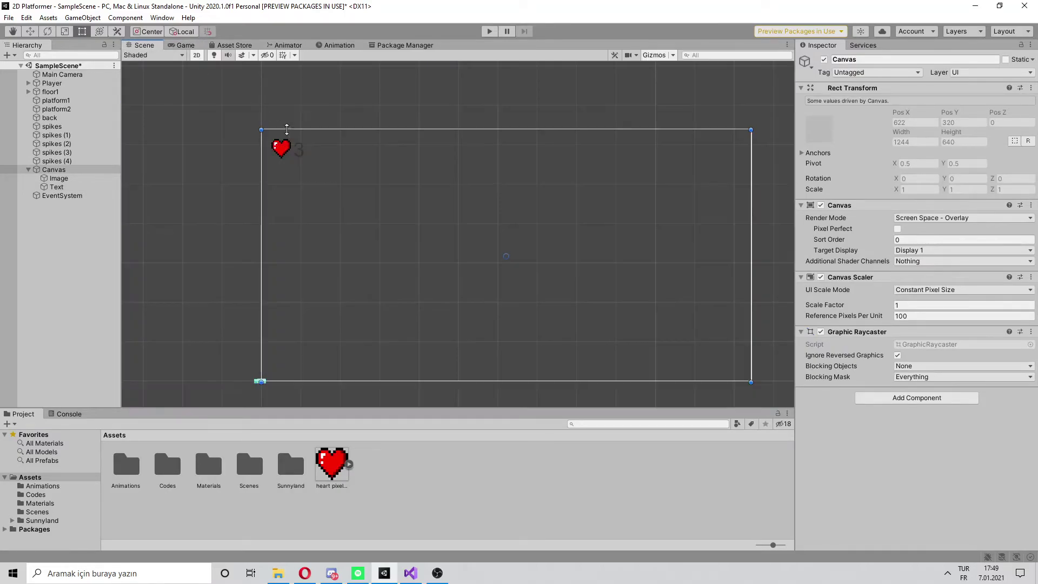
left_click(305, 151)
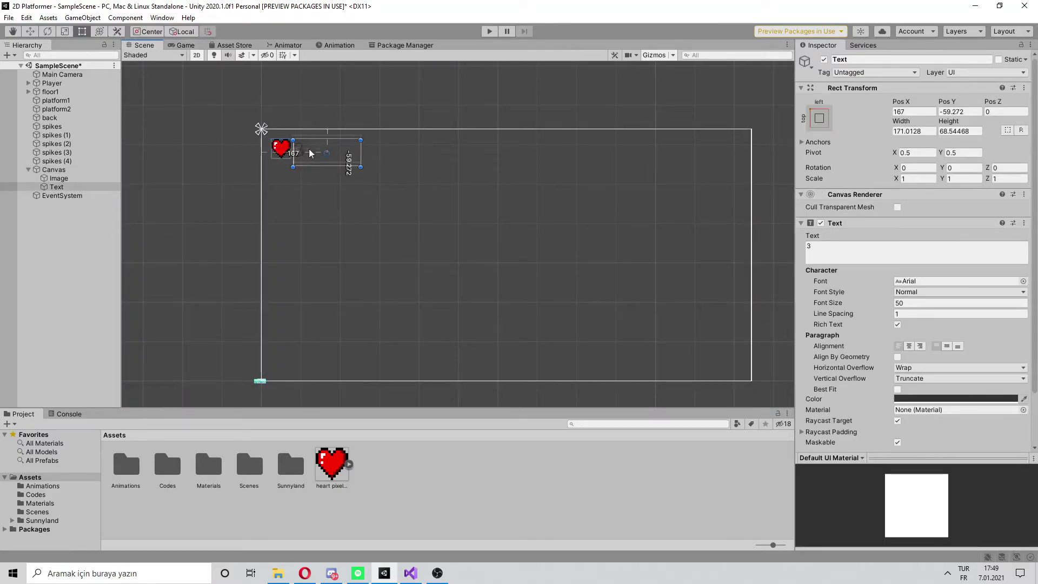
left_click(343, 156)
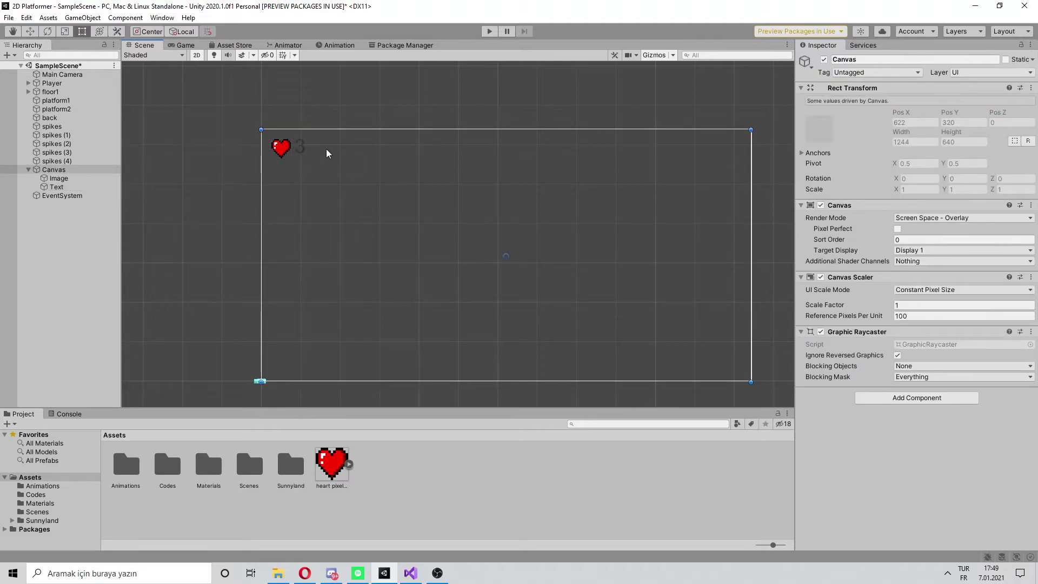
left_click(327, 150)
scroll(338, 147, "up", 1)
scroll(372, 151, "up", 1)
left_click_drag(366, 150, 296, 155)
left_click(332, 159)
left_click(287, 147)
- Change the counter text colour to red
left_click(951, 399)
left_click(986, 367)
left_click(351, 200)
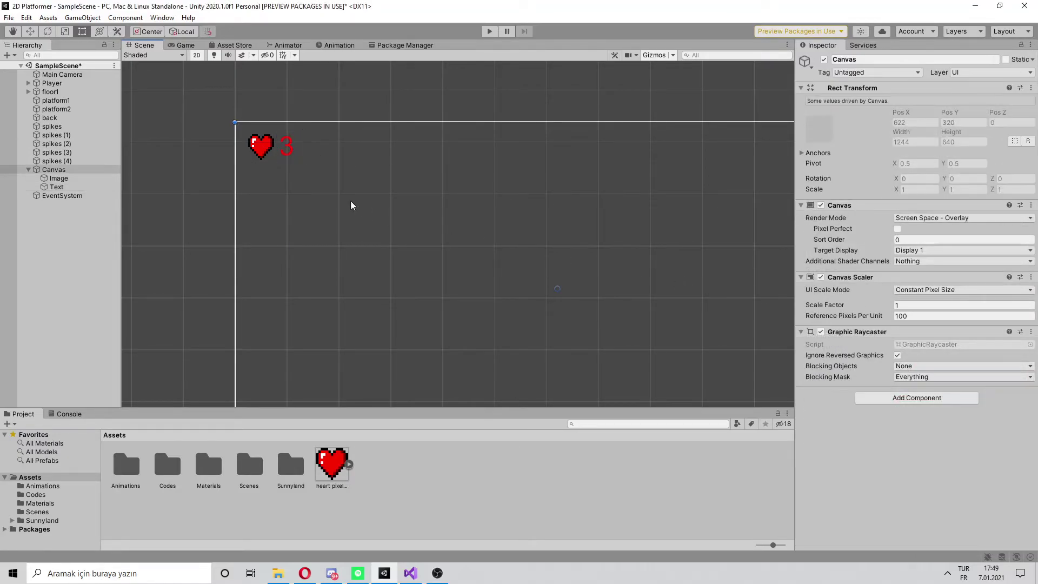
left_click(287, 150)
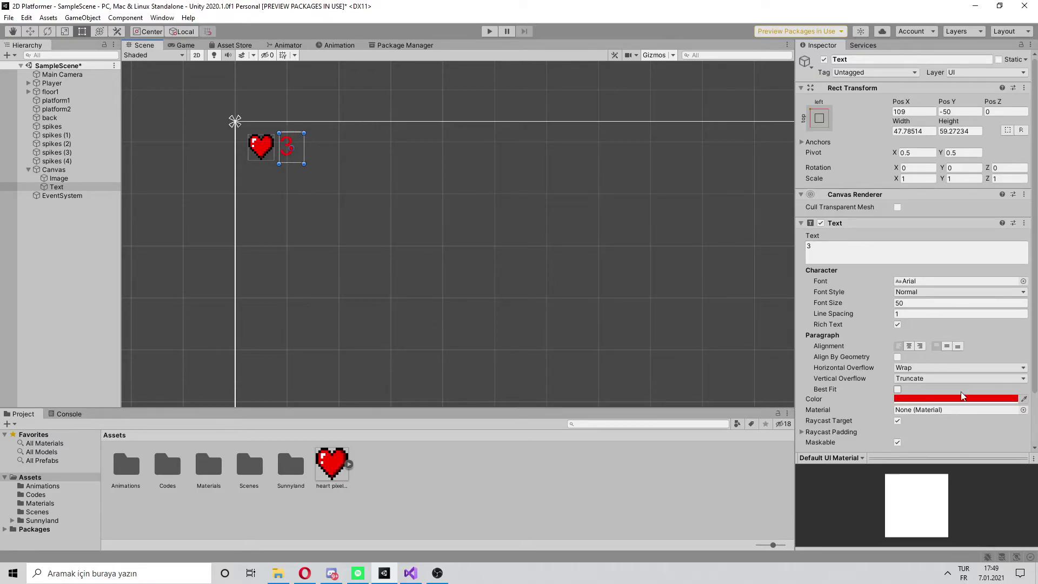
scroll(899, 383, "down", 2)
scroll(900, 376, "up", 2)
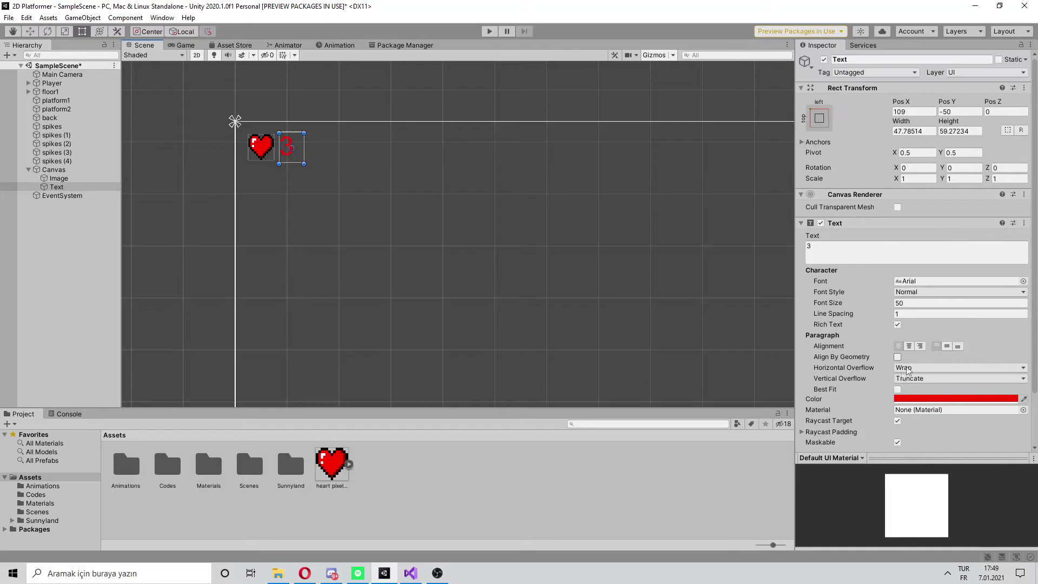
- Make the counter Bold and preview the heart and counter in the Game view
left_click(912, 291)
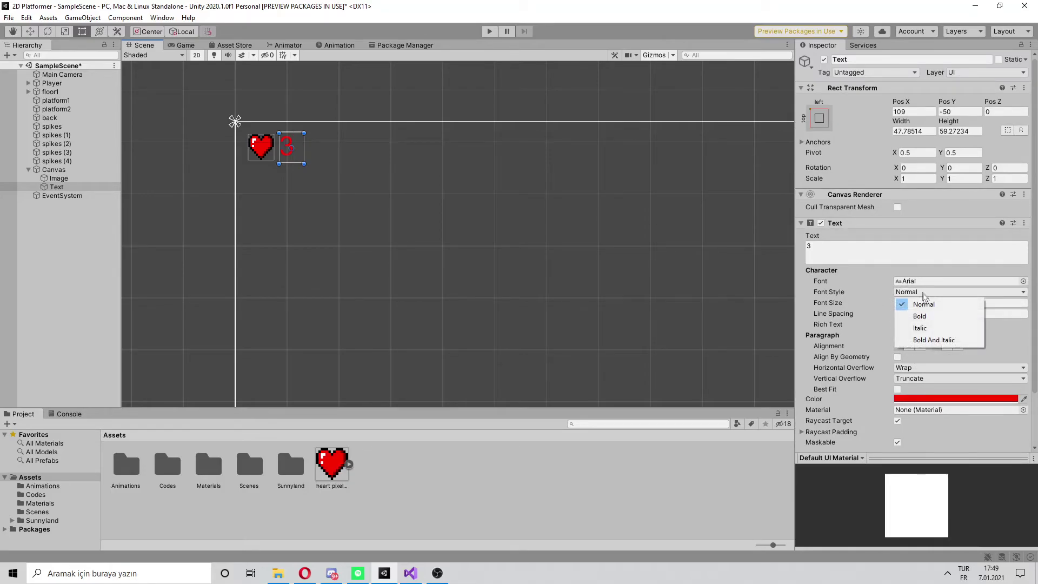
left_click(930, 317)
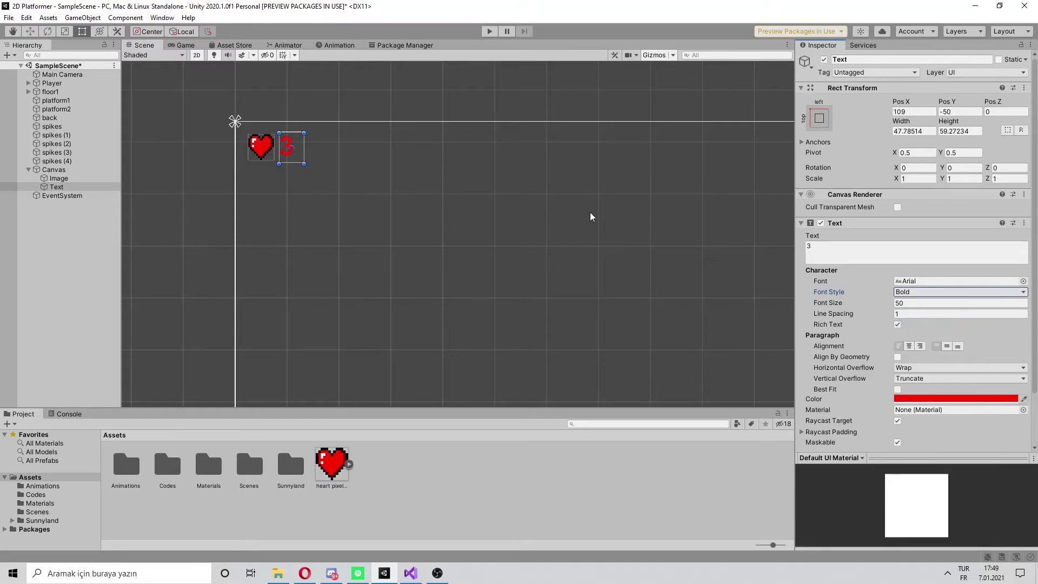
left_click(591, 211)
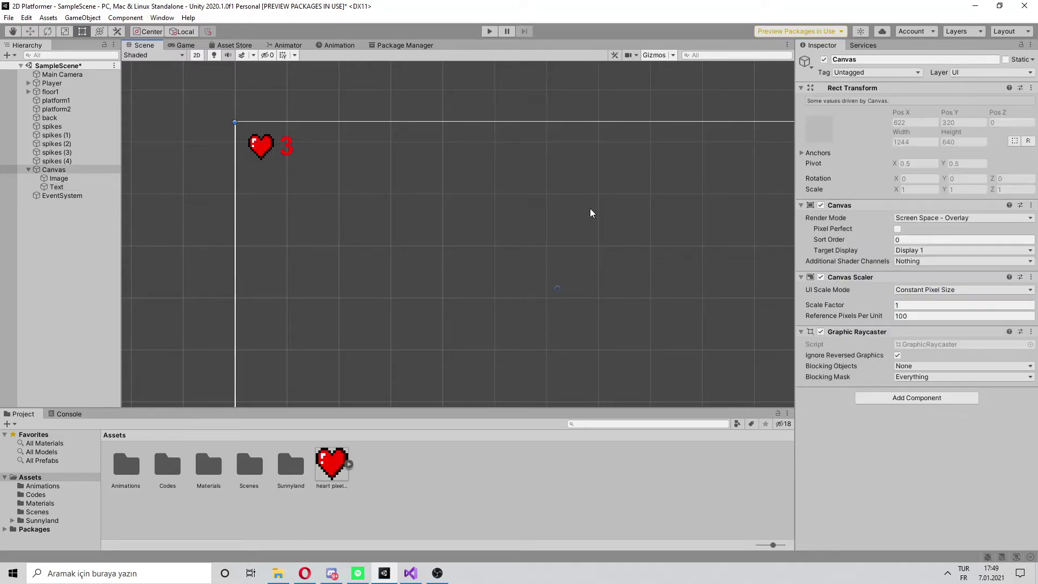
left_click(182, 45)
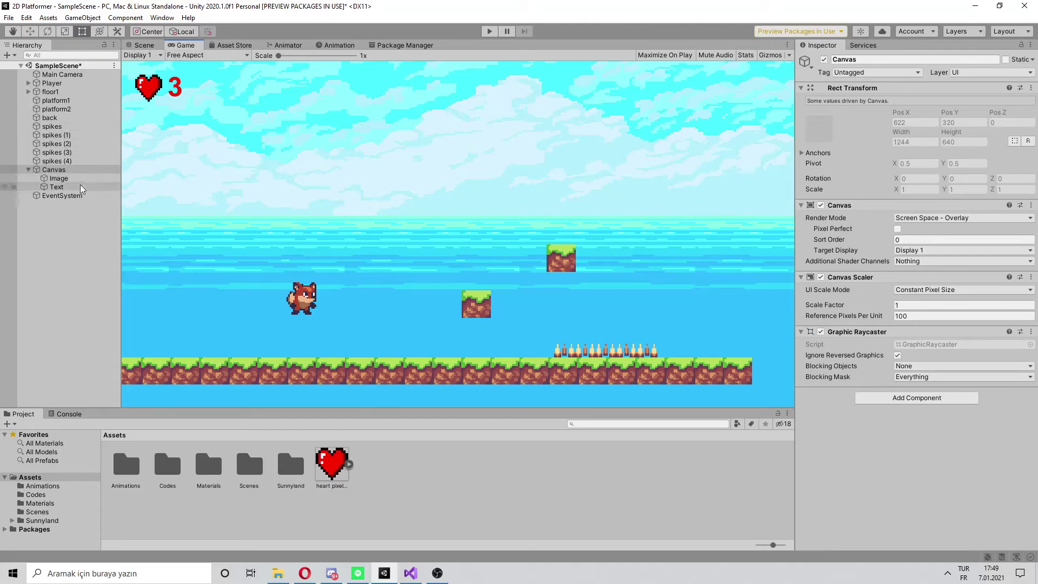
- Rename the Canvas heart Image to LifeImage and the counter Text to LifeText
left_click(59, 178)
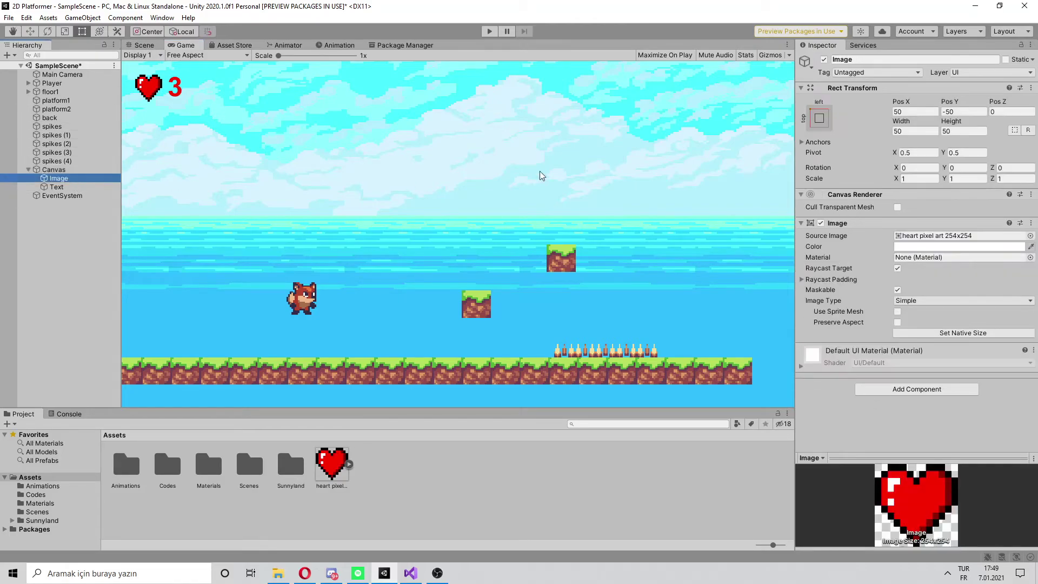
left_click(863, 62)
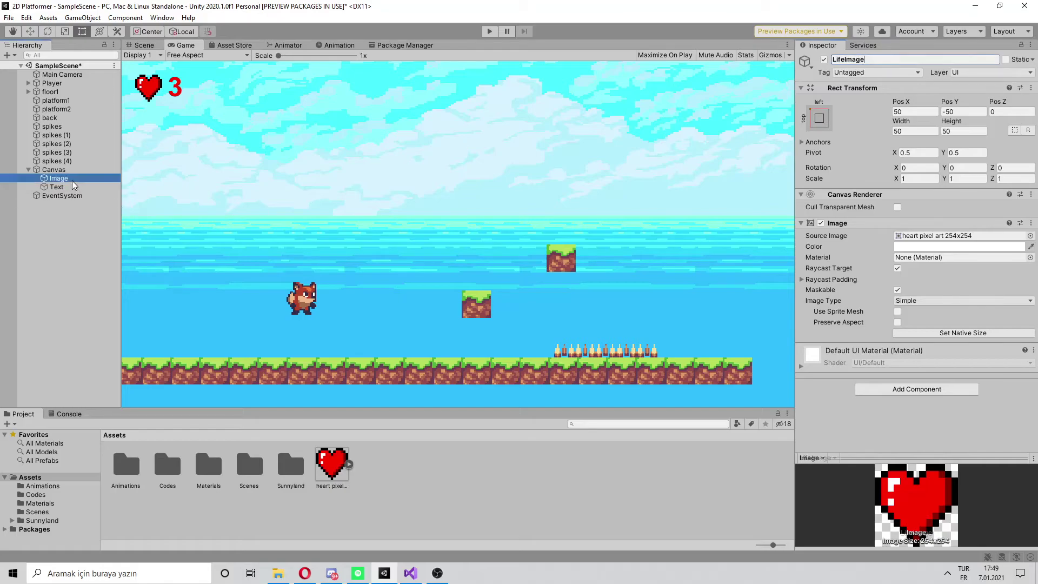
left_click(57, 187)
left_click(855, 59)
type("L")
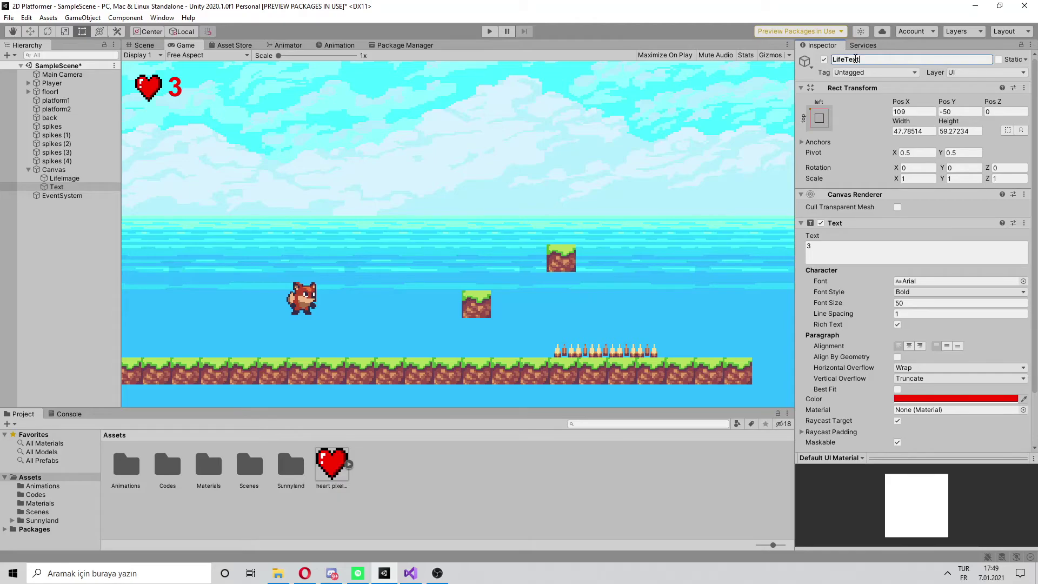
left_click(459, 171)
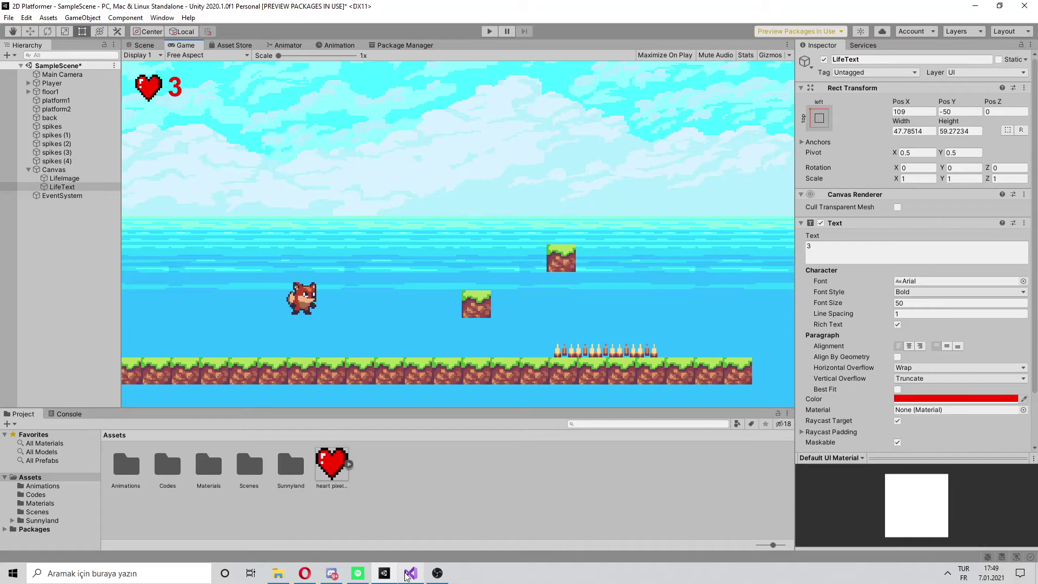
- Find the Debug.Log line inside Hit() in Player.cs
mouse_move(410, 574)
left_click(414, 546)
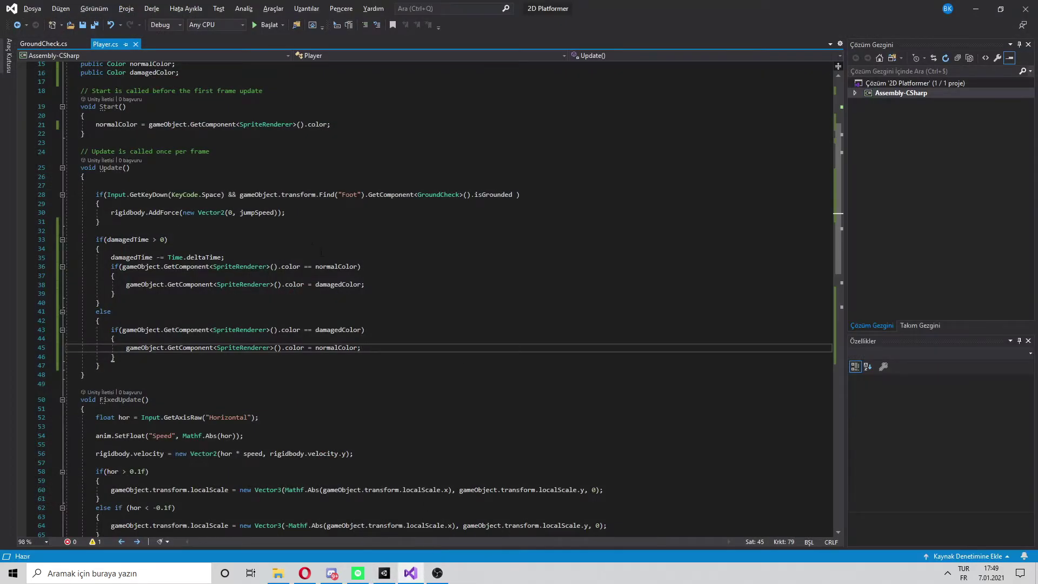
scroll(376, 313, "down", 3)
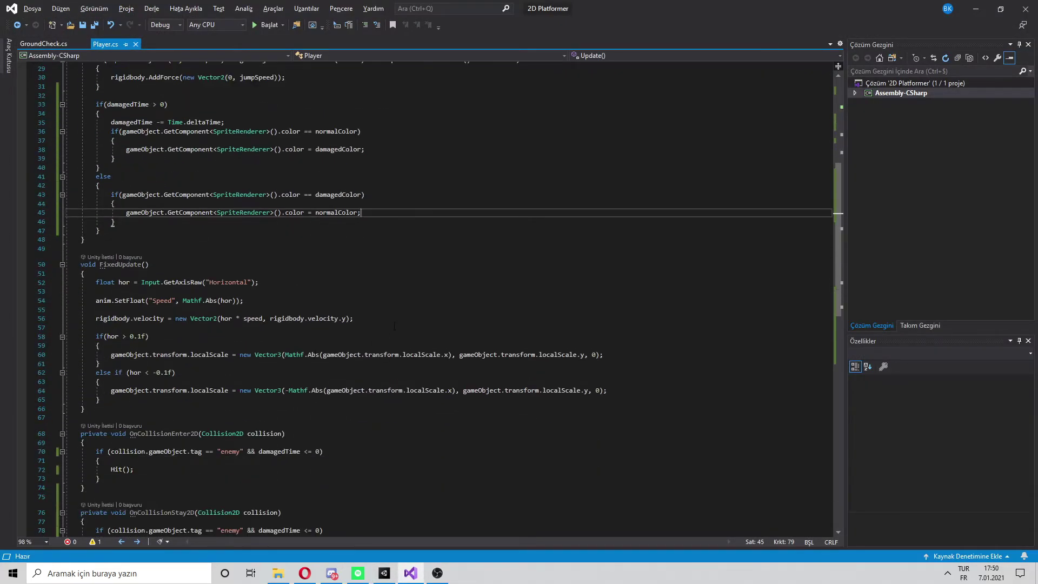
scroll(376, 313, "down", 3)
scroll(375, 313, "down", 3)
scroll(375, 313, "down", 1)
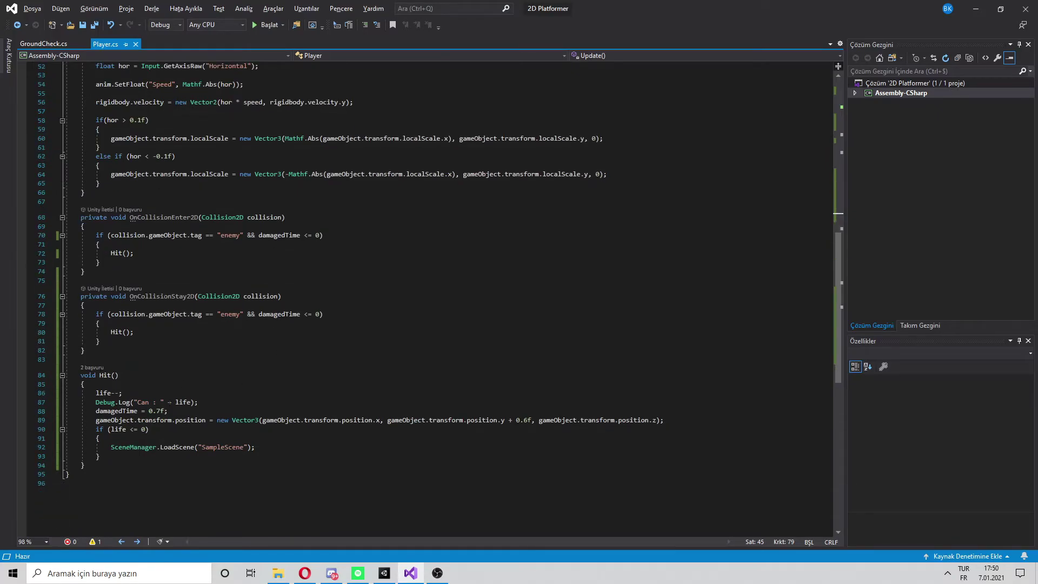
left_click_drag(96, 403, 199, 402)
left_click(209, 404)
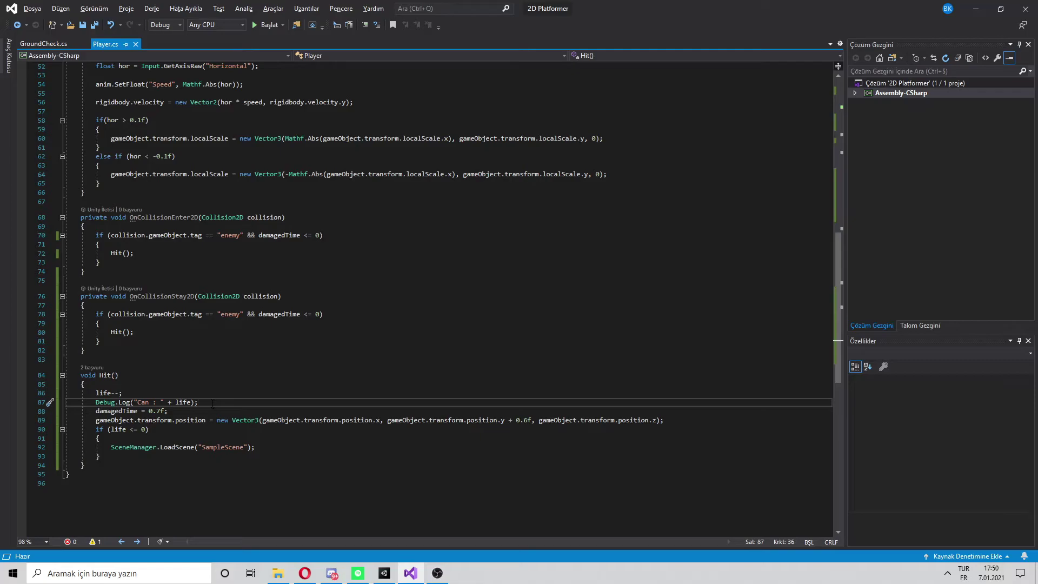
key("alt+Tab")
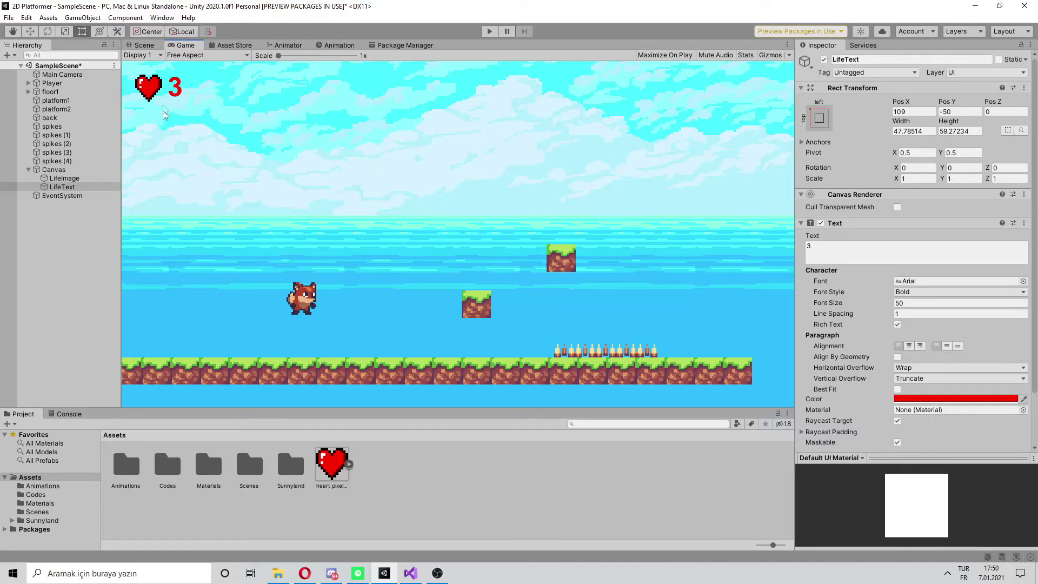
left_click(410, 573)
- Rewrite line 5 of Player.cs as 'using UnityEngine.UI;' using IntelliSense completion
scroll(325, 234, "up", 10)
scroll(325, 233, "up", 10)
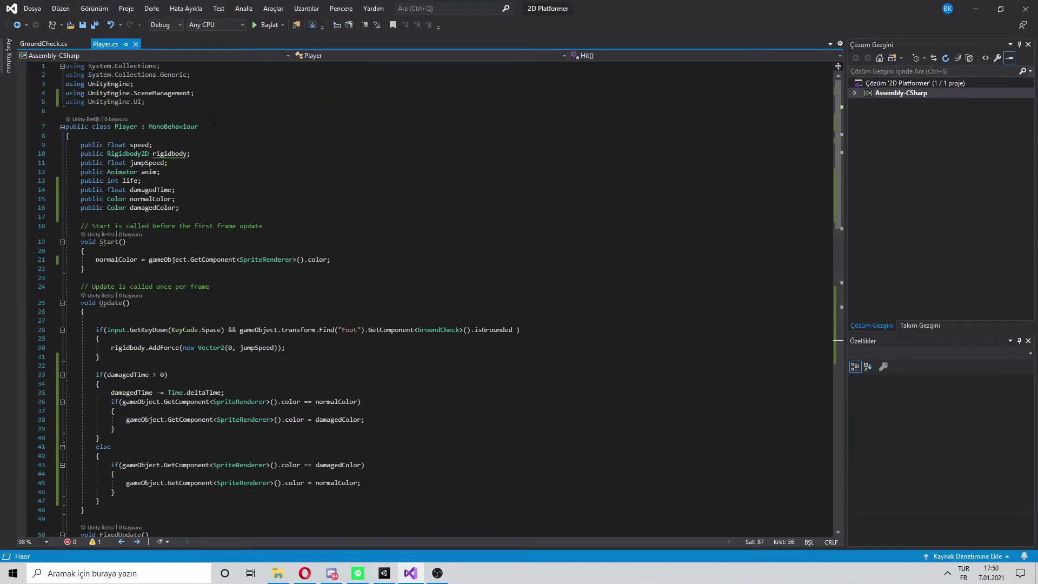
left_click_drag(167, 105, 70, 99)
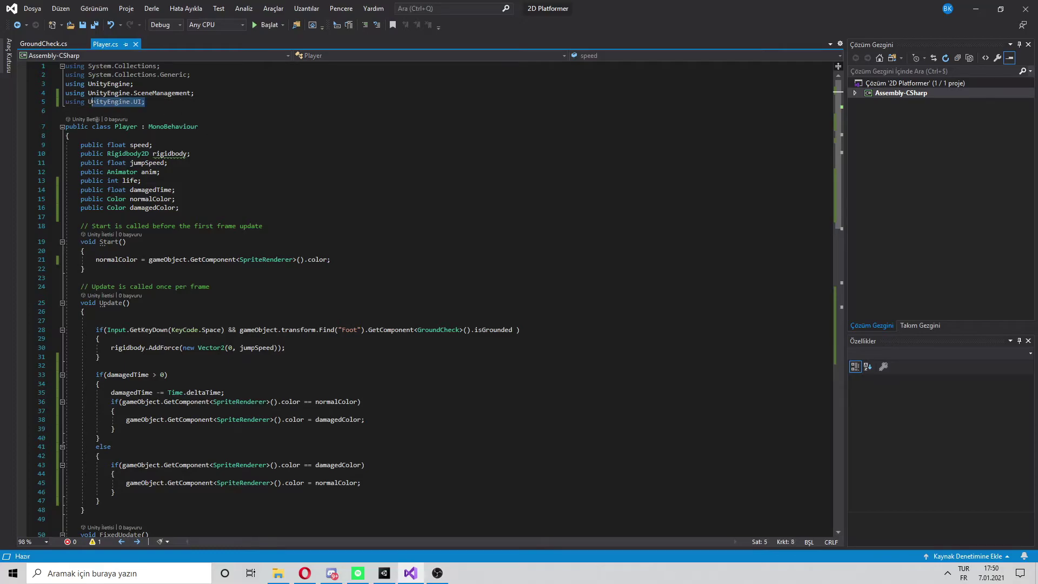
left_click(201, 106)
left_click_drag(156, 106, 65, 102)
key("BackSpace")
key("BackSpace")
key("Return")
type("using Uni")
key("Down")
key("Down")
key("Down")
key("Tab")
type(".UI")
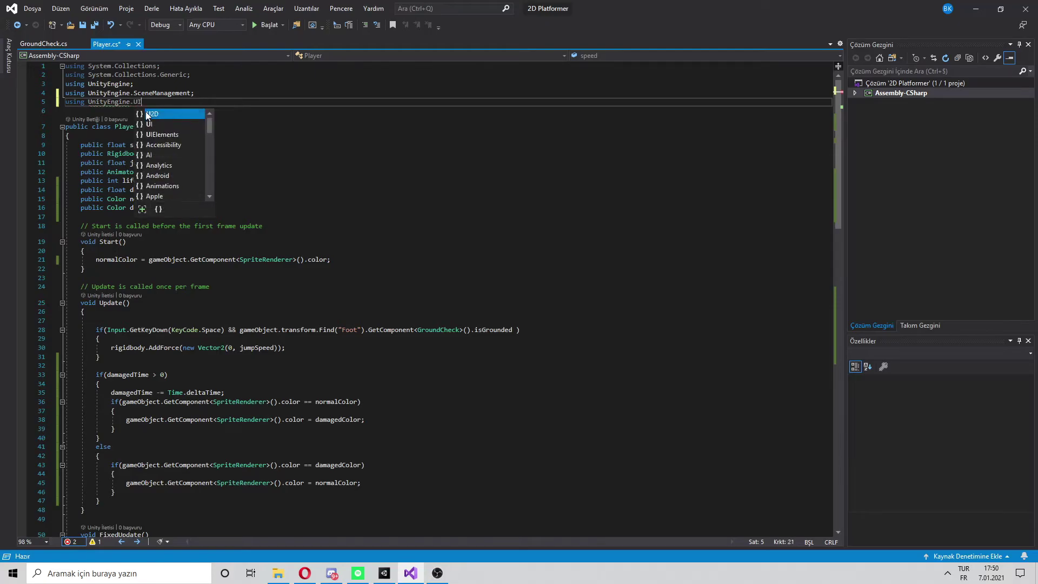
type(";")
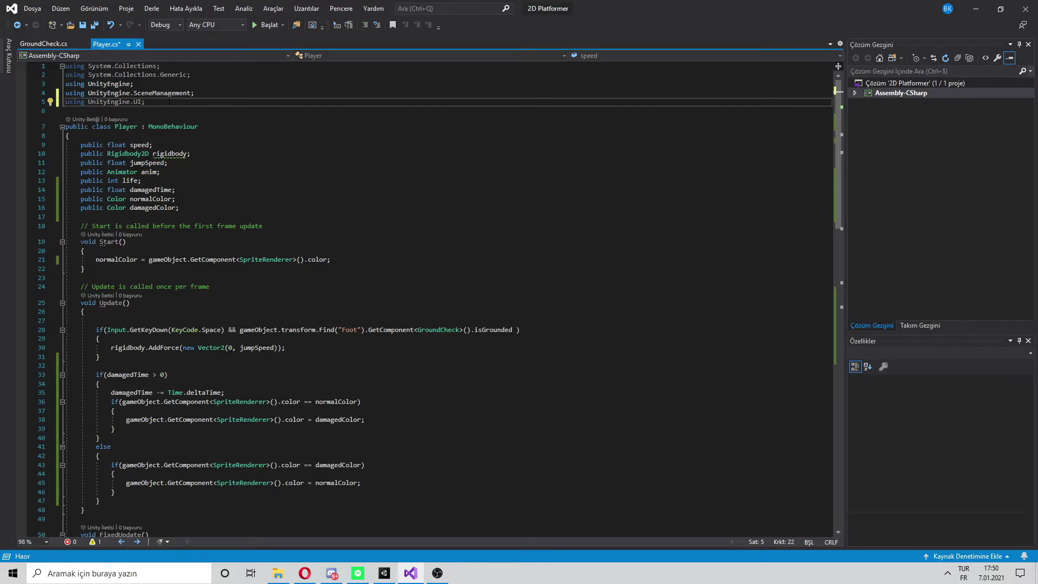
- Add a 'public Text lifeText;' field below the damagedColor field
left_click(194, 208)
key("Return")
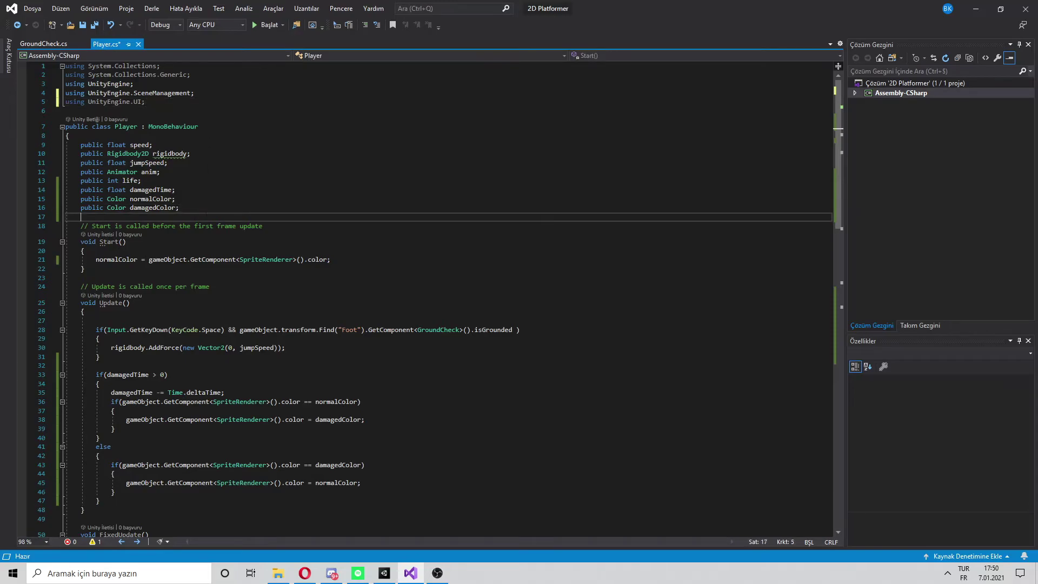
type("pu")
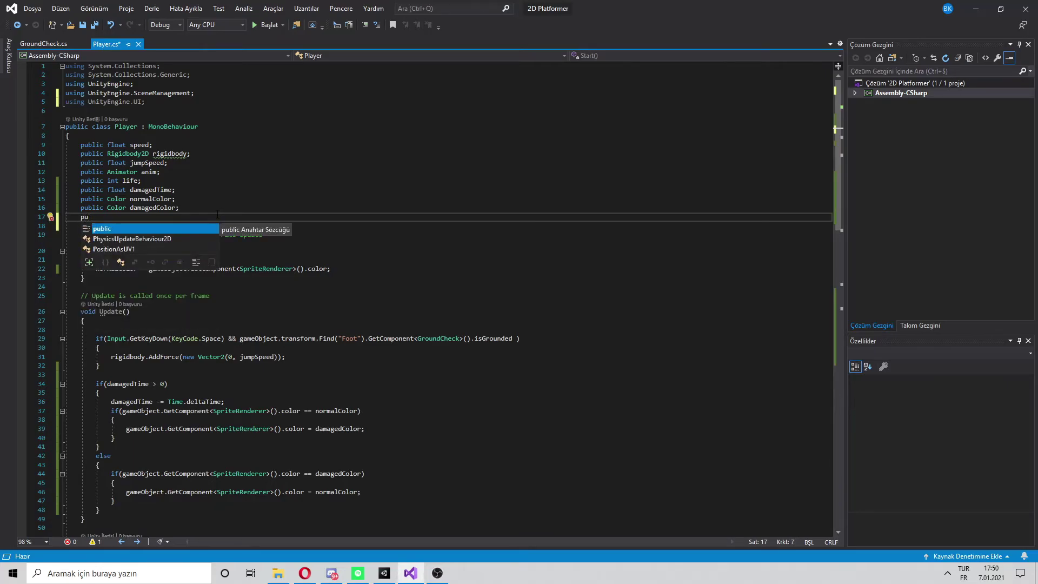
type("blic Text ")
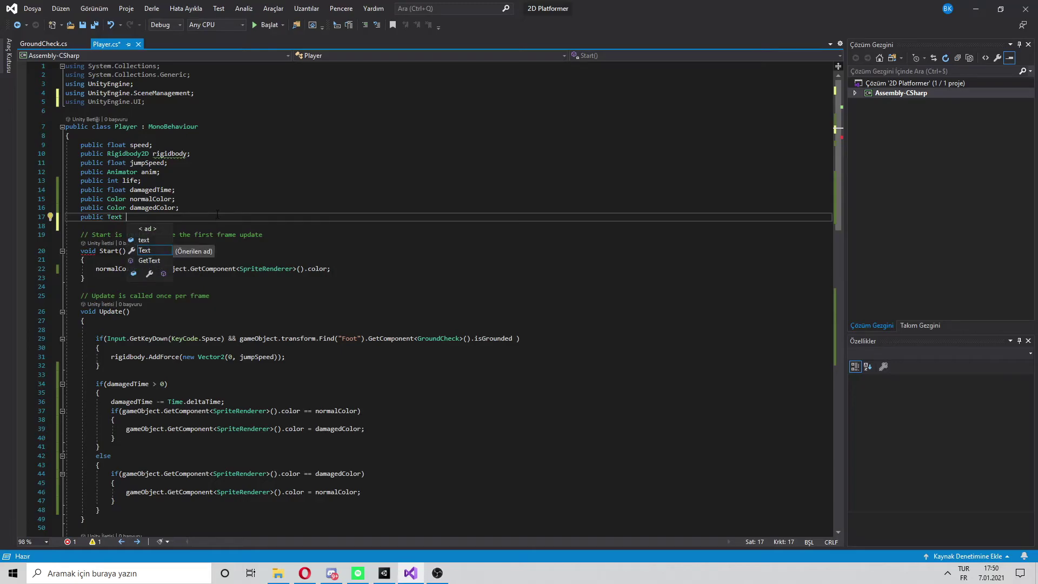
type("l")
type("ifeText;")
- Replace the Debug.Log statement in Hit() with 'lifeText.text = life;'
scroll(264, 291, "down", 3)
scroll(264, 292, "down", 8)
scroll(264, 291, "down", 4)
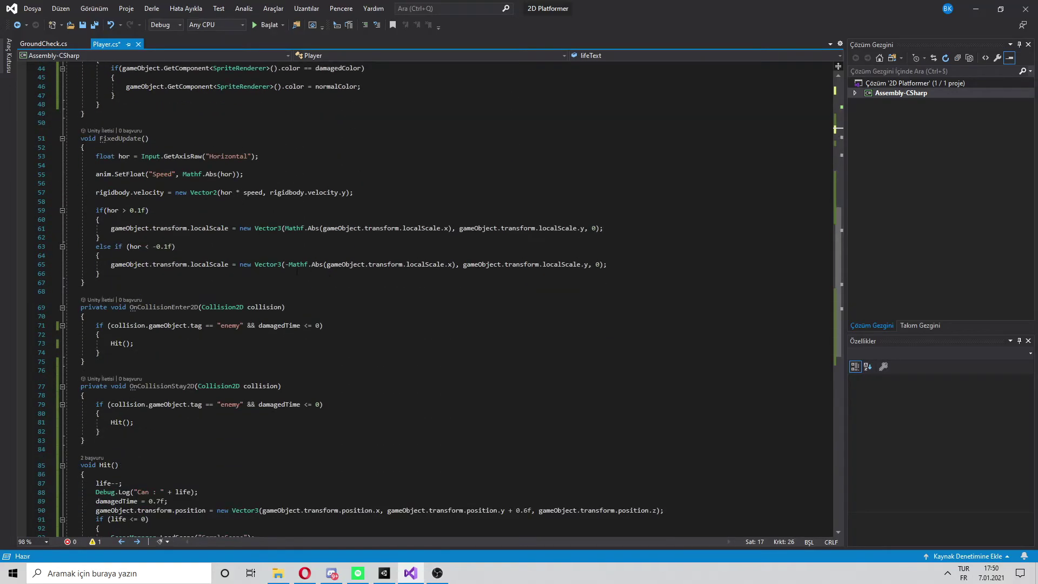
scroll(264, 292, "down", 4)
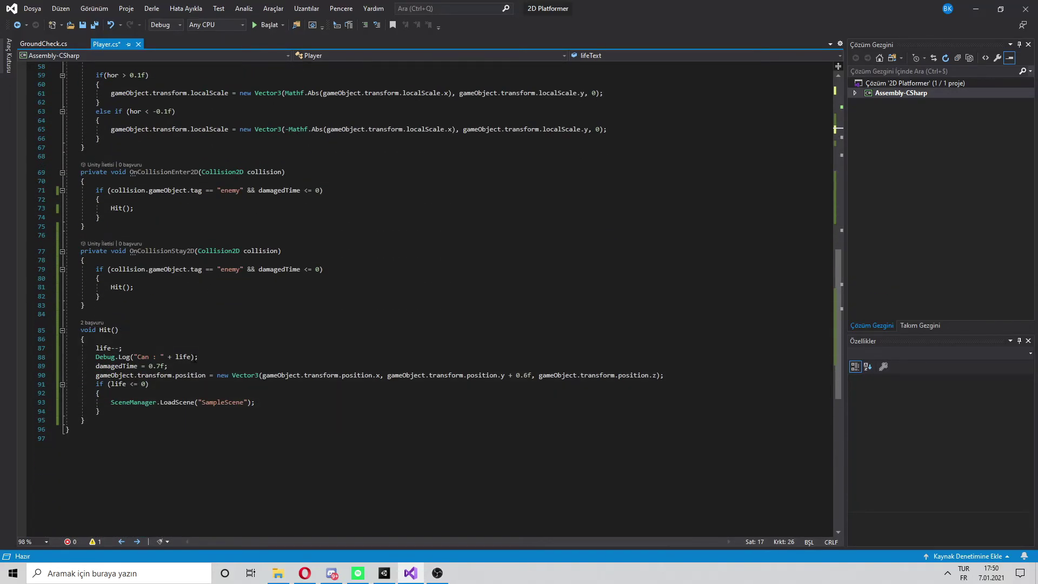
left_click_drag(216, 356, 95, 357)
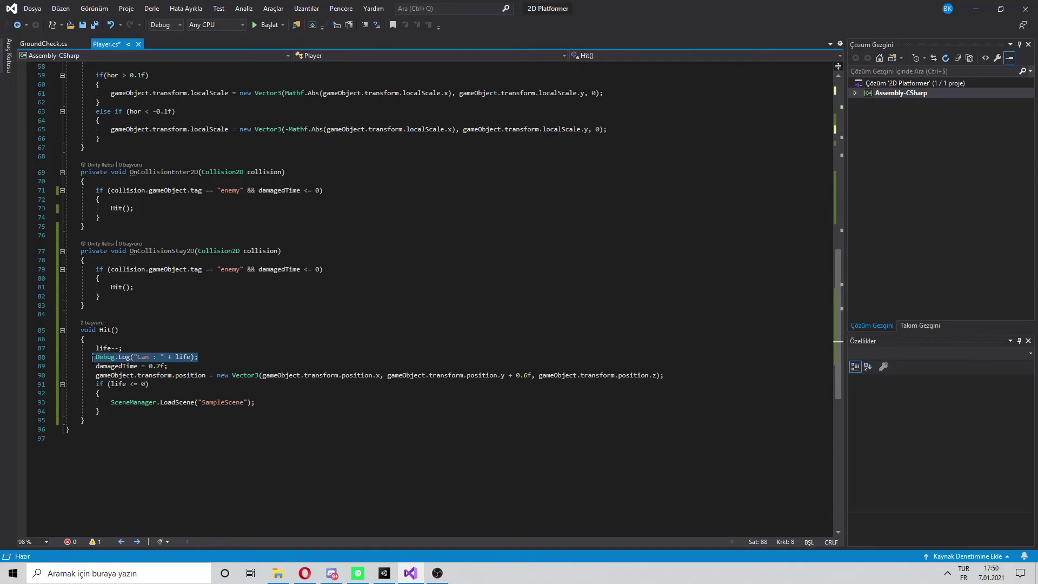
type("li")
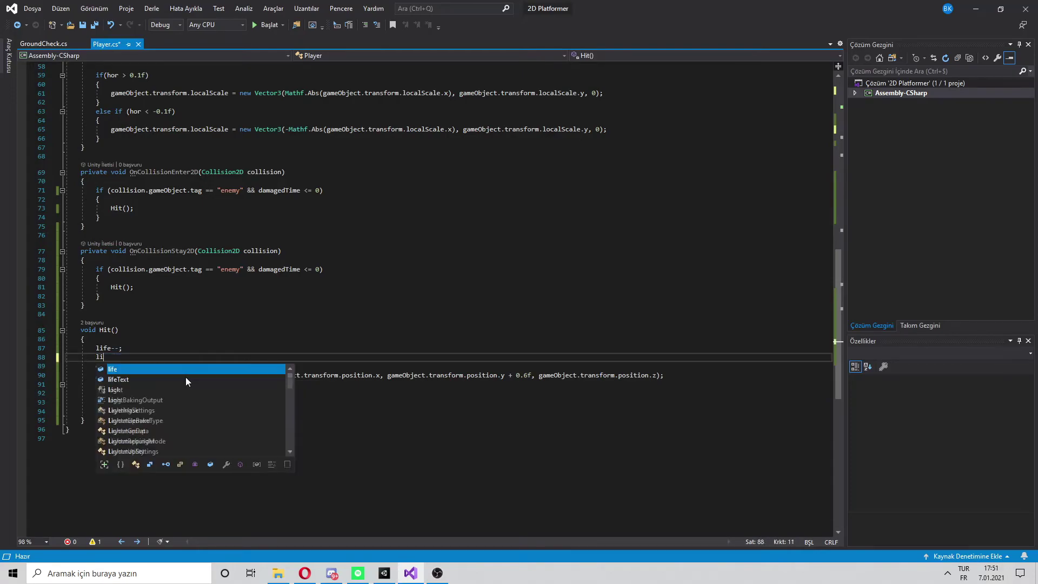
type("feText.tex")
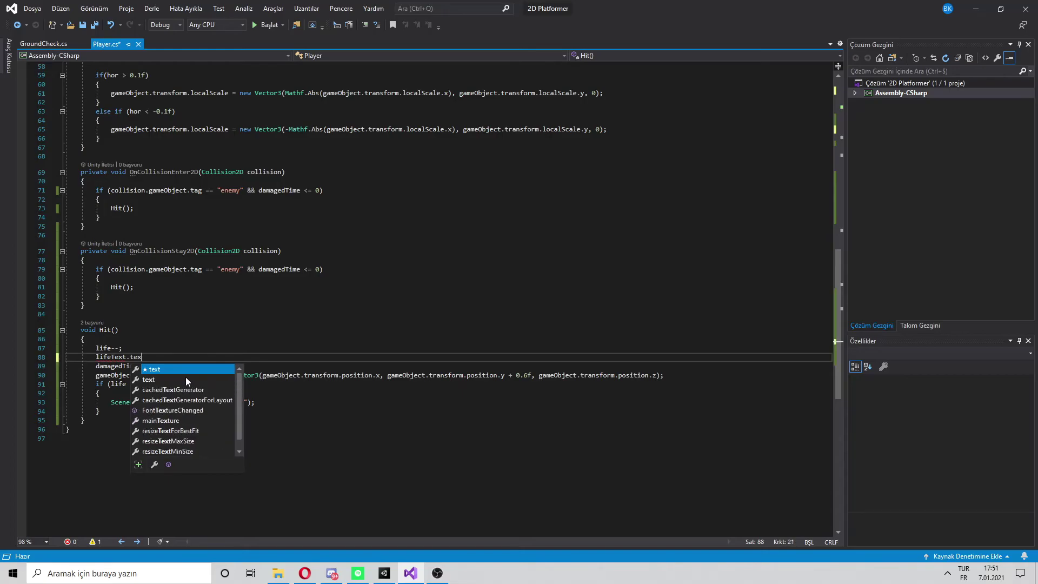
type("t = l")
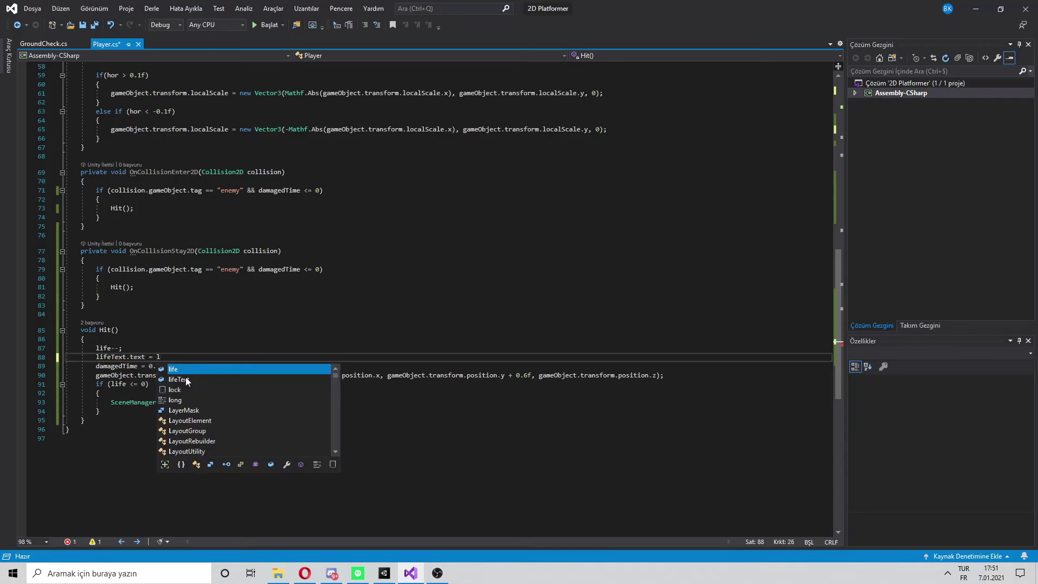
type("ife;")
key("Down")
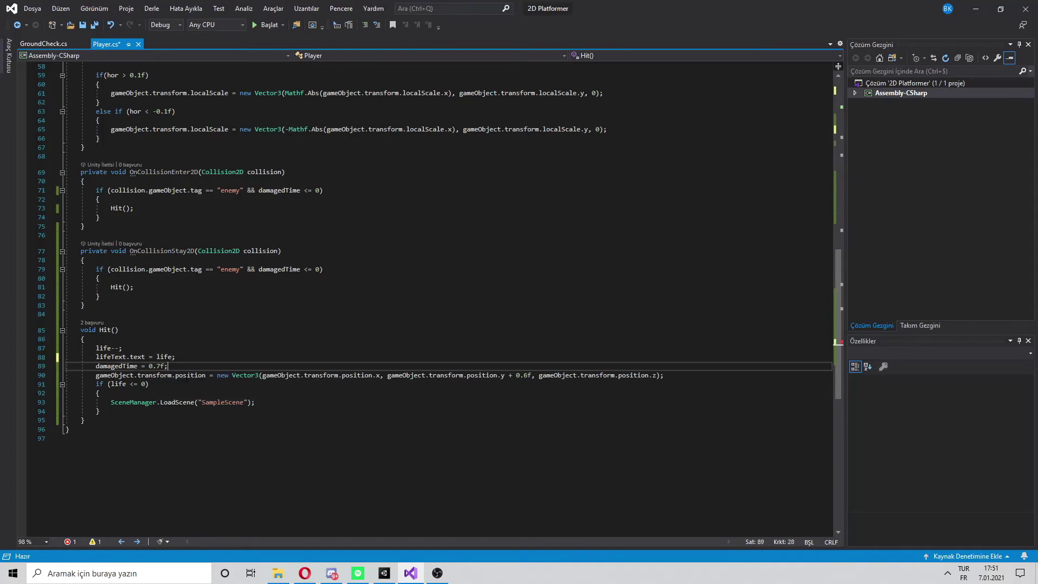
- Change line 88 to 'lifeText.text = life.ToString();' so the life value is written as text
left_click(173, 356)
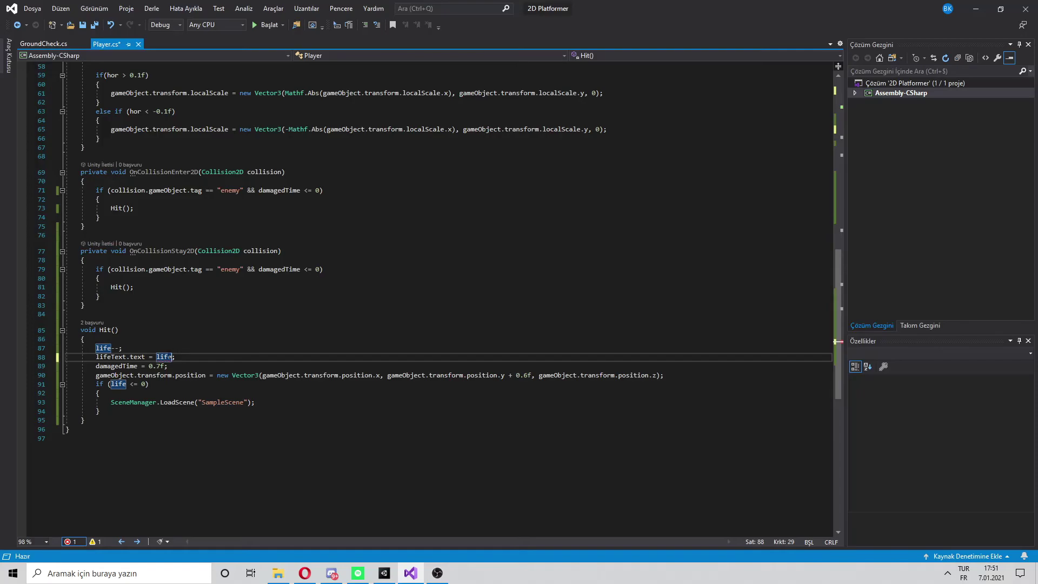
mouse_move(171, 358)
scroll(171, 358, "up", 6)
scroll(156, 270, "up", 9)
scroll(149, 206, "up", 4)
scroll(144, 177, "up", 1)
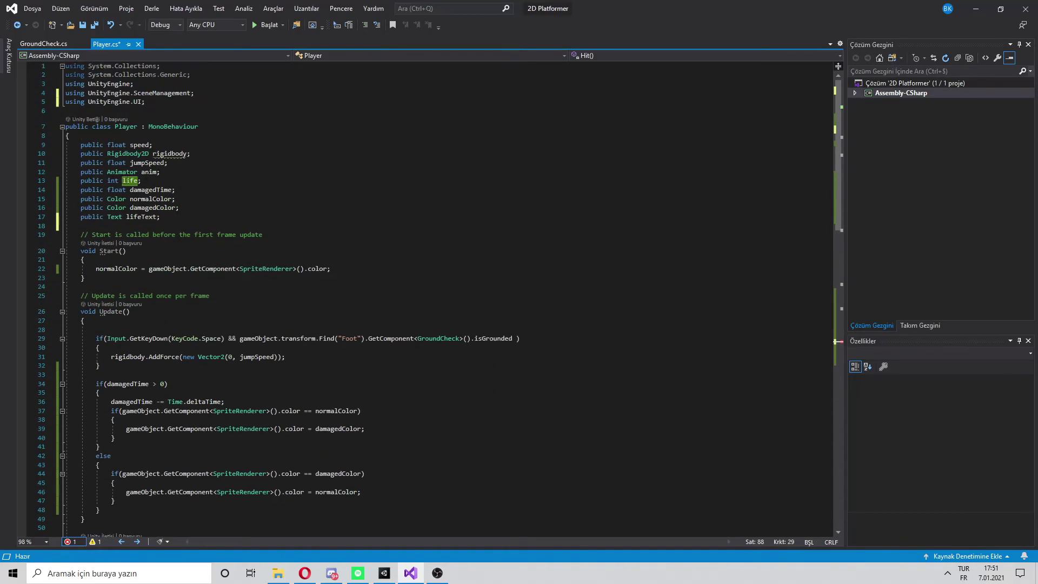
scroll(210, 351, "down", 7)
scroll(209, 351, "down", 6)
scroll(210, 351, "down", 5)
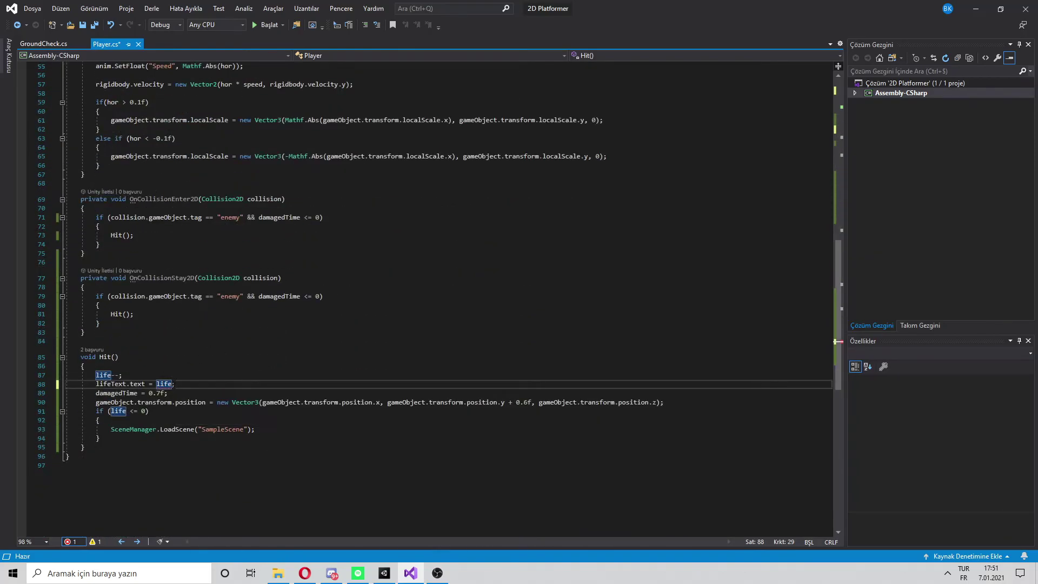
mouse_move(143, 383)
type(".")
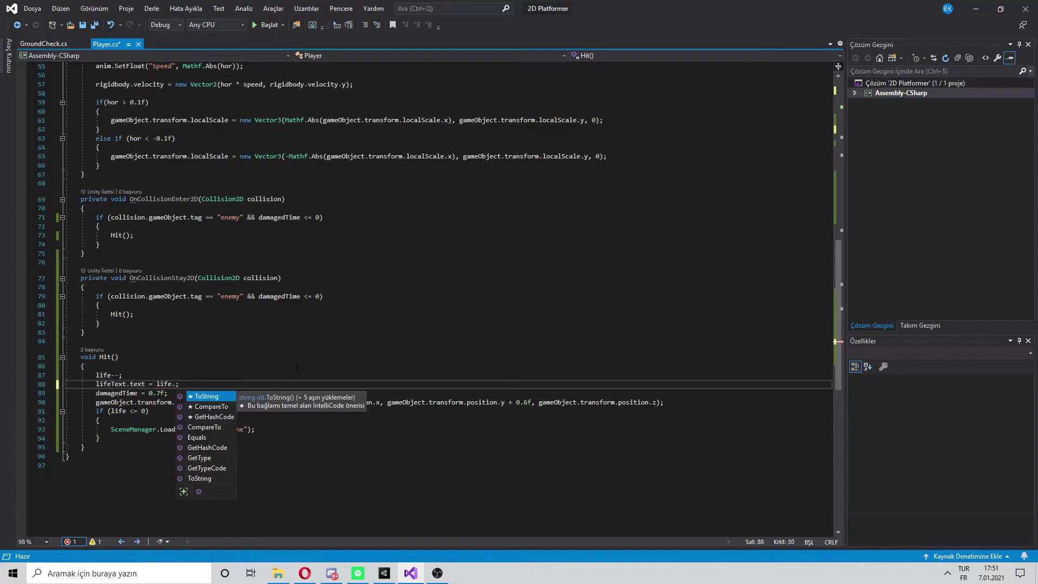
key("BackSpace")
type(".ToString()")
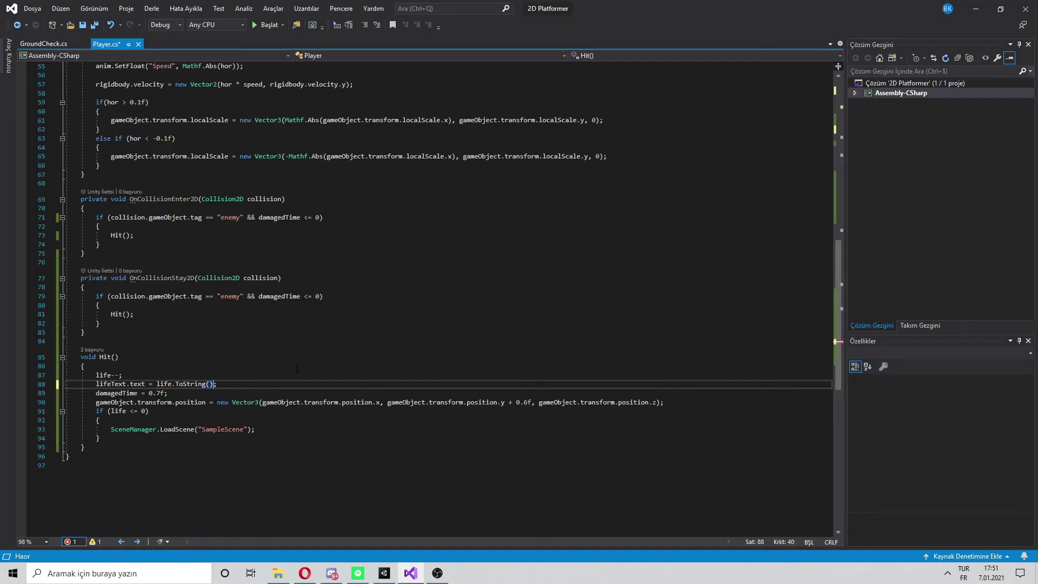
key("Down")
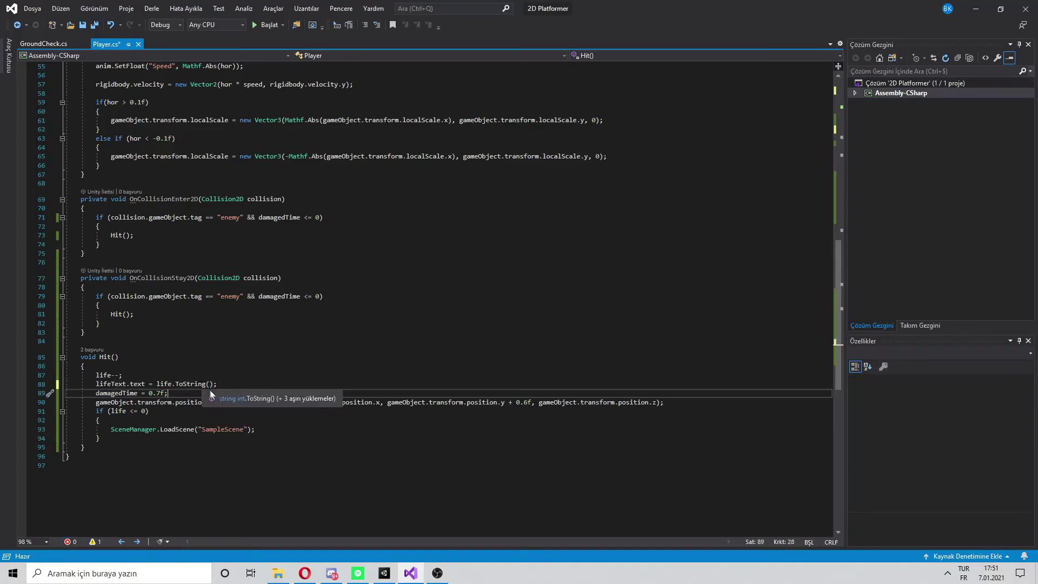
left_click(235, 382)
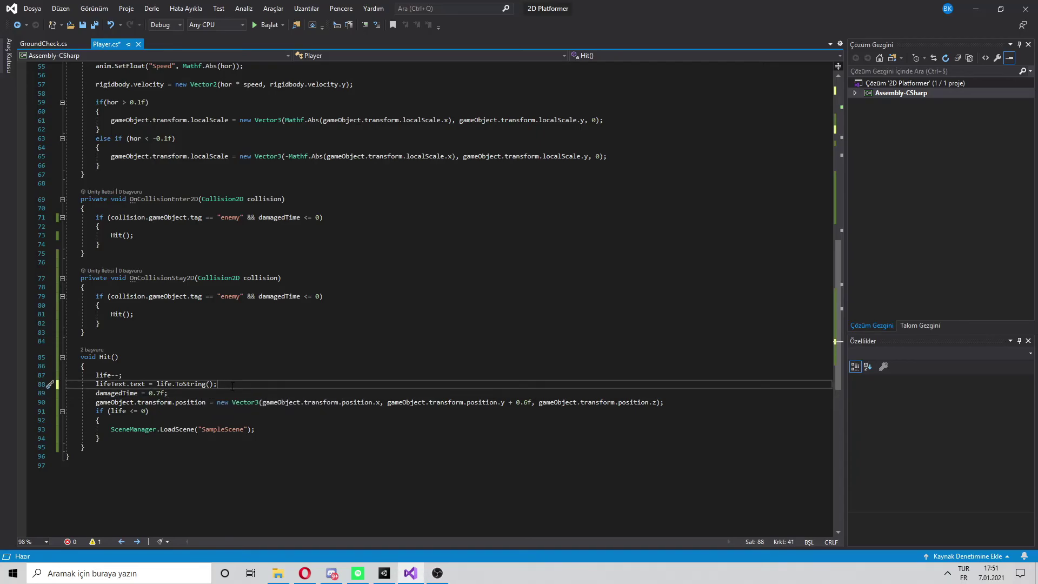
left_click(384, 573)
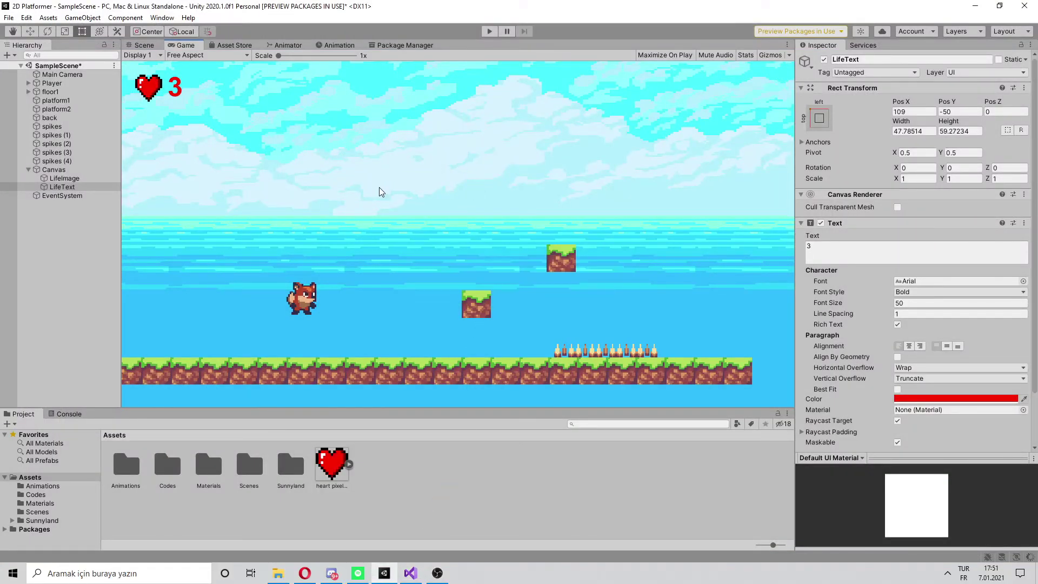
- Drag LifeText from the Hierarchy into the Player script's Life Text slot
left_click(60, 186)
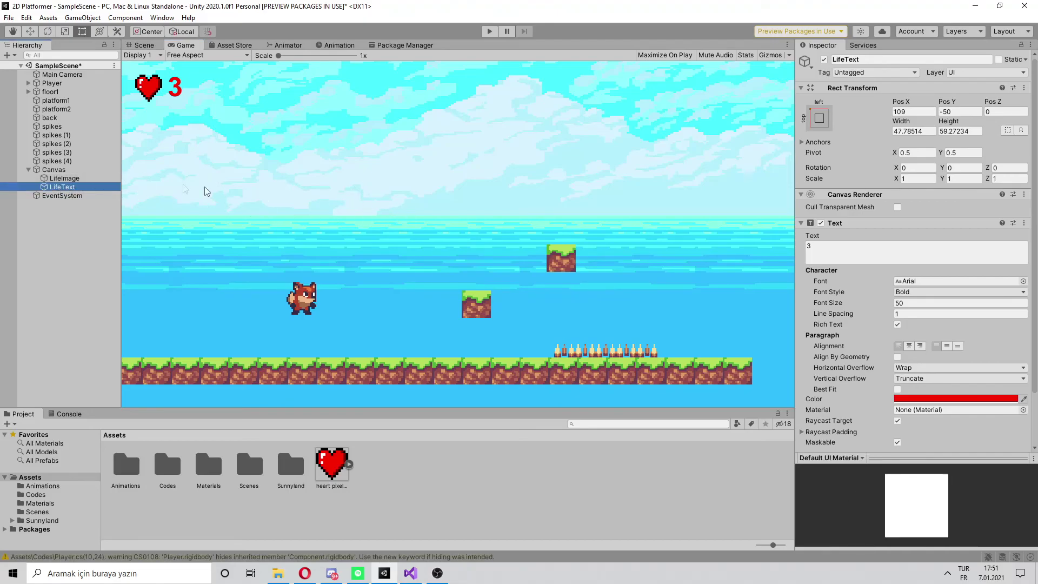
left_click(54, 84)
scroll(887, 324, "down", 2)
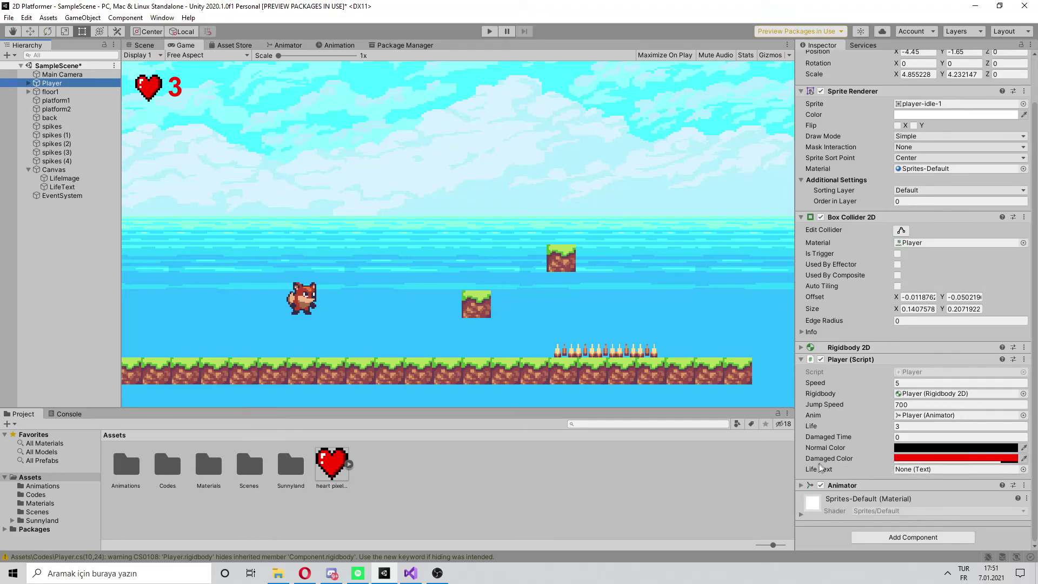
left_click_drag(62, 187, 930, 470)
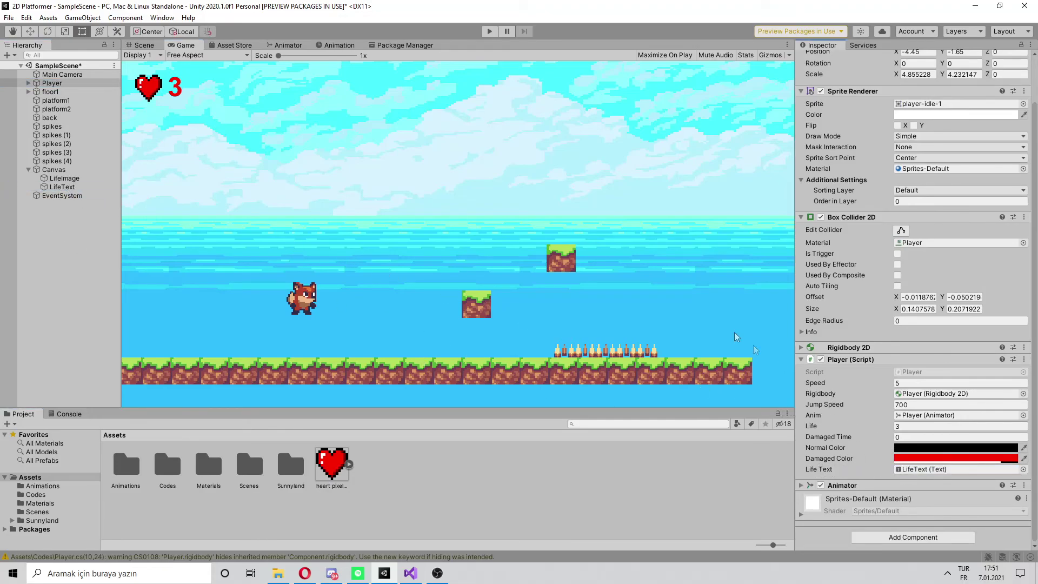
left_click(489, 31)
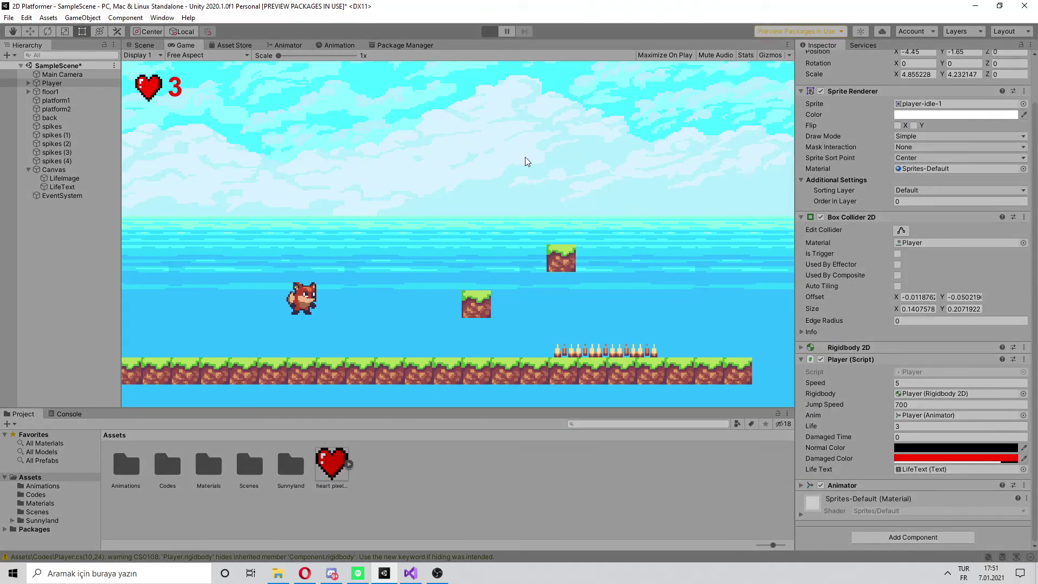
- Run and jump the player into the spikes, watching the counter fall 3, 2, 1, then reset to 3
key("Left")
key("Right")
key("space")
key("Left")
key("Right")
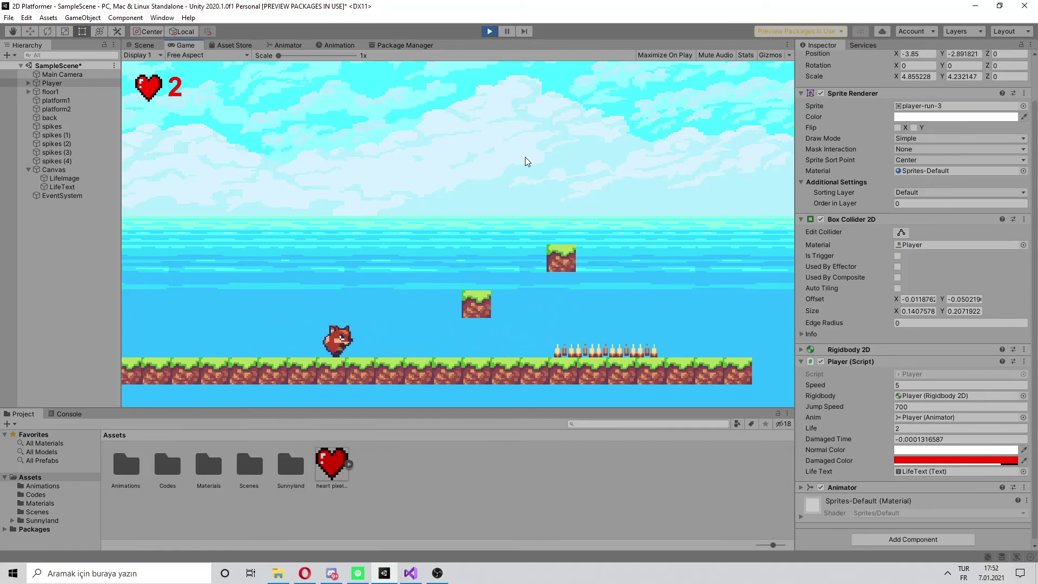
key("Left")
key("Right")
key("space")
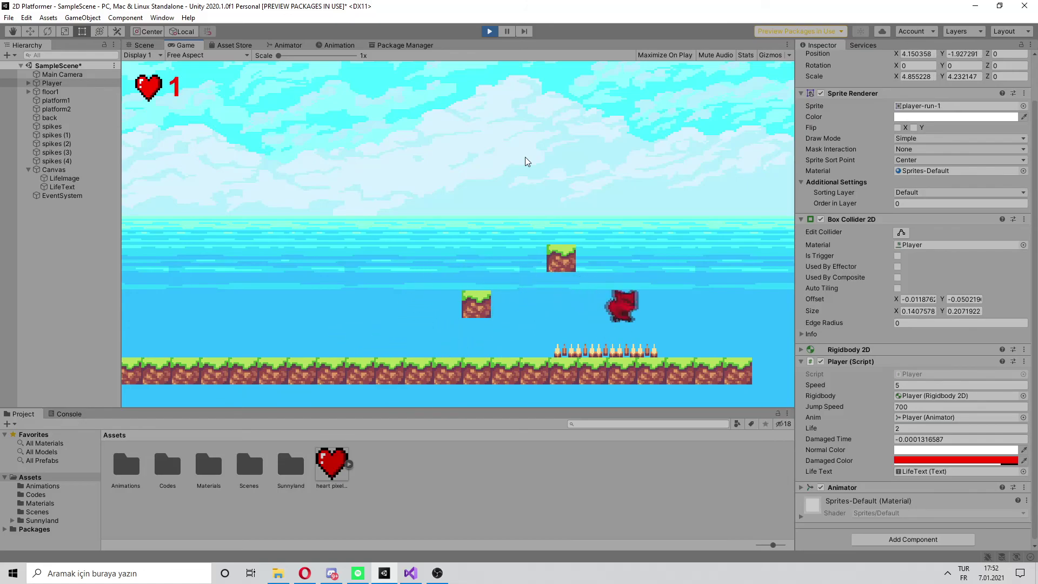
key("Left")
key("space")
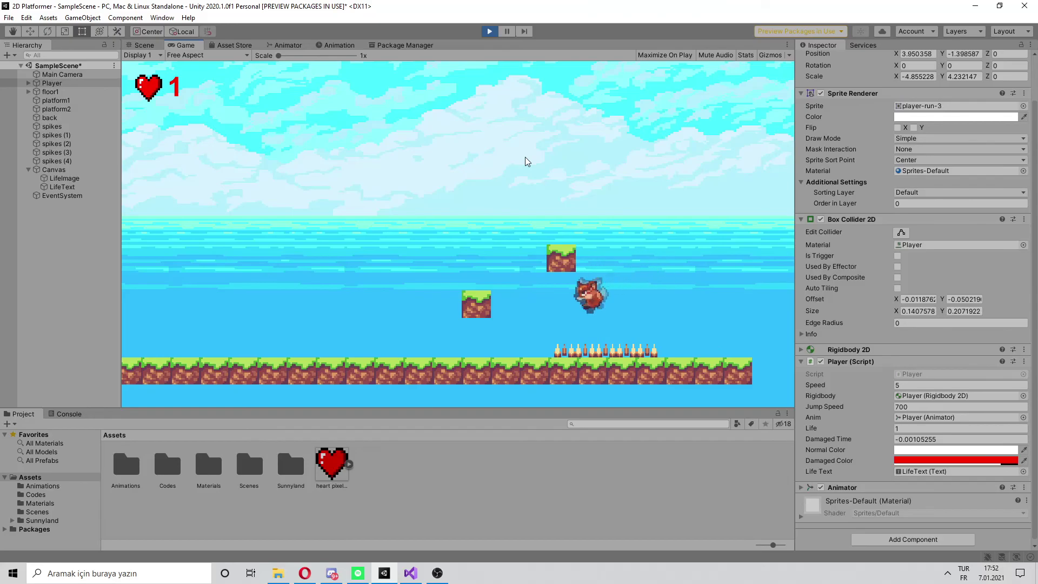
key("Right")
key("Left")
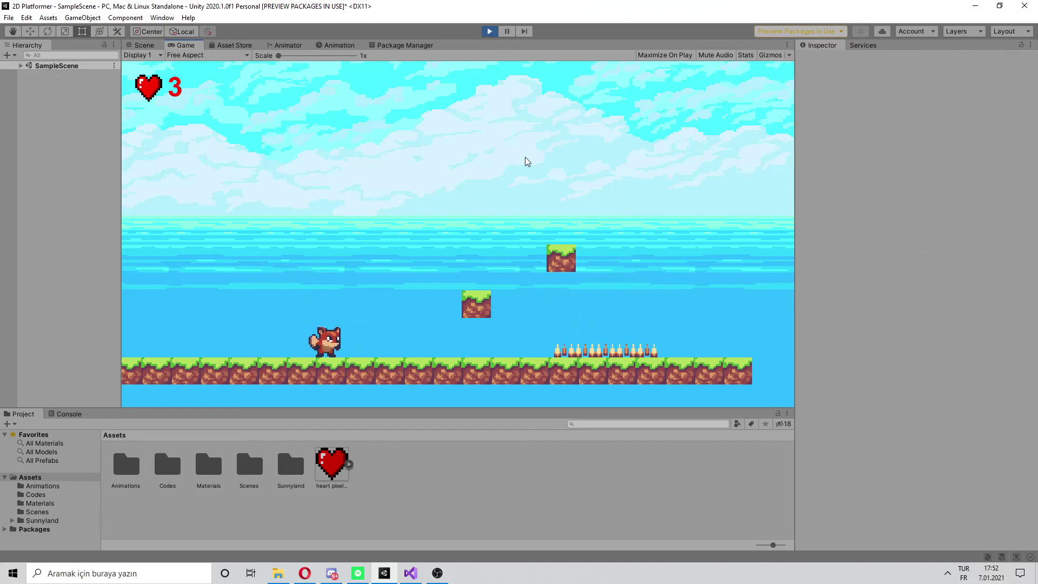